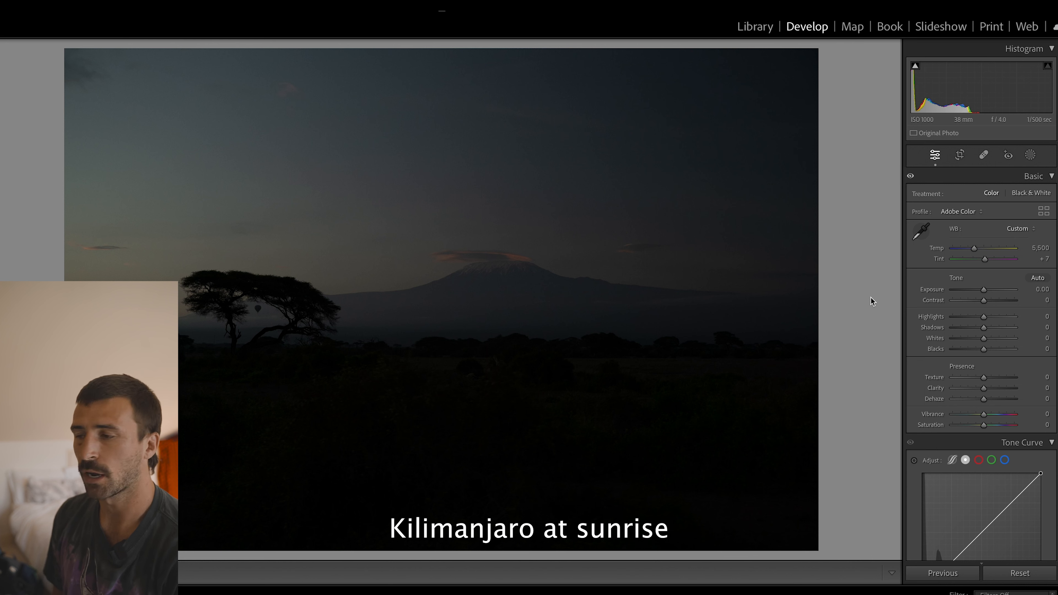
- Inspect the hot-air balloon by the acacia tree and the cloud-capped mountain summit up close
left_click(258, 307)
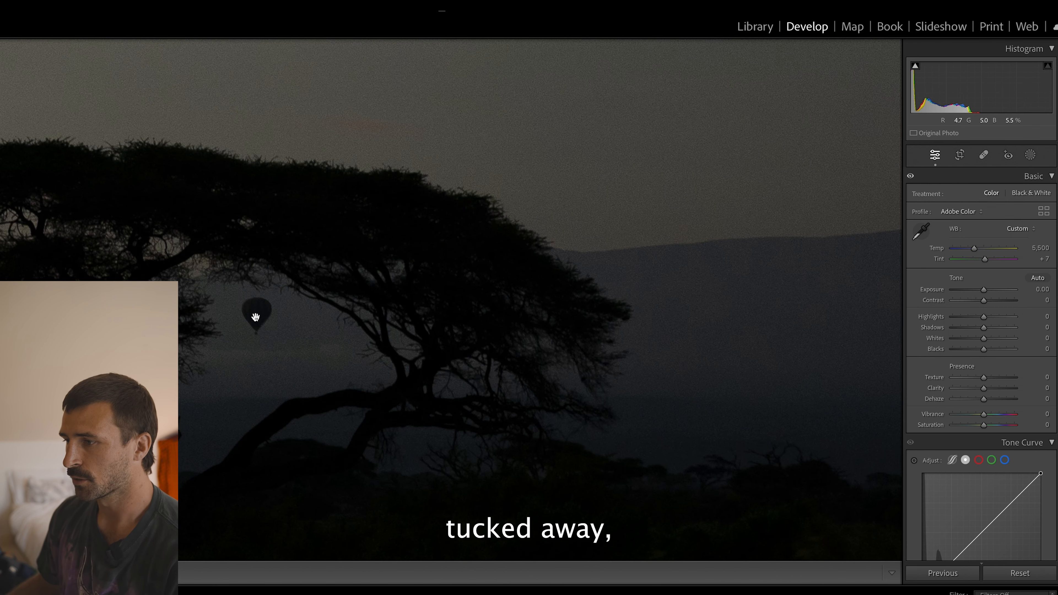
left_click(255, 318)
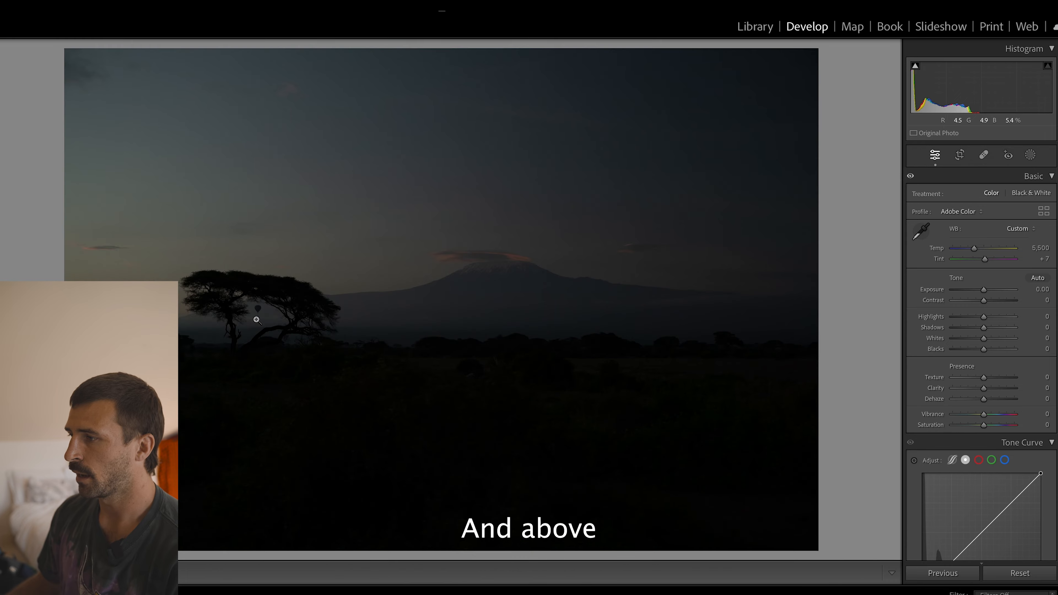
left_click(515, 261)
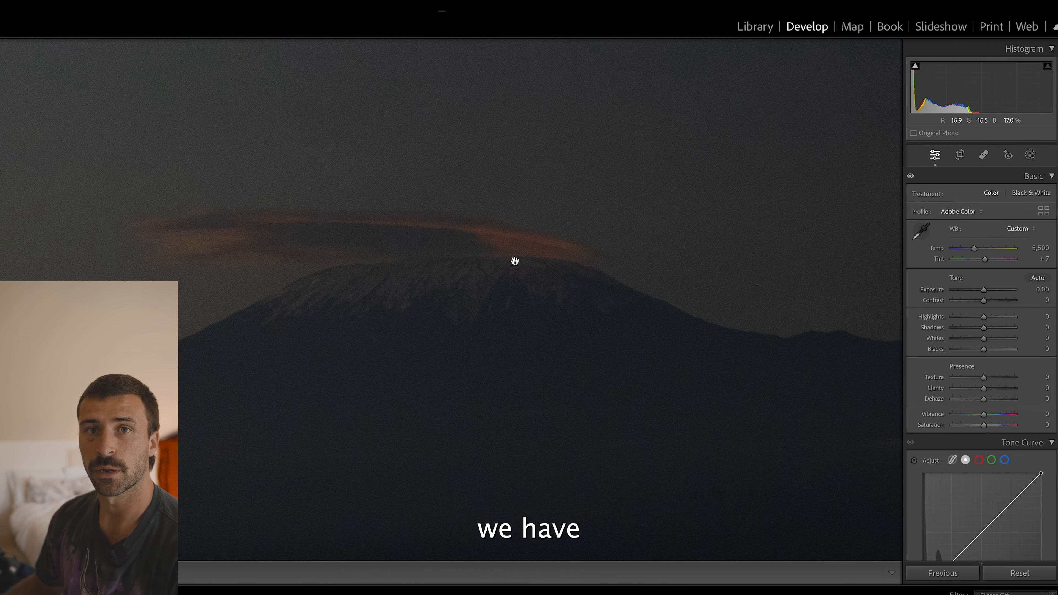
left_click(500, 243)
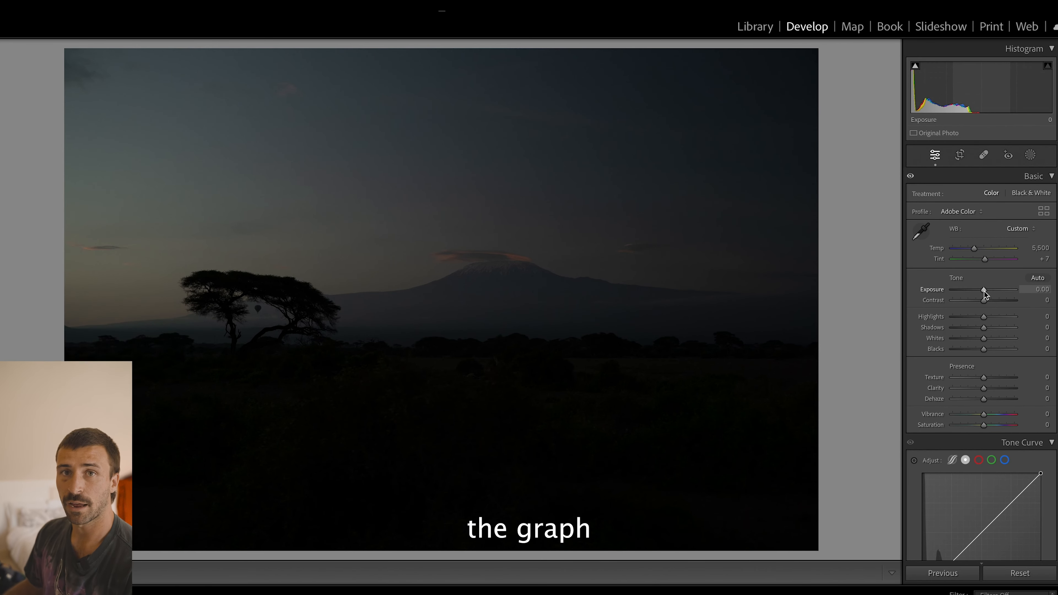
left_click_drag(983, 291, 999, 289)
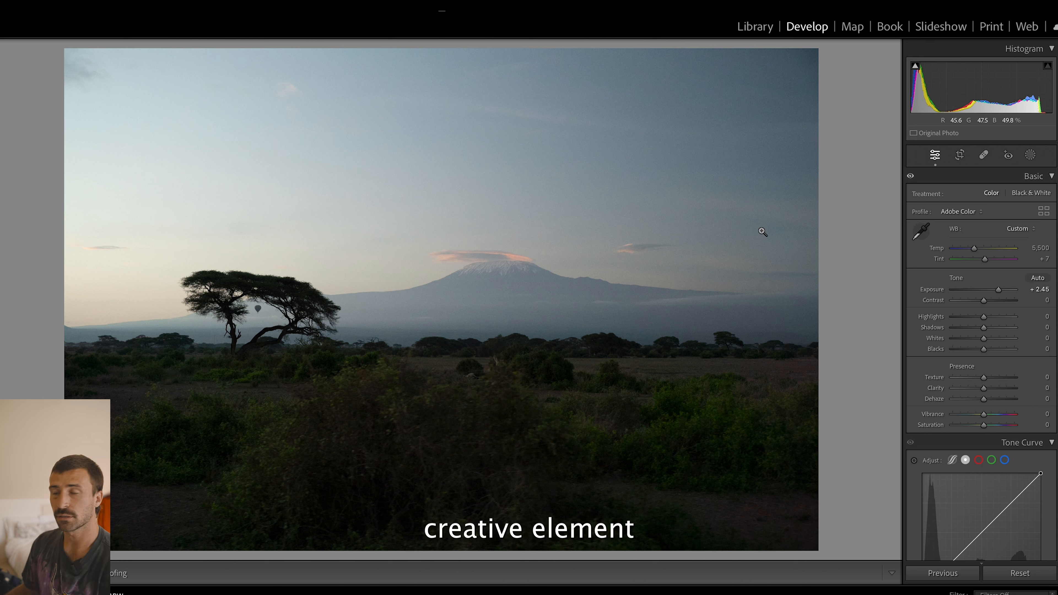
left_click_drag(1000, 285, 987, 291)
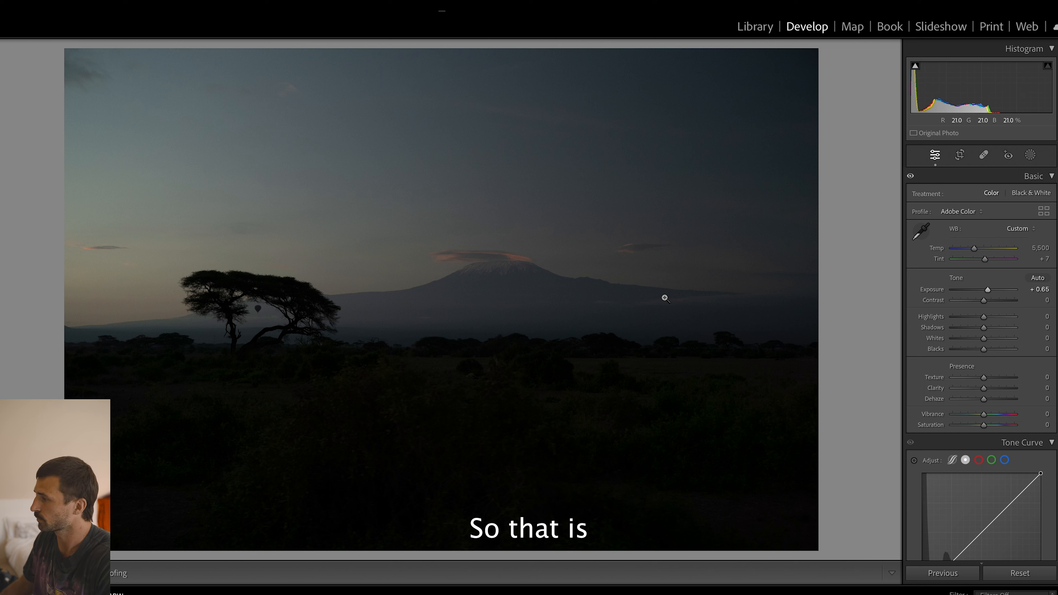
double_click(984, 289)
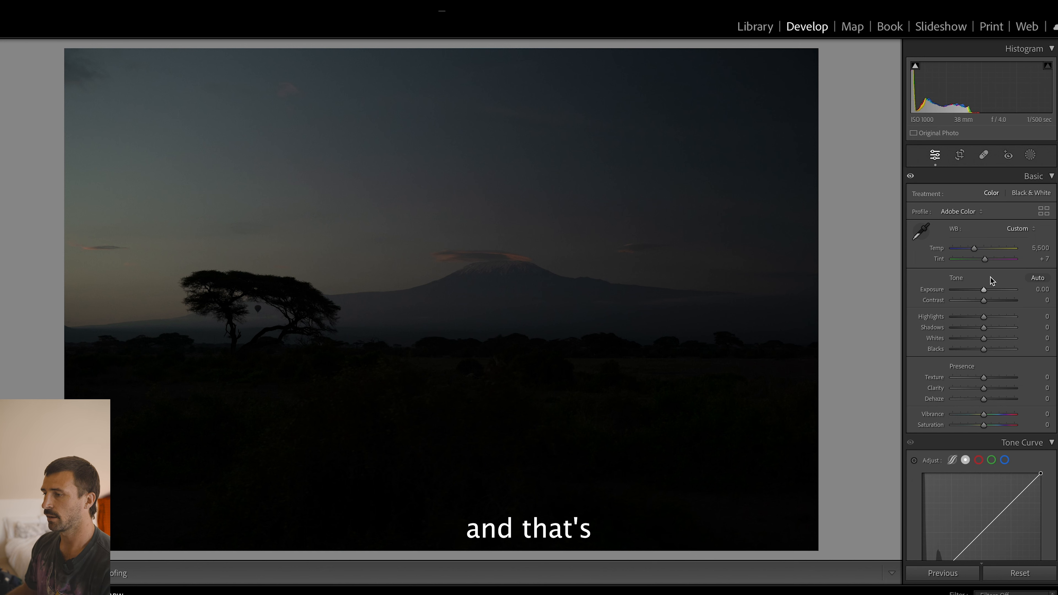
left_click_drag(983, 290, 996, 291)
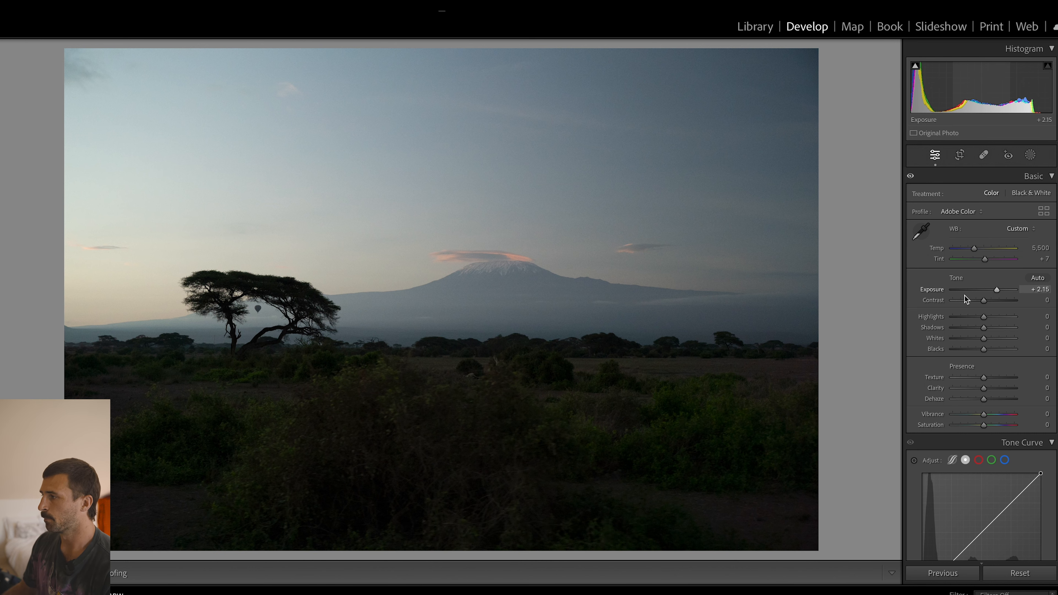
double_click(982, 291)
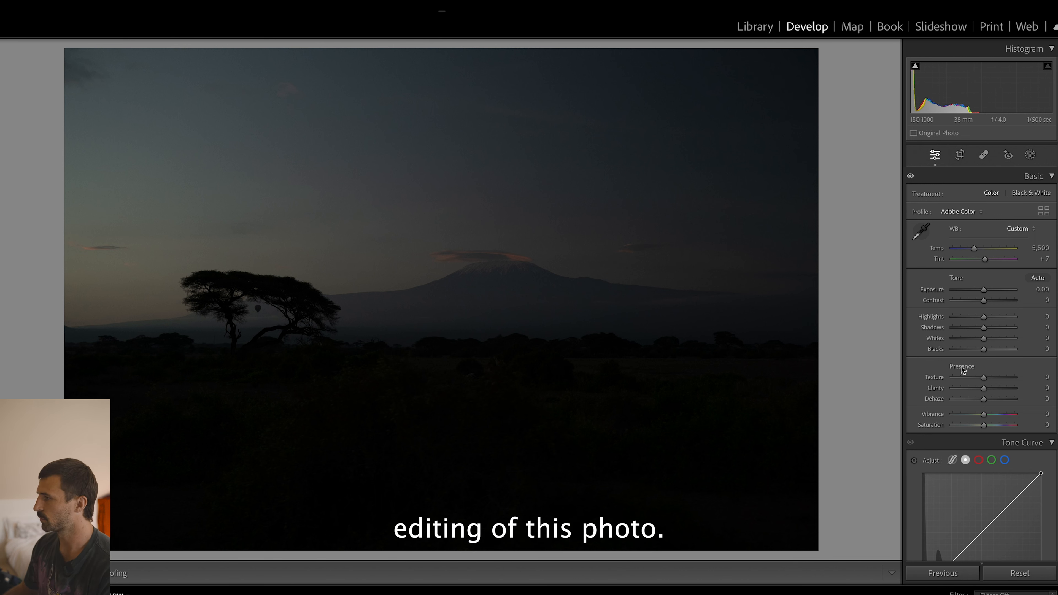
- Enable lens profile corrections for the photo
scroll(956, 376, "down", 15)
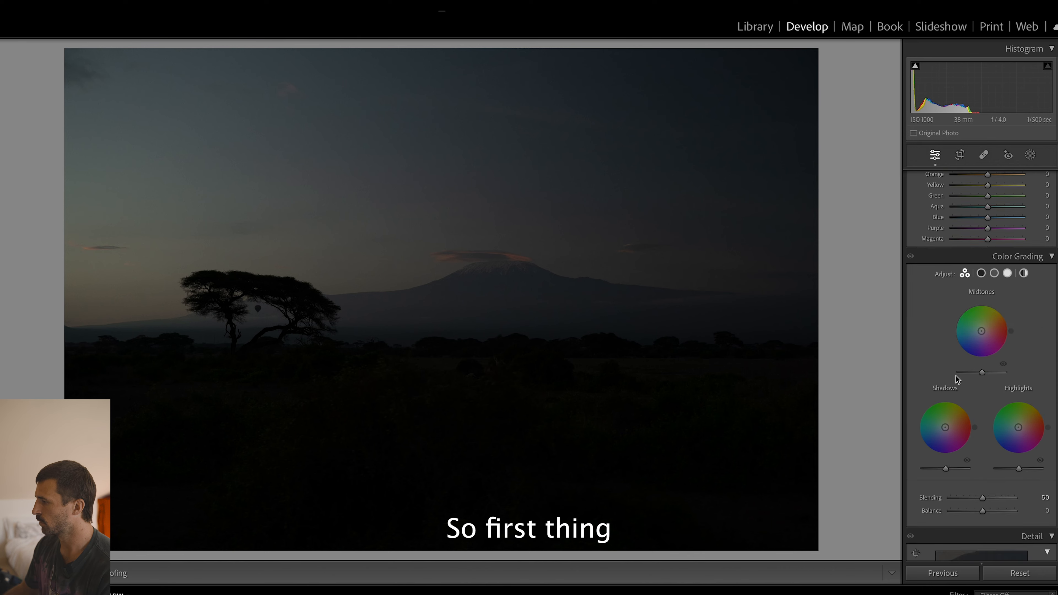
scroll(955, 376, "down", 2)
left_click(927, 468)
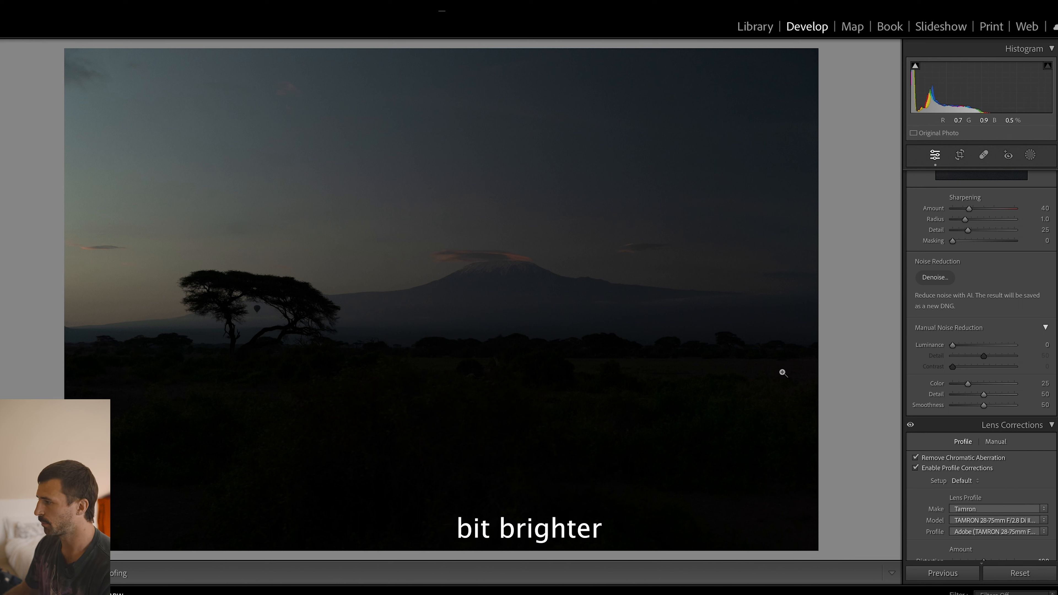
- Brighten the whole photo by setting Exposure to +2.00
scroll(944, 415, "up", 20)
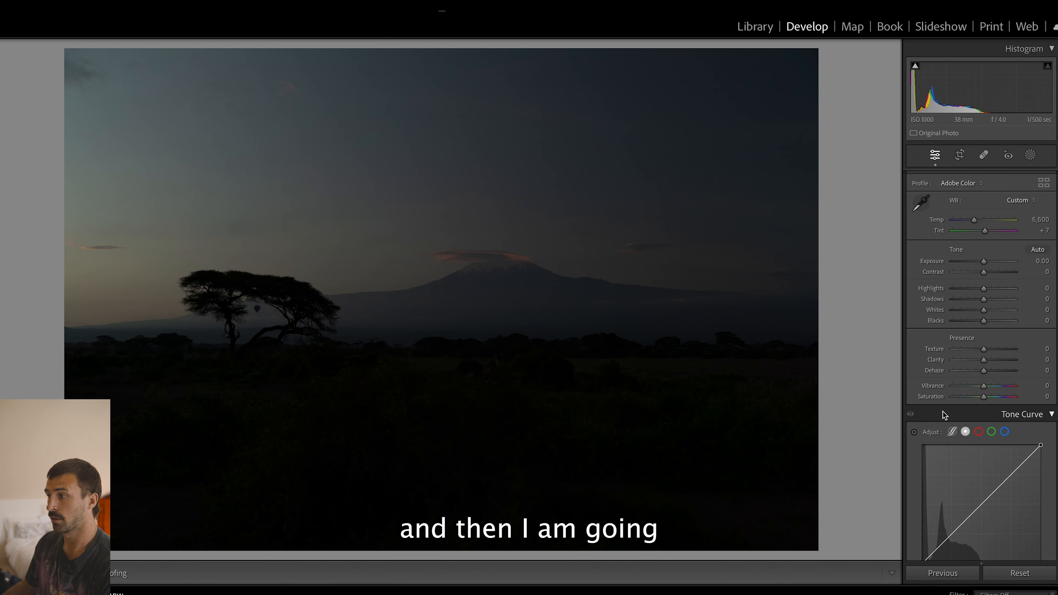
scroll(975, 366, "up", 3)
left_click_drag(982, 290, 990, 289)
left_click_drag(992, 288, 994, 287)
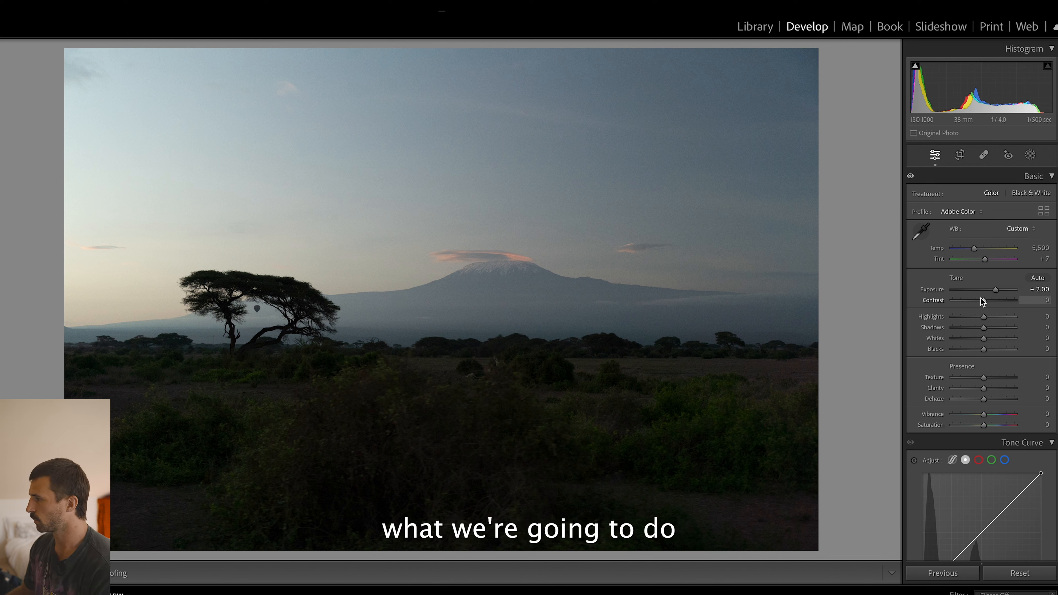
- Shape the tone curve into a gentle S by adding a lowered shadow point and a raised highlight point
scroll(975, 436, "down", 3)
scroll(975, 437, "down", 1)
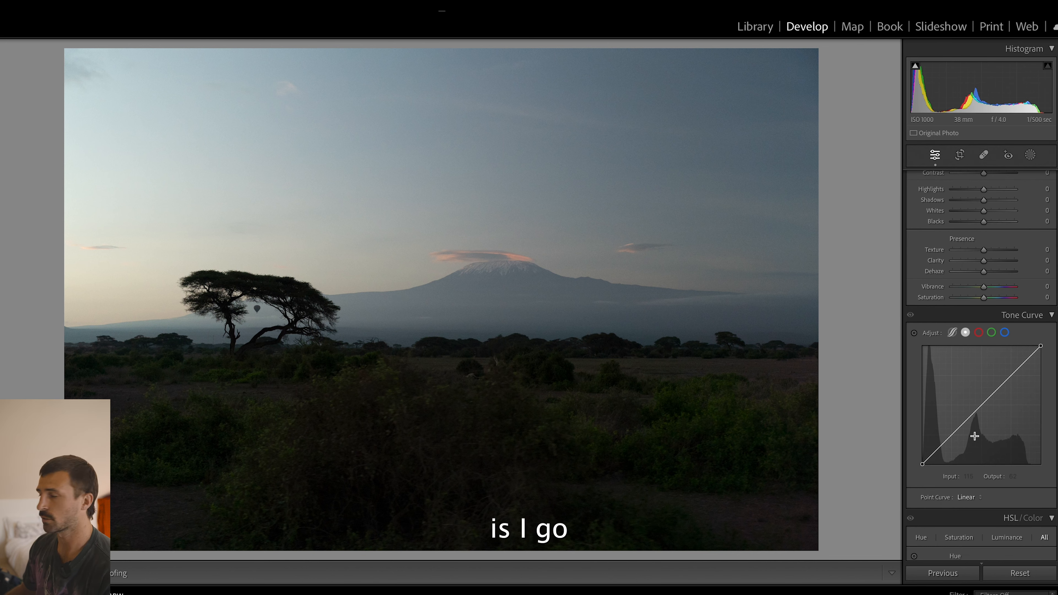
scroll(950, 377, "down", 2)
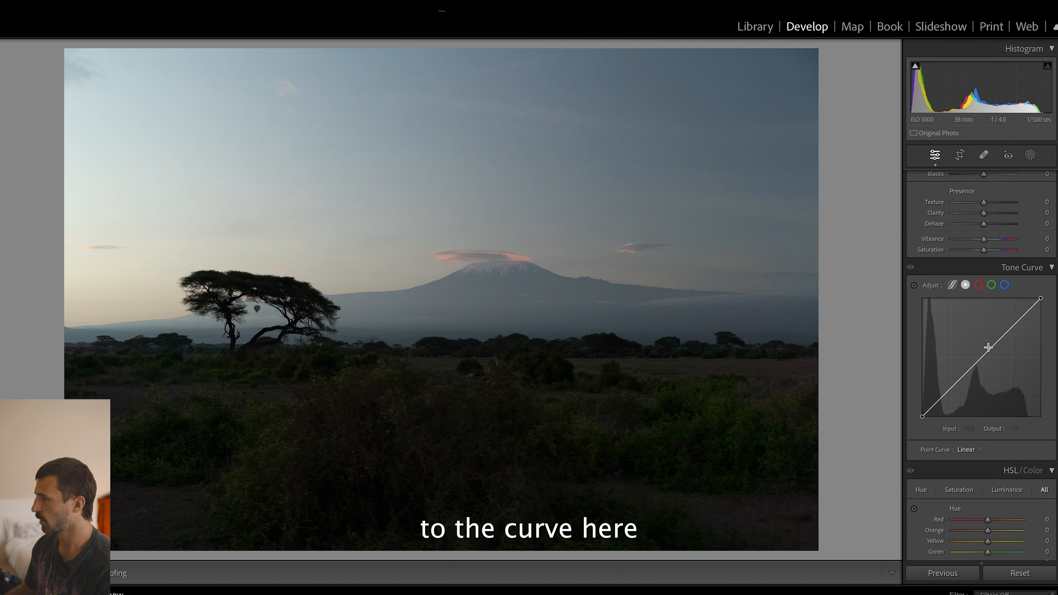
left_click_drag(950, 388, 951, 392)
left_click_drag(1007, 336, 1007, 326)
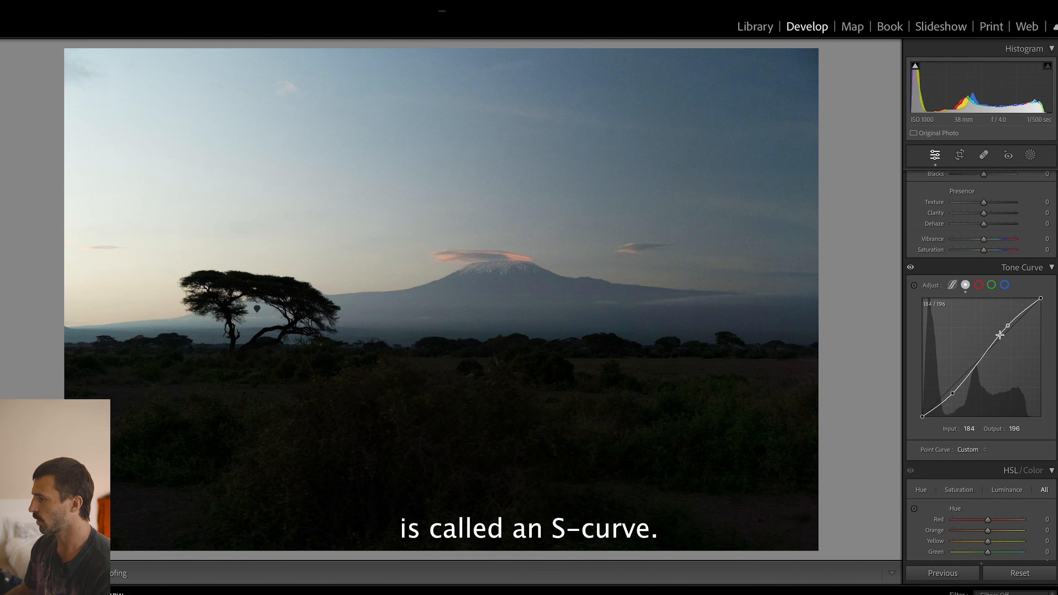
- Anchor the tone curve's midtones at input 126, output 125, slightly lift the shadow point, and raise the highlight point to 189/204
left_click_drag(979, 362, 979, 359)
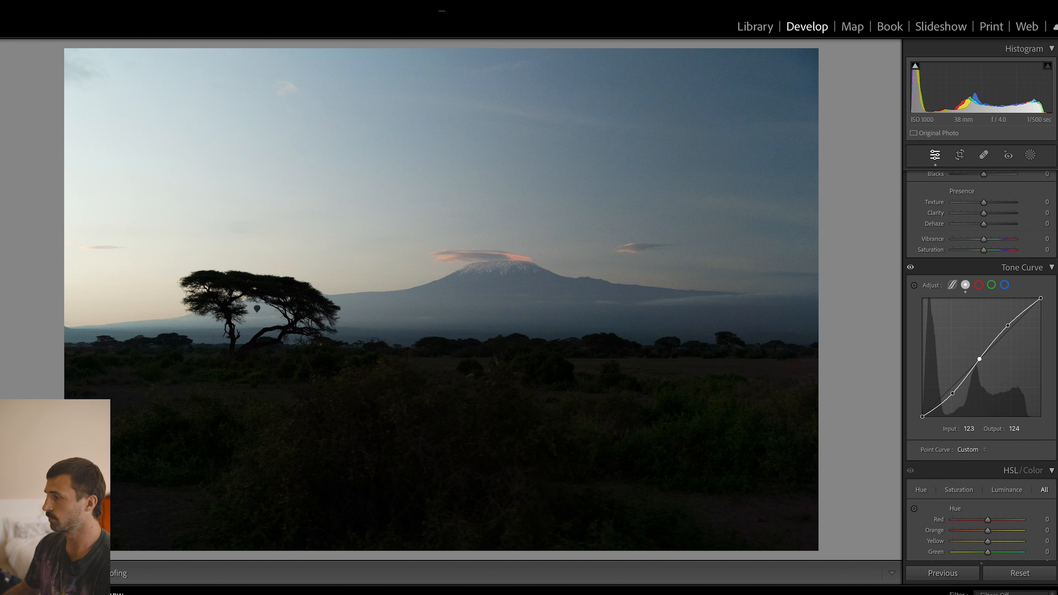
left_click_drag(952, 394, 952, 393)
left_click_drag(979, 358, 981, 359)
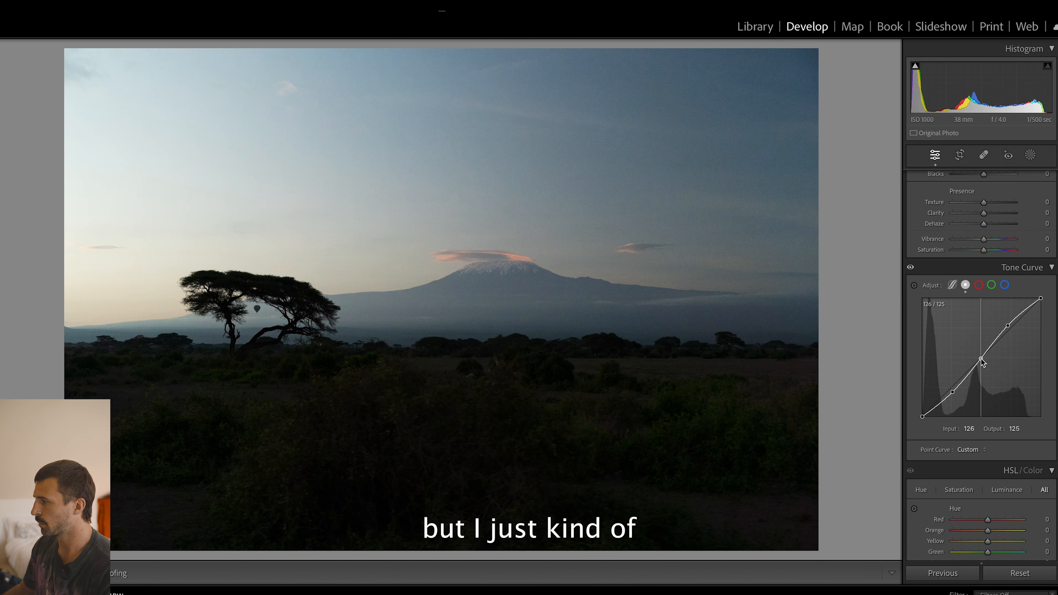
left_click_drag(1009, 327, 1009, 320)
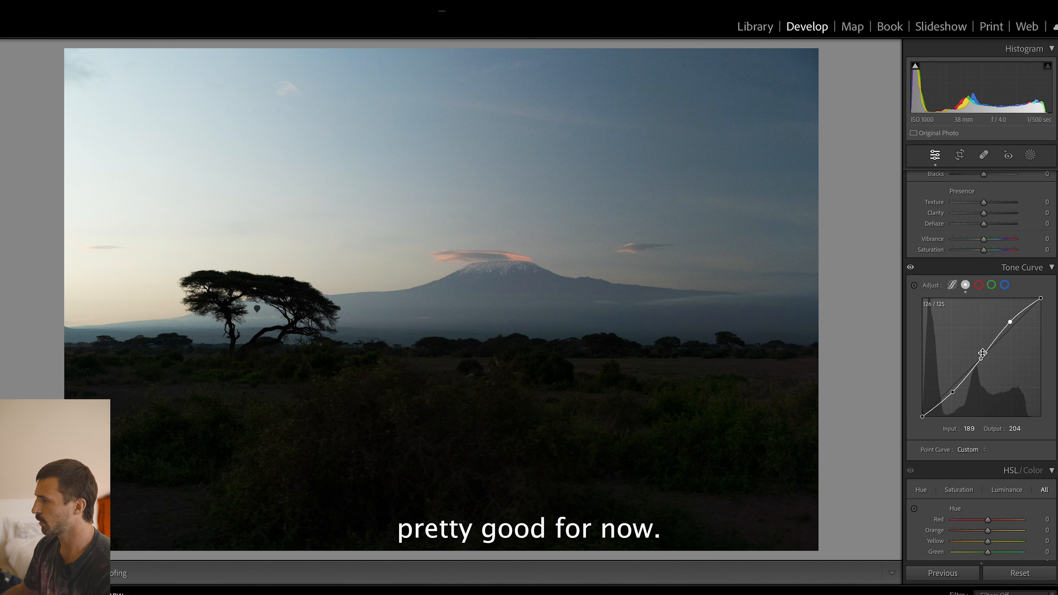
- Add two intermediate tone curve points, placing the upper one at 160/167 and the lower one at 92/81
left_click(993, 341)
left_click(966, 376)
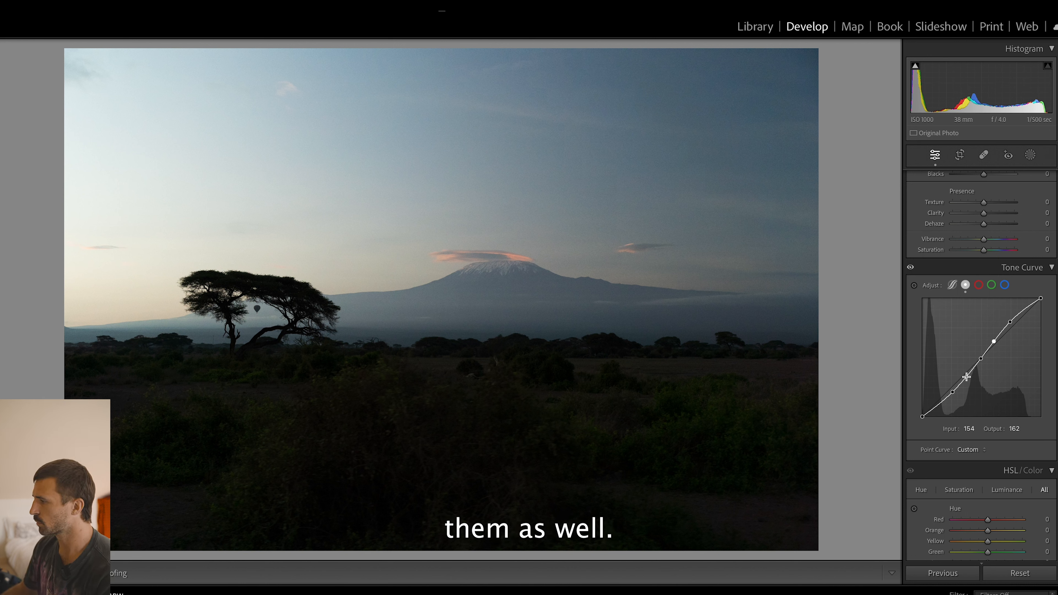
left_click_drag(994, 341, 997, 340)
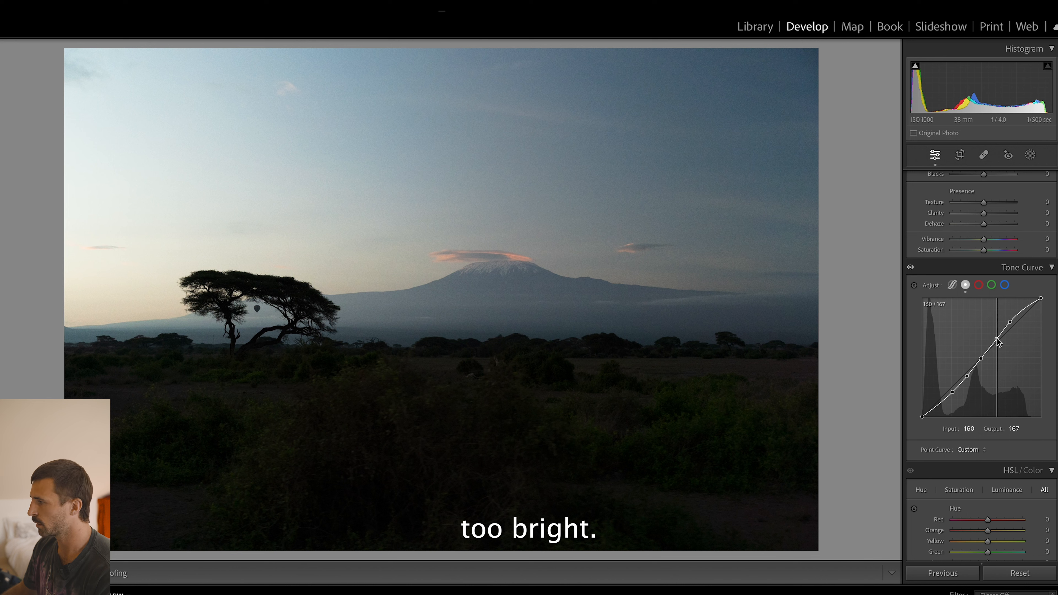
left_click_drag(966, 376, 965, 379)
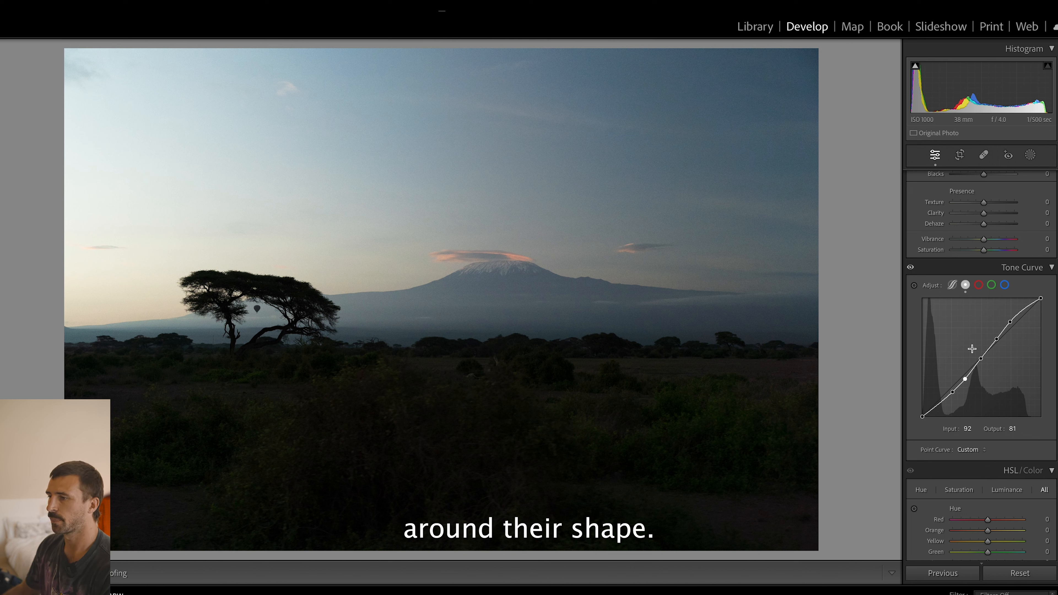
- Balance the photo's tones with Highlights at −18, Shadows at +21, Whites at +23 and Blacks at −8
scroll(972, 348, "up", 5)
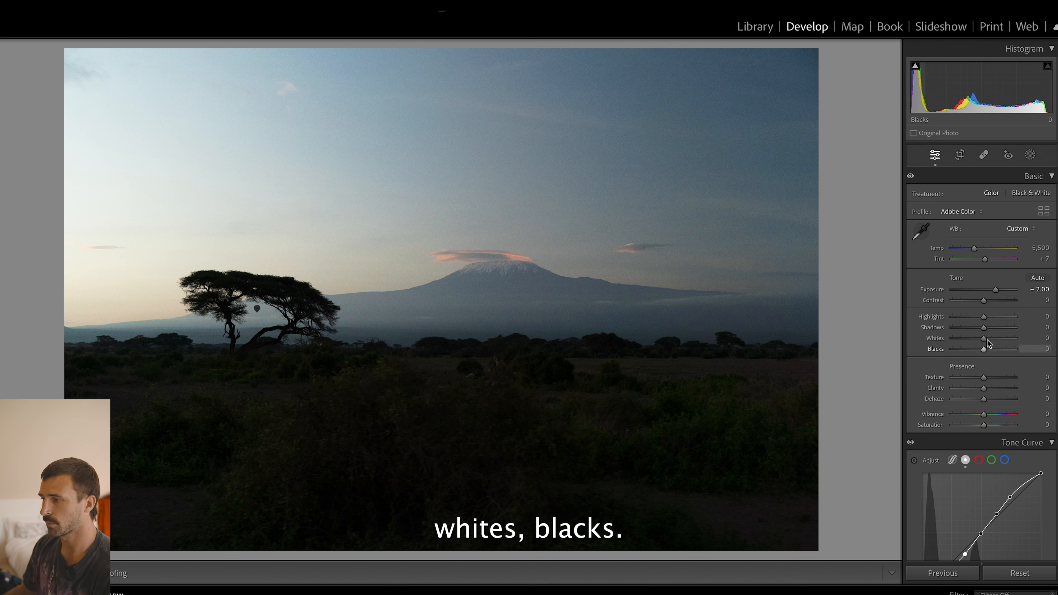
mouse_move(982, 318)
left_mouse_down()
mouse_move(1008, 319)
mouse_move(952, 334)
mouse_move(997, 327)
mouse_move(966, 329)
mouse_move(983, 327)
left_mouse_up()
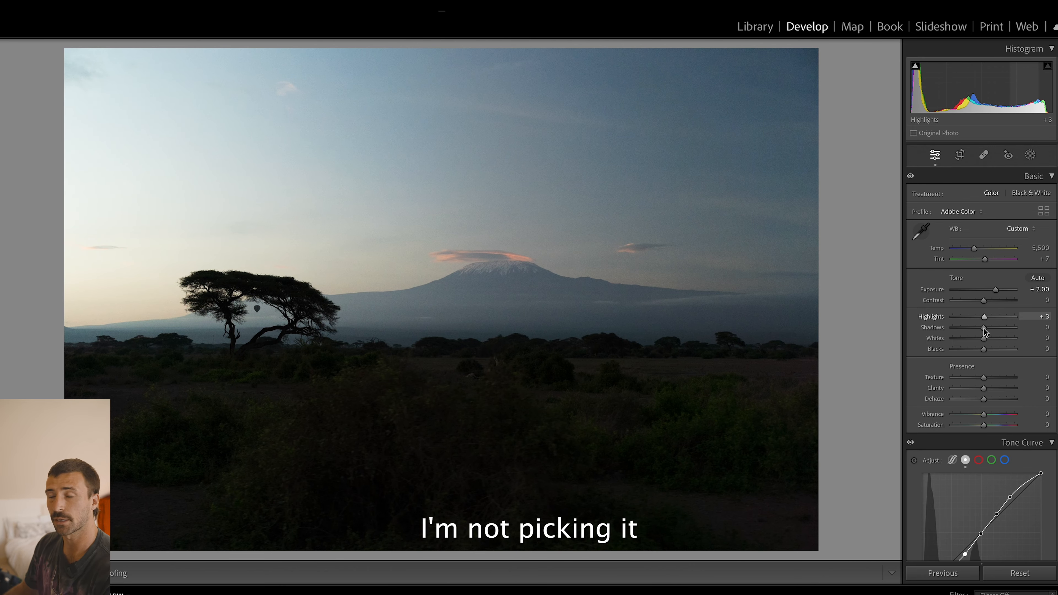
mouse_move(984, 329)
left_mouse_down()
mouse_move(995, 329)
mouse_move(977, 334)
left_mouse_up()
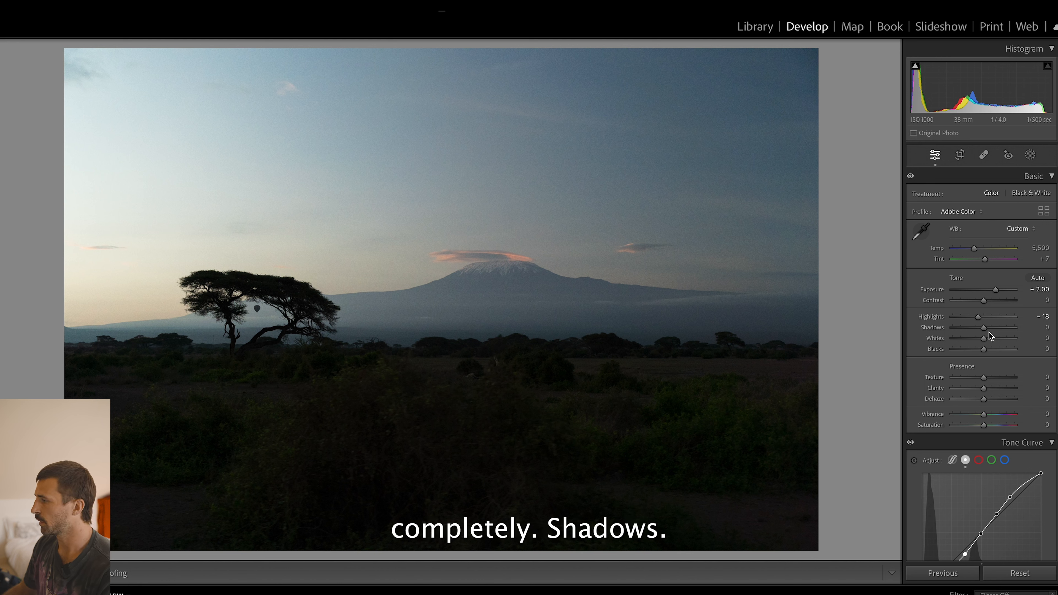
left_click_drag(983, 329, 990, 329)
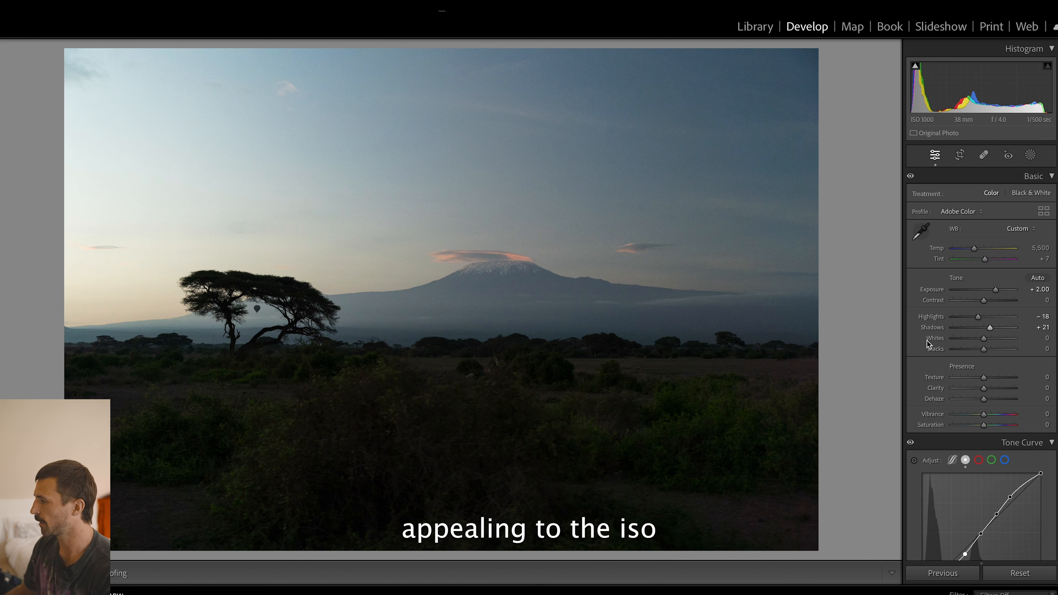
mouse_move(982, 339)
left_mouse_down()
mouse_move(997, 338)
mouse_move(980, 349)
left_mouse_up()
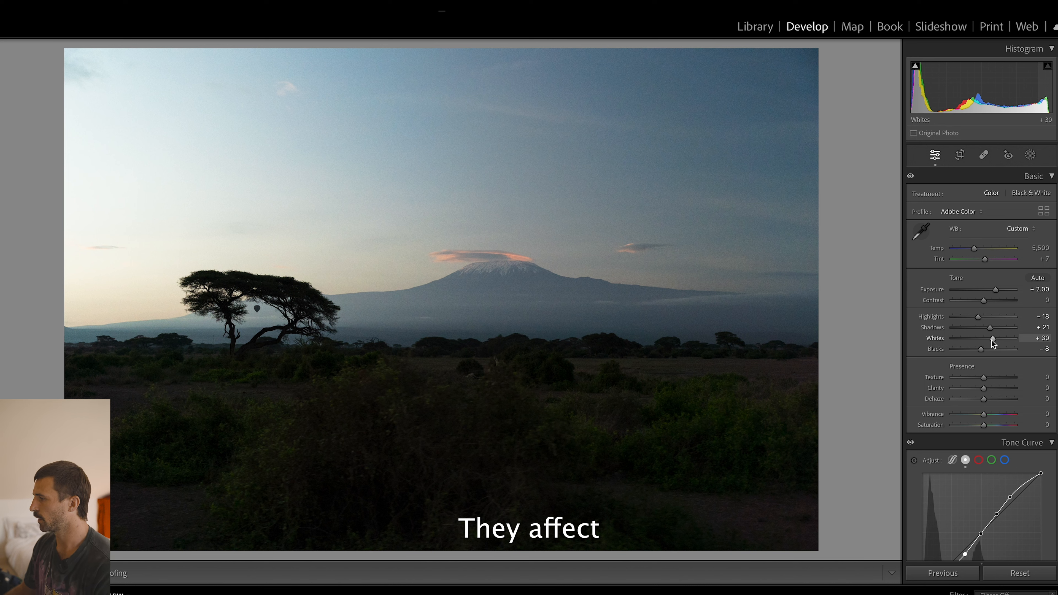
left_click_drag(992, 341, 989, 341)
- Set Texture to +8, Clarity to +6, Dehaze to +6, Vibrance to +11 and Saturation to +9
left_click_drag(983, 378, 987, 423)
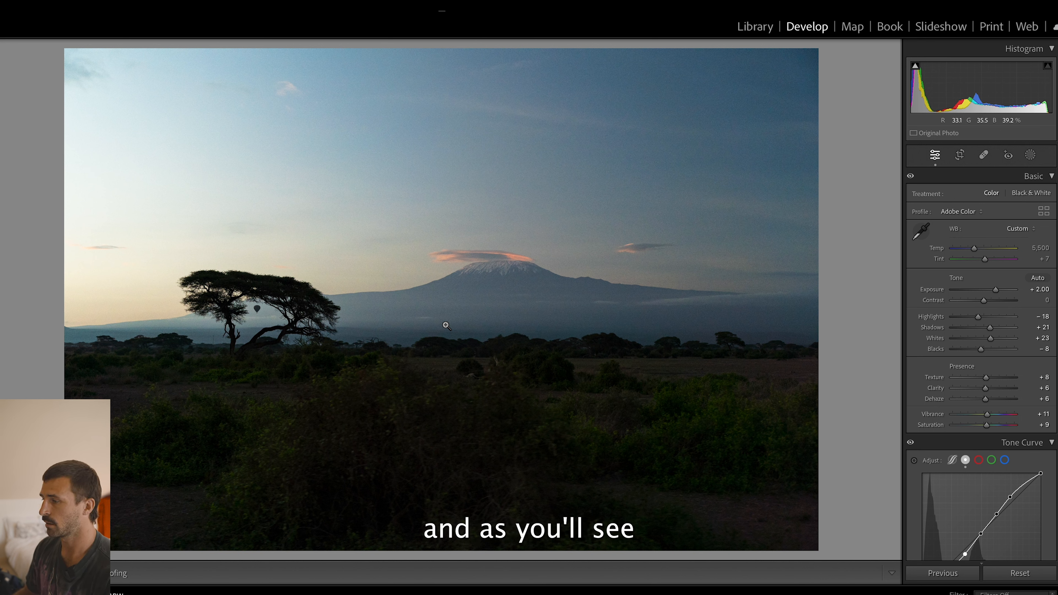
- Compare the edited photo with its original version by switching repeatedly between the before and after views
key("backslash")
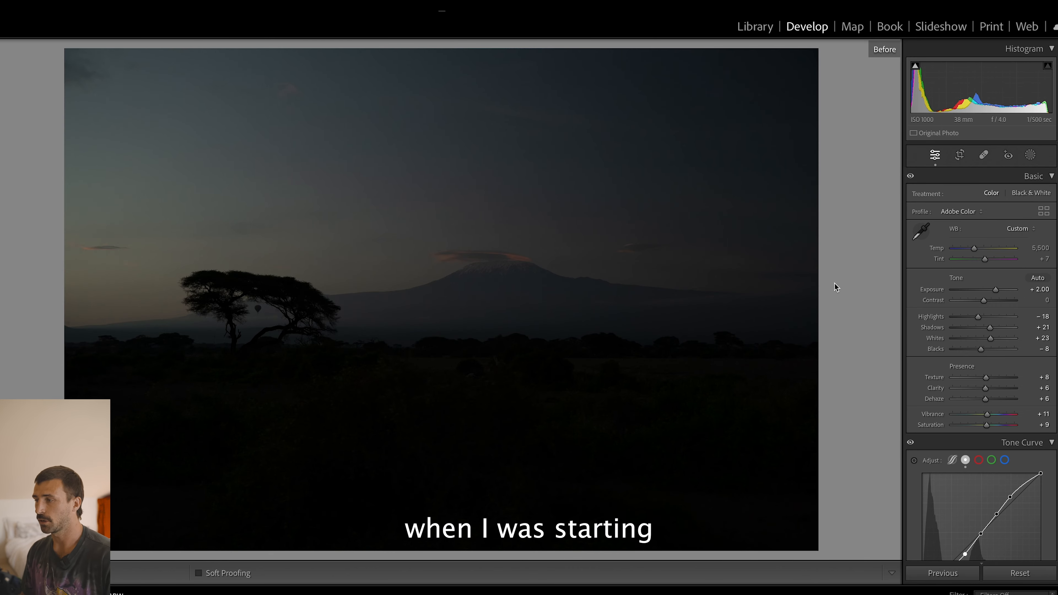
key("backslash")
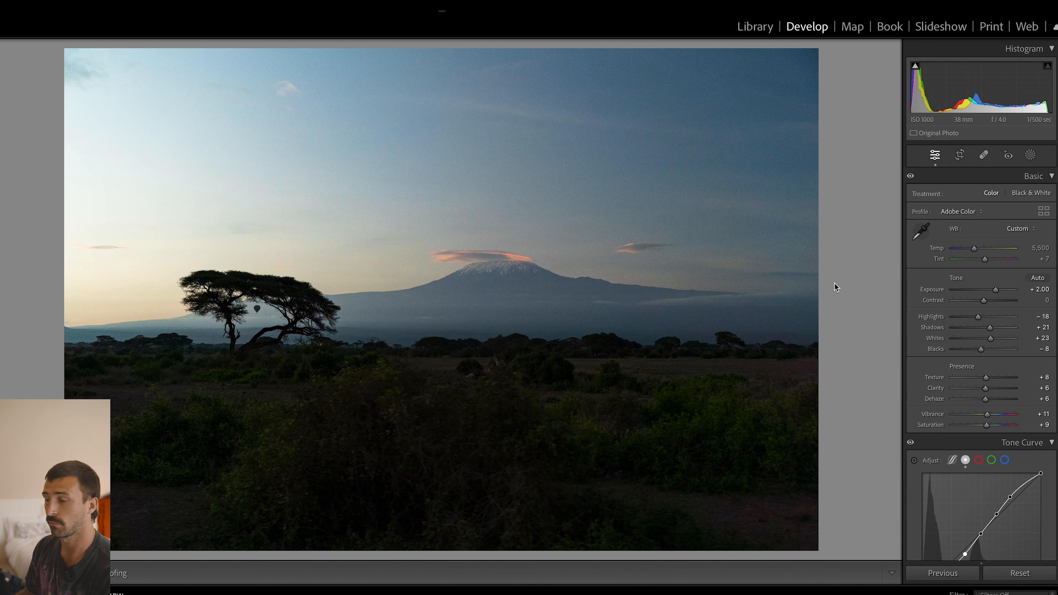
key("backslash")
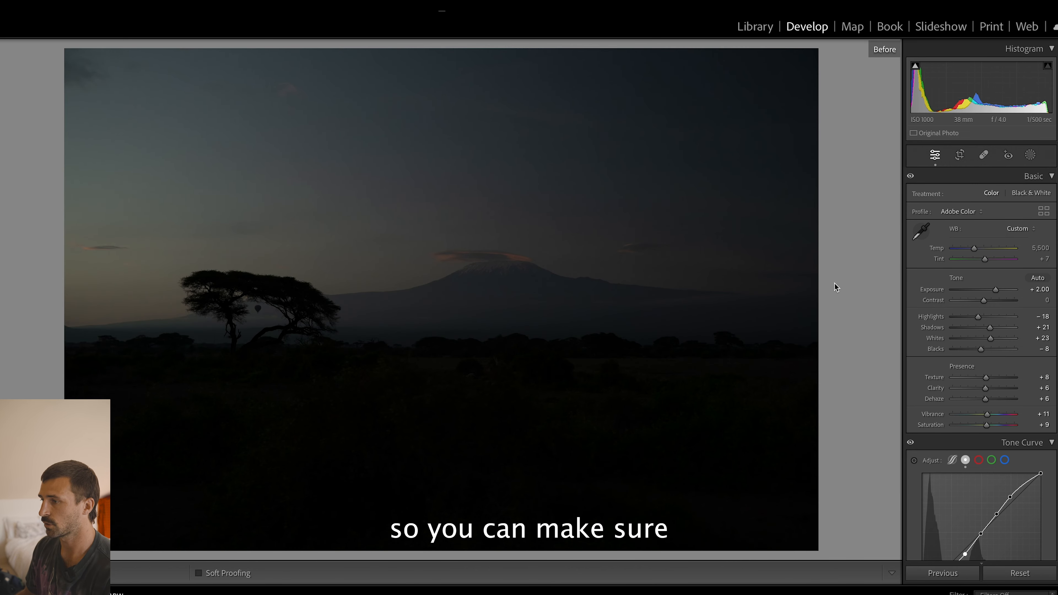
key("backslash")
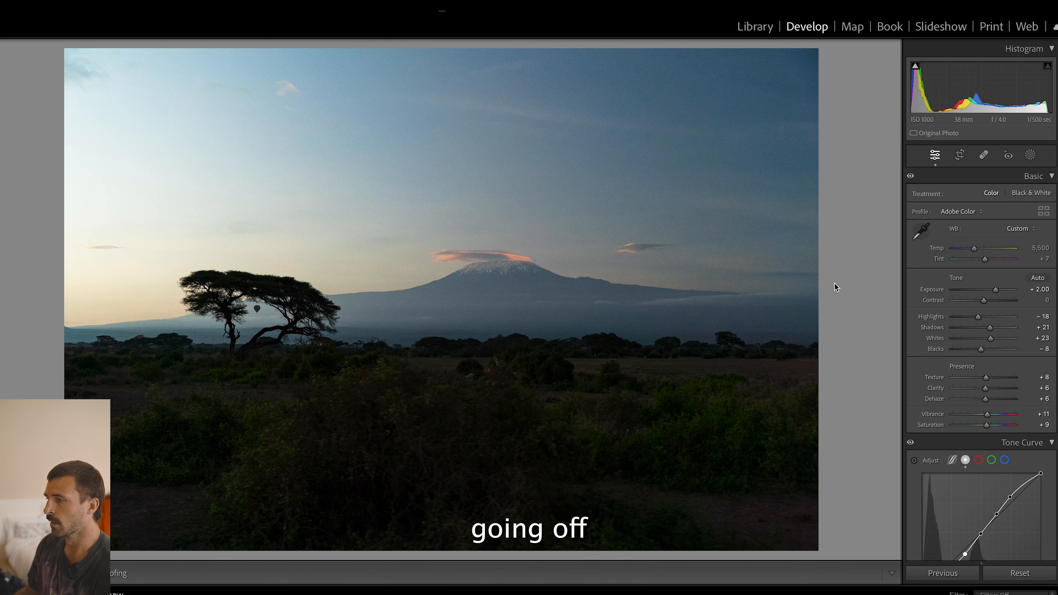
key("backslash")
key("backslash")
key("backslash")
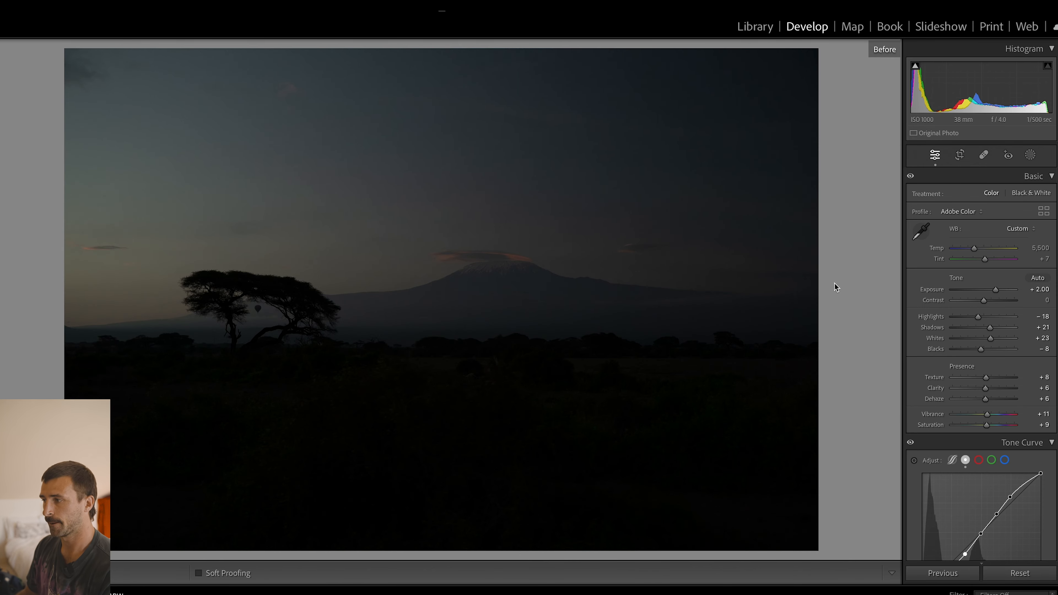
key("backslash")
key("backslash")
key("backslash")
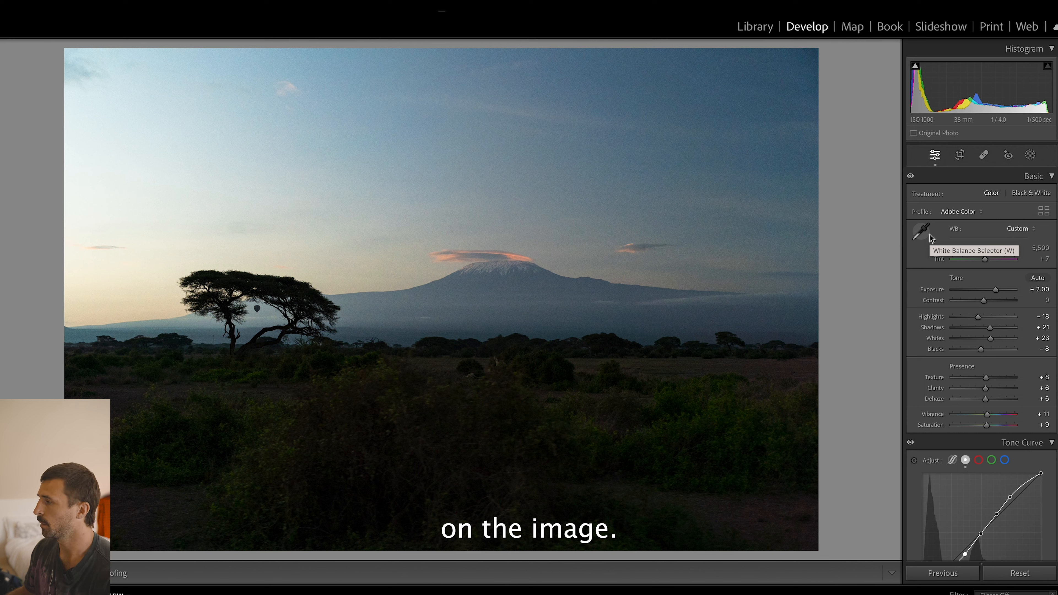
- Sample a neutral from the small cloud low in the pale sky, and refine the white balance to Temp 6,800 and Tint +40
left_click(922, 232)
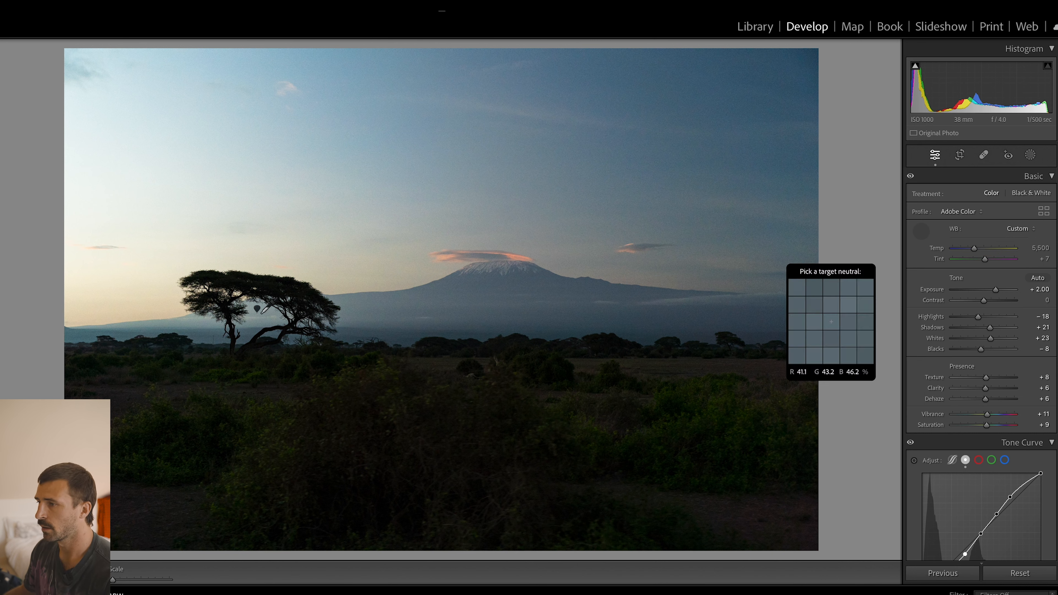
left_click(110, 228)
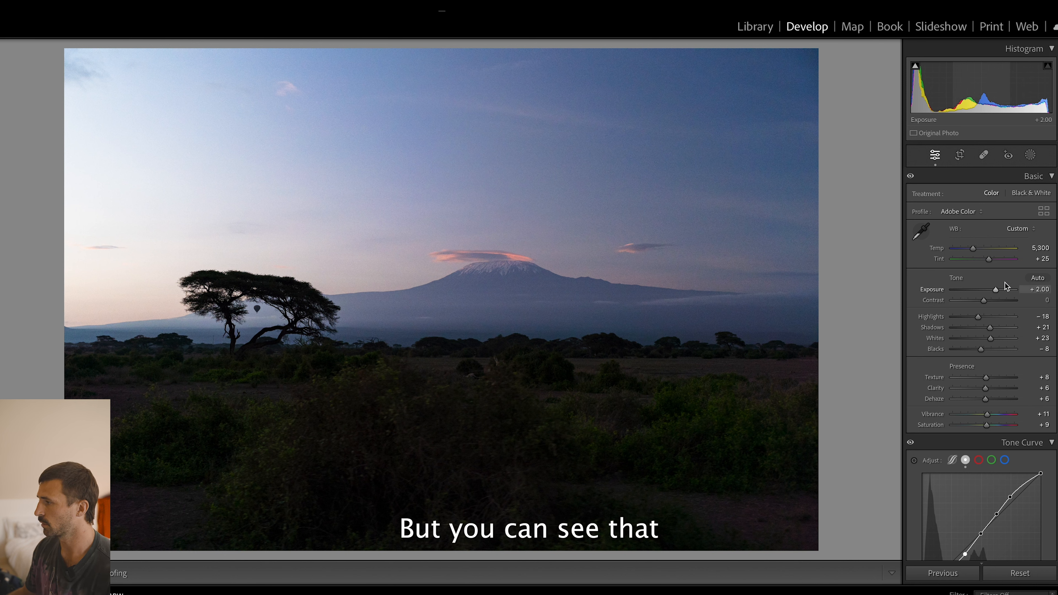
left_click_drag(972, 248, 982, 248)
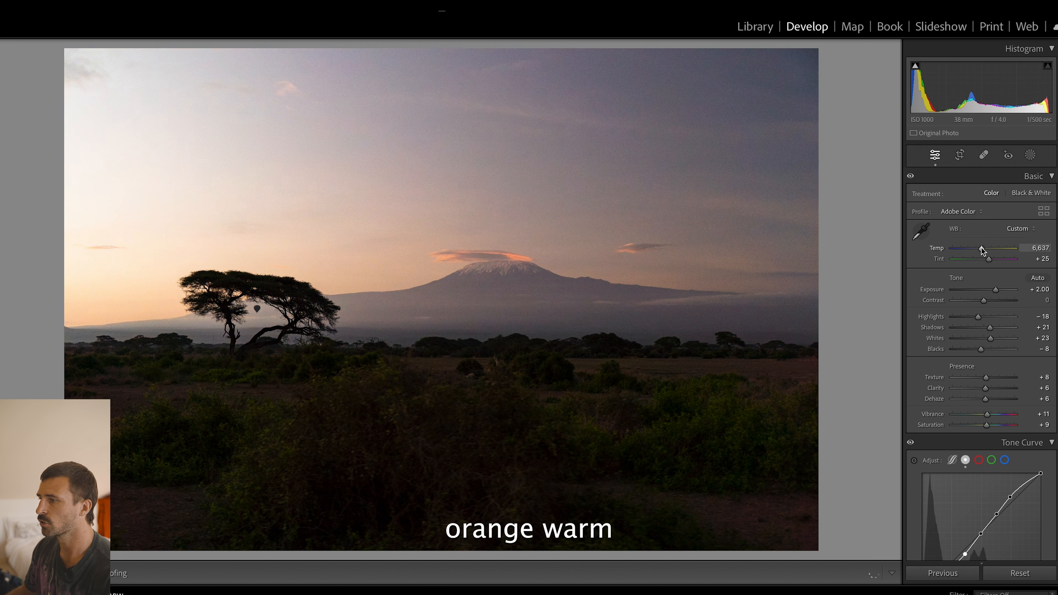
left_click_drag(990, 262, 991, 262)
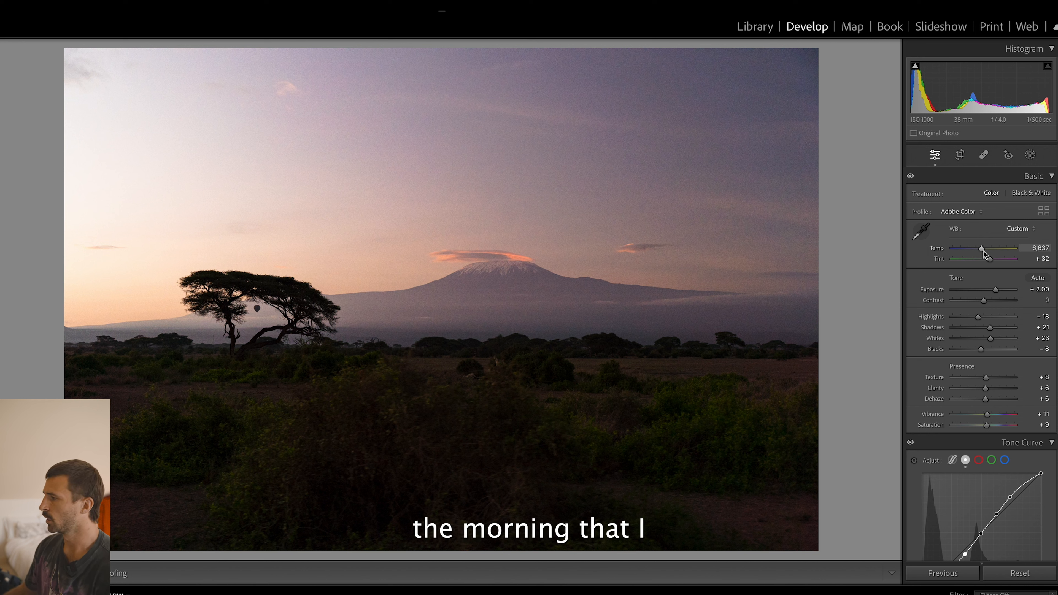
left_click_drag(982, 252, 981, 250)
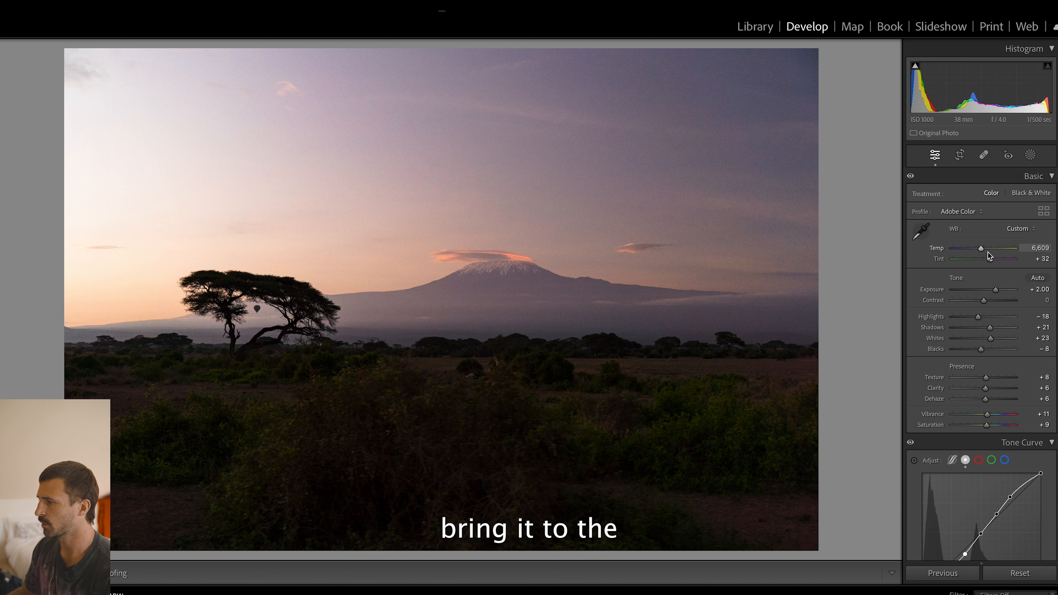
left_click_drag(981, 252, 983, 250)
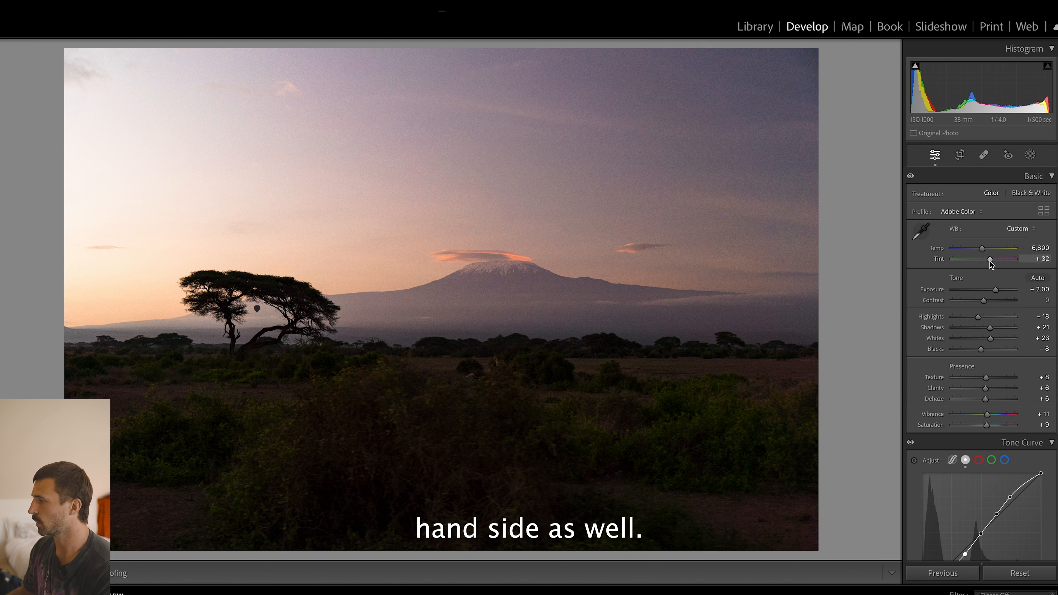
left_click_drag(990, 260, 991, 260)
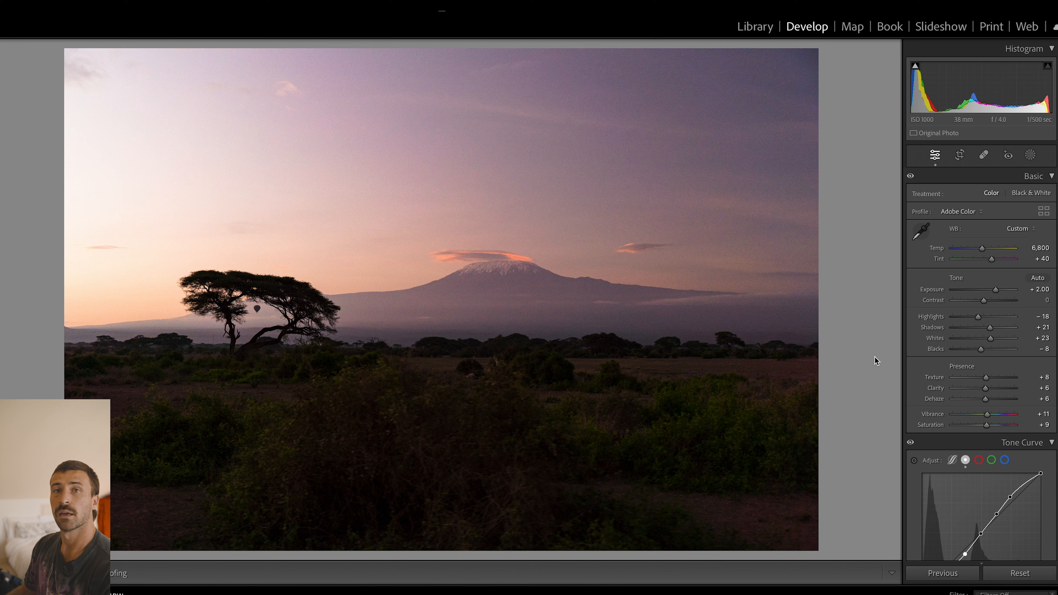
- Examine the separate red, green and blue channel curves of the tone curve
scroll(948, 377, "down", 10)
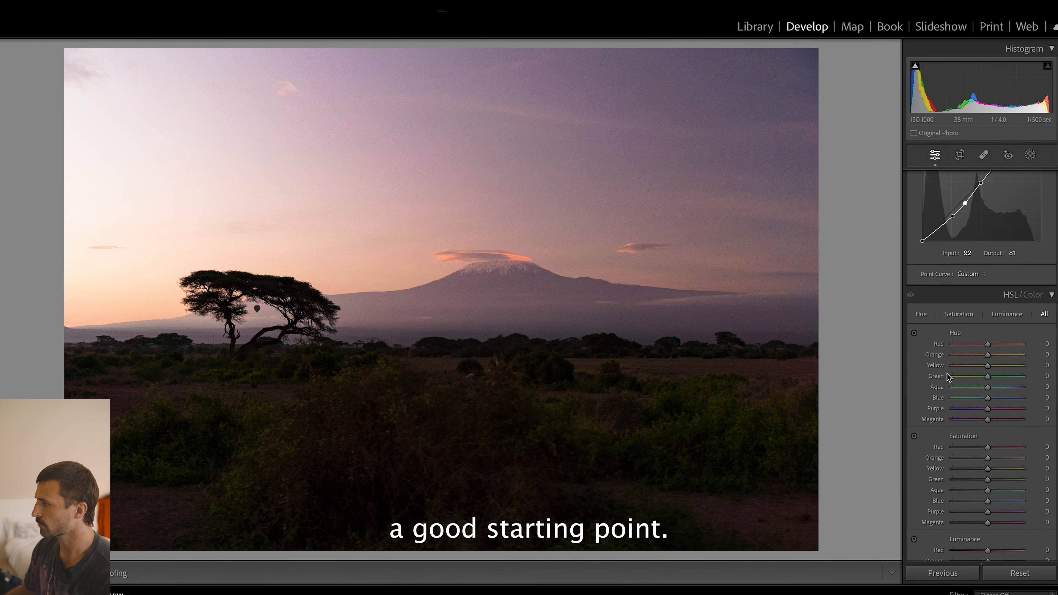
scroll(948, 377, "up", 3)
scroll(948, 377, "up", 1)
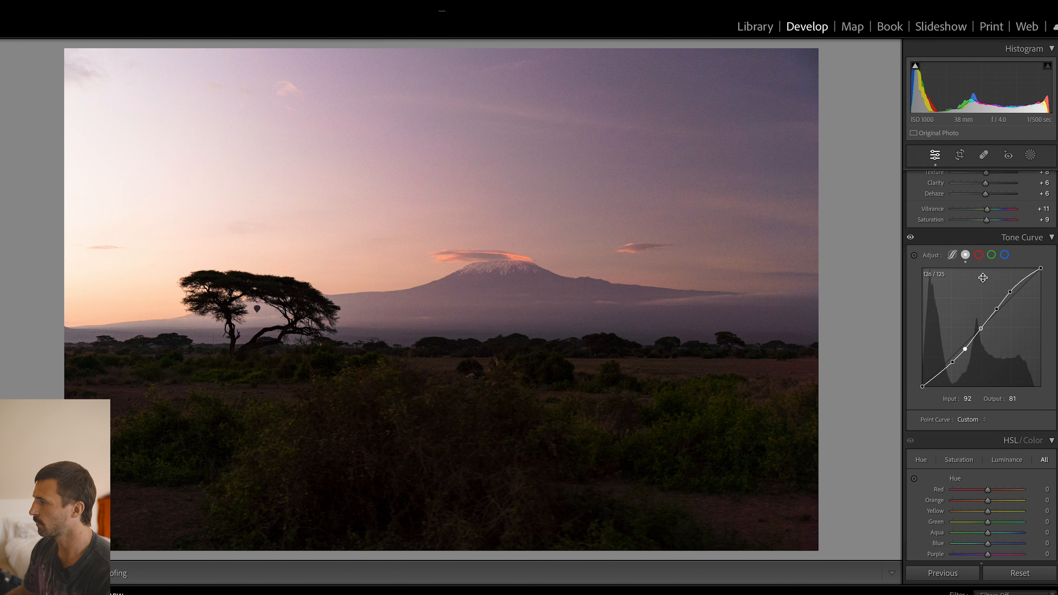
left_click(979, 255)
left_click(991, 254)
left_click(1005, 255)
left_click(979, 255)
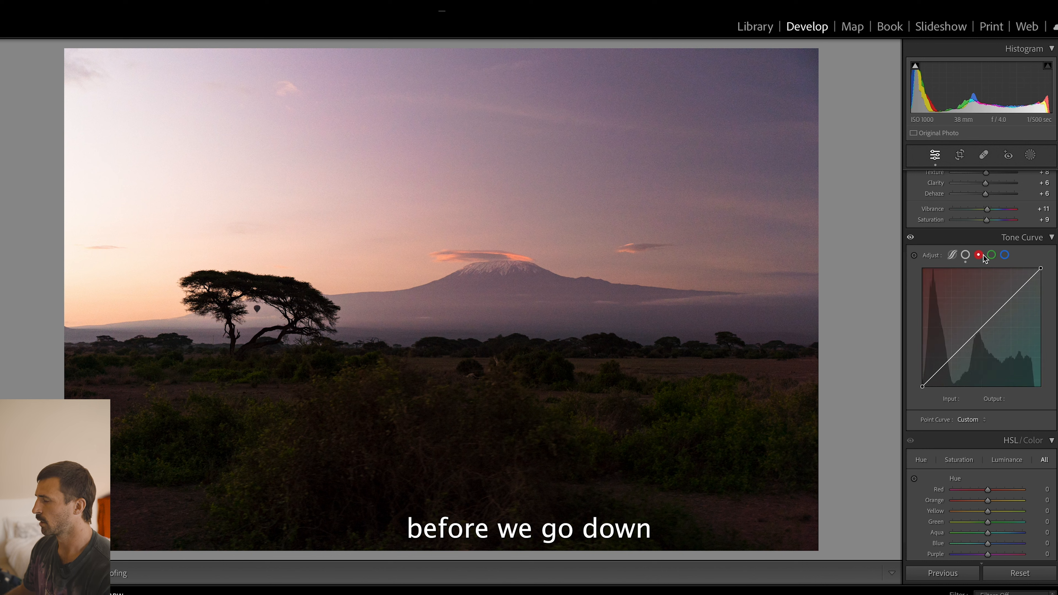
left_click(991, 255)
left_click(1004, 255)
left_click(979, 254)
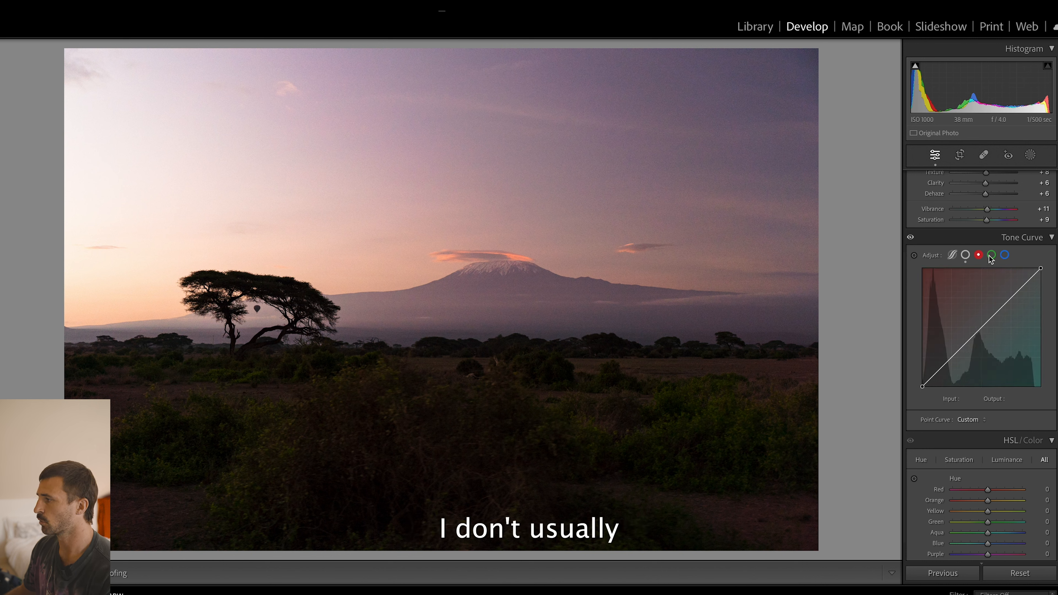
- Try lowering the red channel's shadows on the tone curve to 71/57, and return to the main point curve
left_click_drag(952, 359, 955, 360)
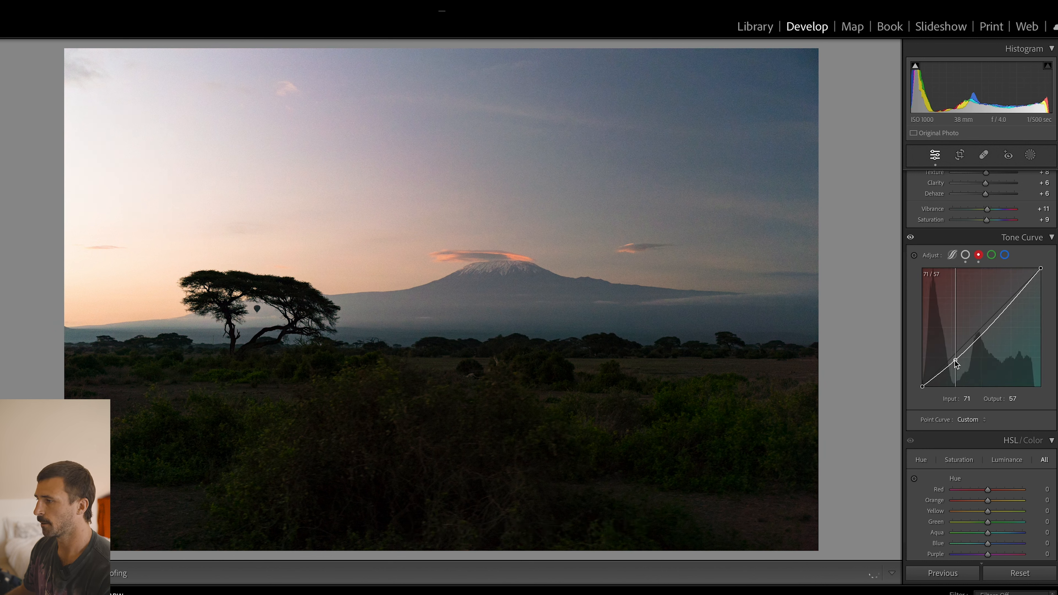
mouse_move(993, 318)
left_mouse_down()
mouse_move(993, 298)
mouse_move(1003, 304)
left_mouse_up()
double_click(1002, 302)
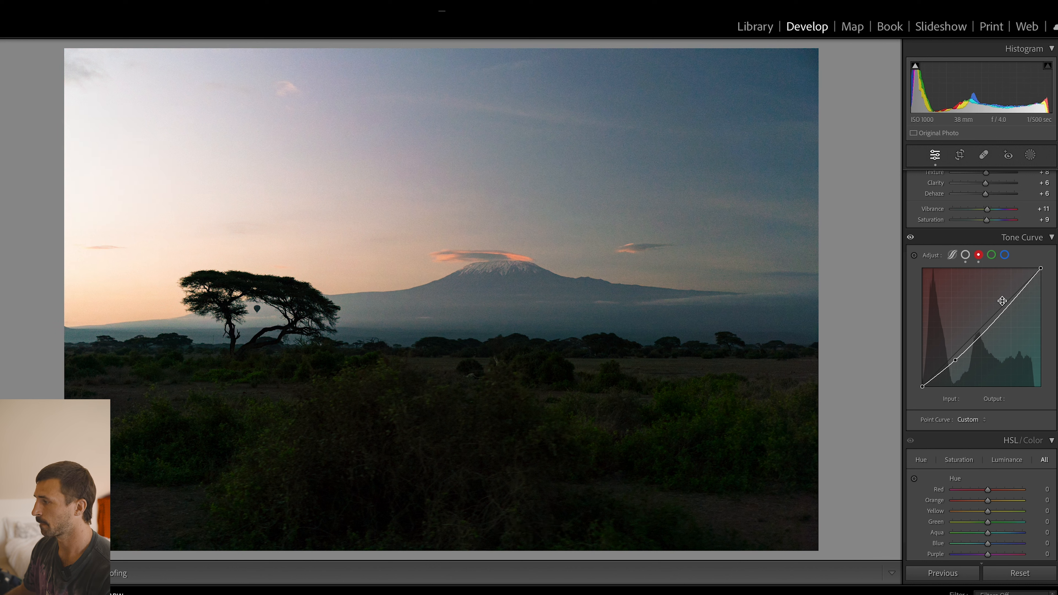
left_click_drag(957, 359, 953, 357)
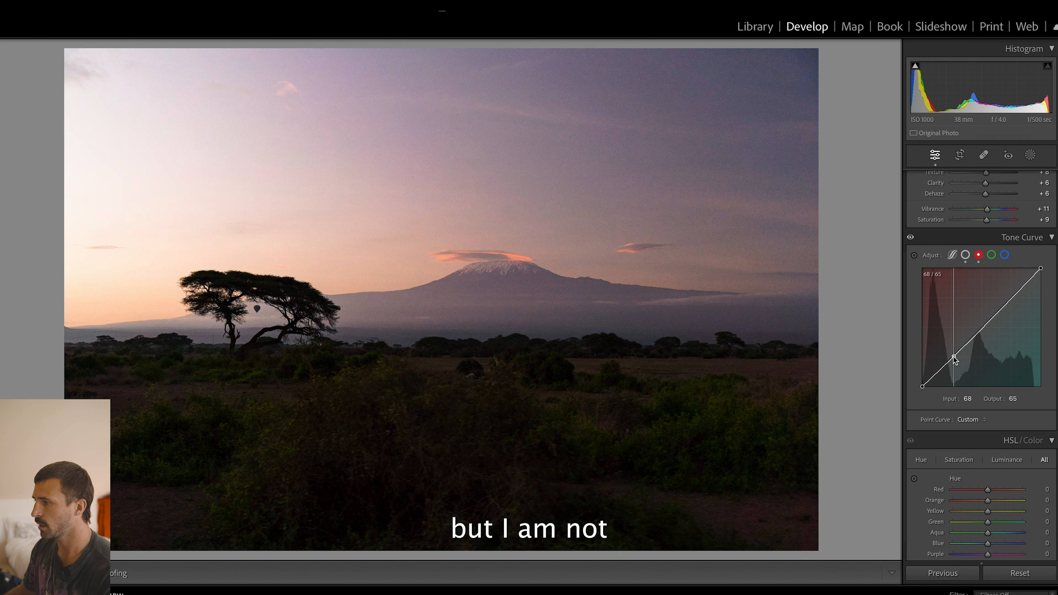
left_click(965, 255)
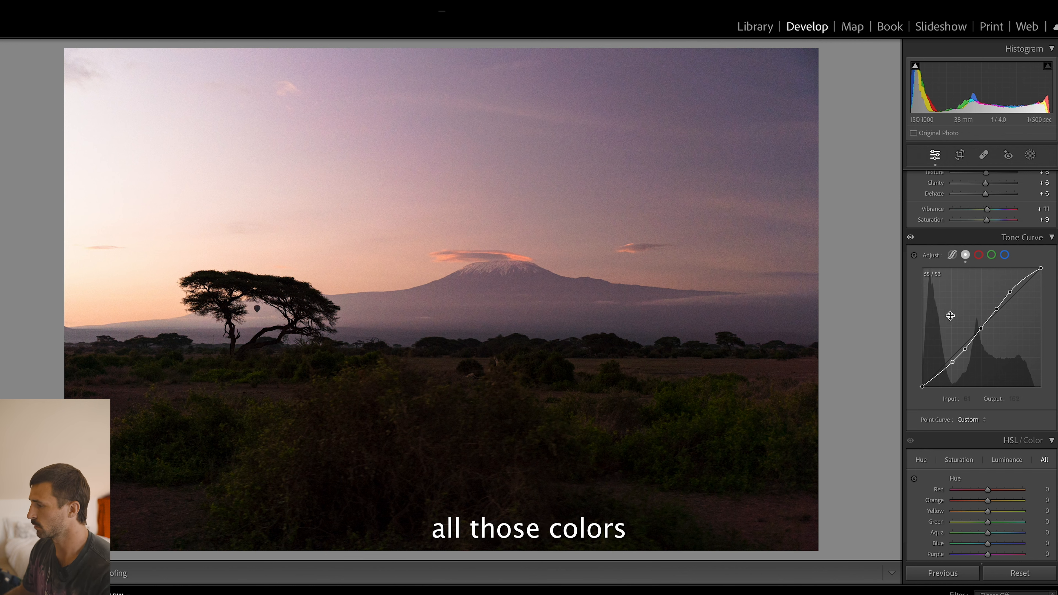
- Shift the HSL hues to Red −21, Orange −8, Yellow +27, Green −13, Purple +5 and Magenta −3
scroll(950, 315, "down", 8)
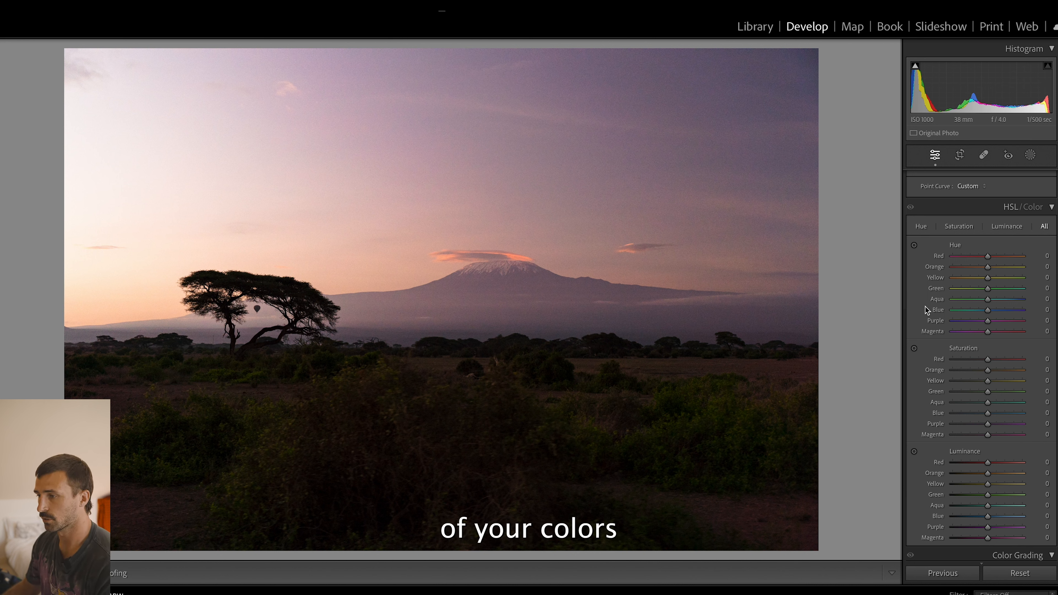
left_click_drag(988, 256, 1014, 279)
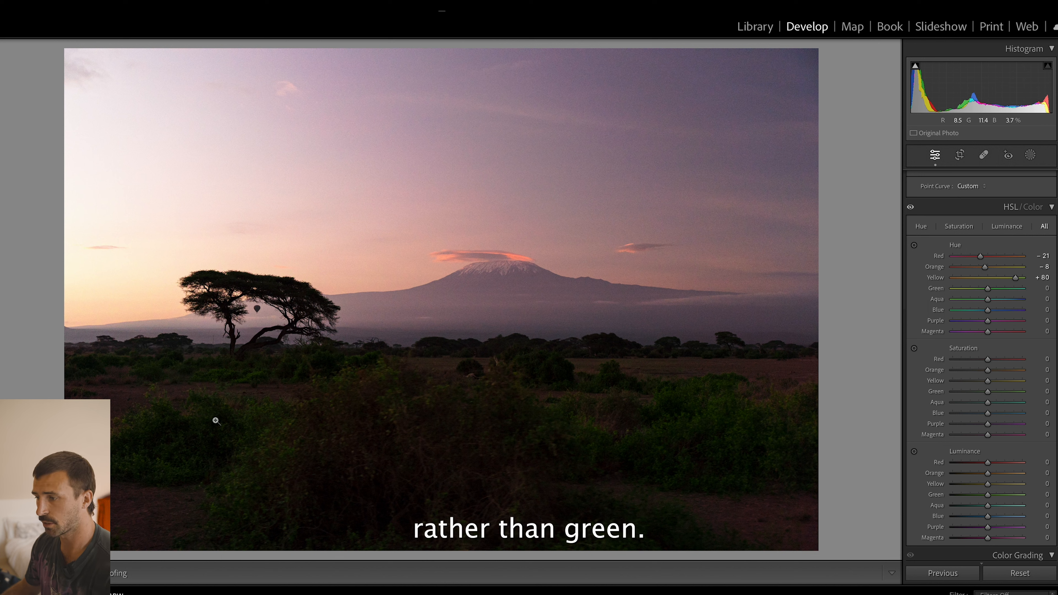
left_click_drag(1011, 280, 989, 281)
left_click_drag(993, 283, 986, 346)
double_click(982, 297)
double_click(986, 311)
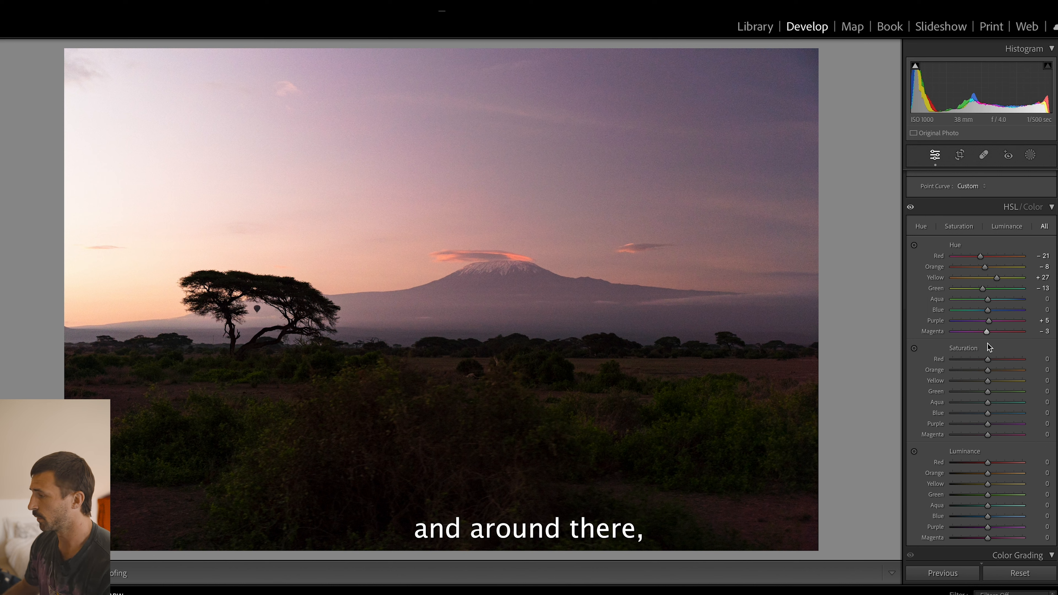
- Set the HSL saturation to Red +6, Orange +26, Yellow +10 and Magenta +1, keeping the other colours at 0
scroll(989, 347, "down", 5)
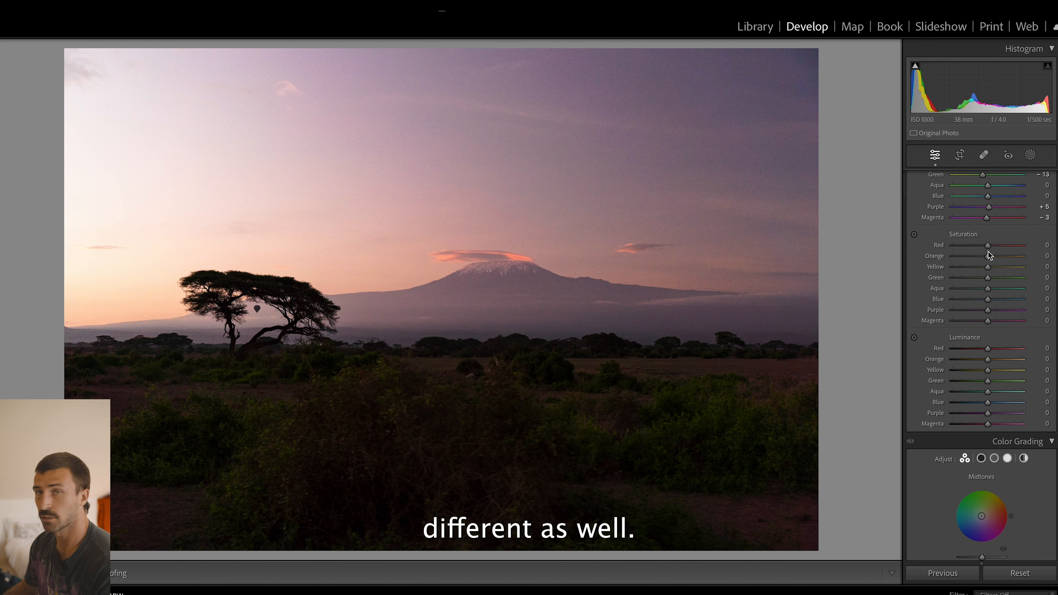
scroll(989, 245, "up", 4)
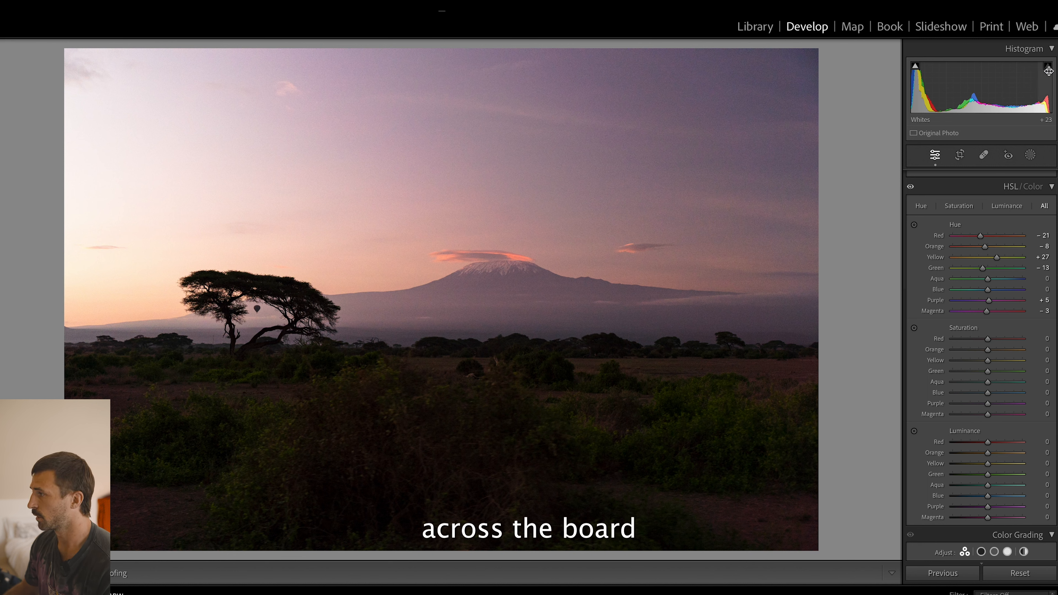
scroll(1016, 275, "down", 2)
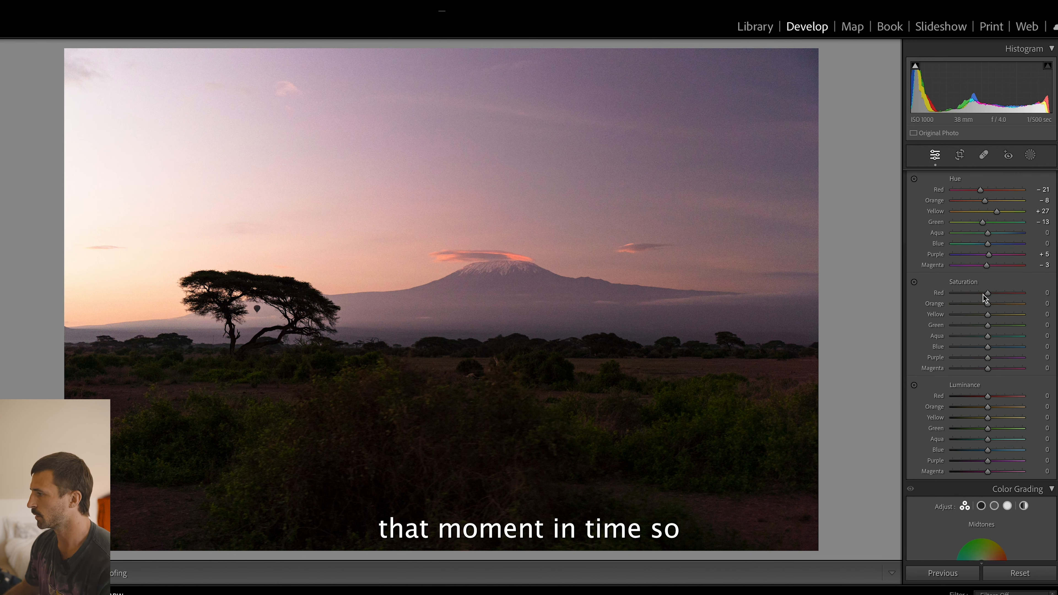
mouse_move(989, 296)
left_mouse_down()
mouse_move(1022, 293)
mouse_move(924, 309)
mouse_move(1002, 306)
left_mouse_up()
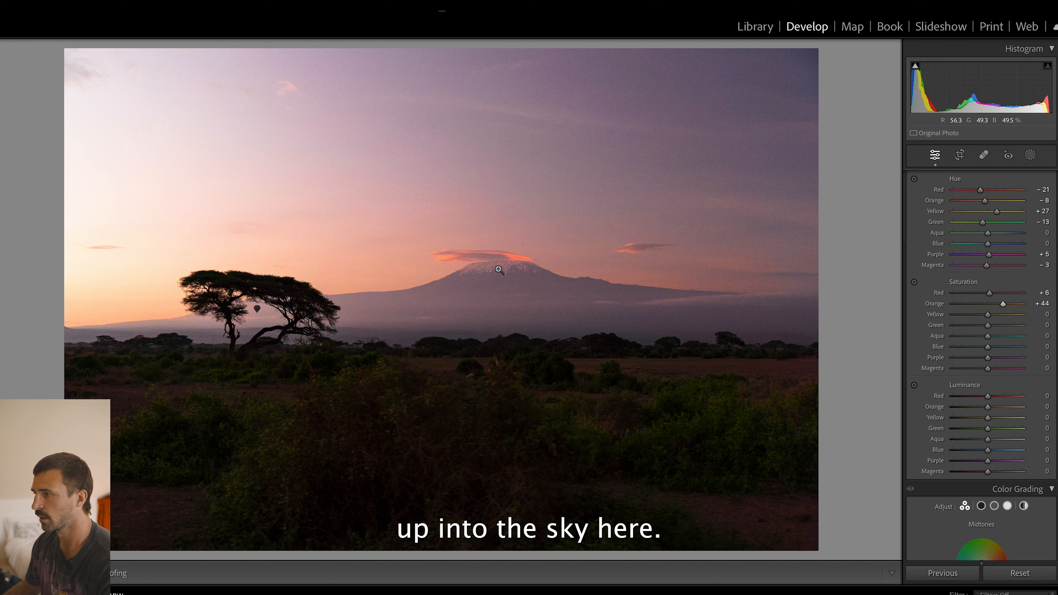
left_click_drag(1003, 304, 1027, 315)
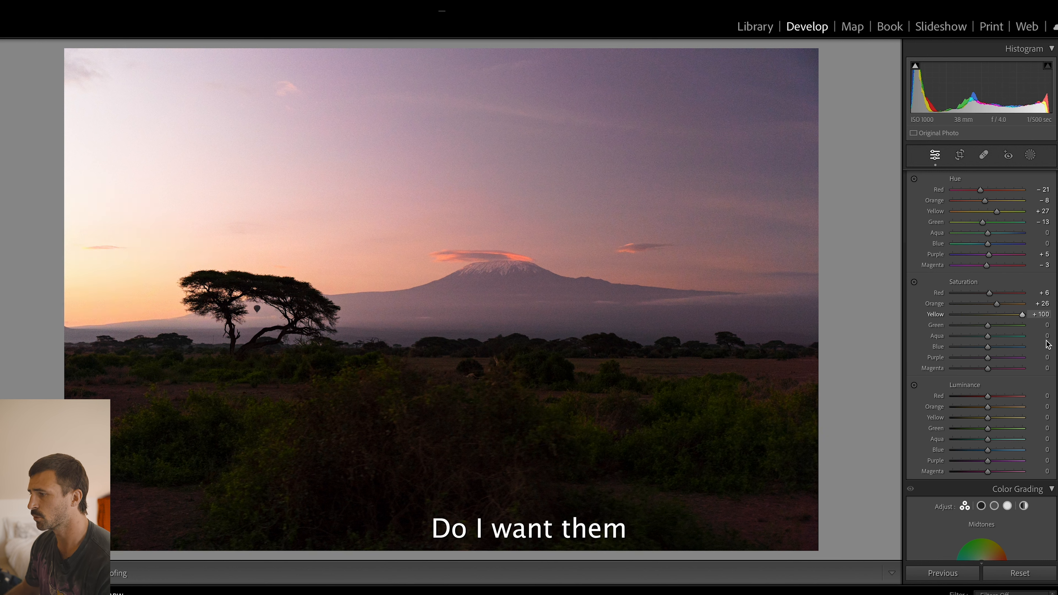
mouse_move(1046, 344)
left_mouse_down()
mouse_move(936, 352)
mouse_move(1038, 330)
left_mouse_up()
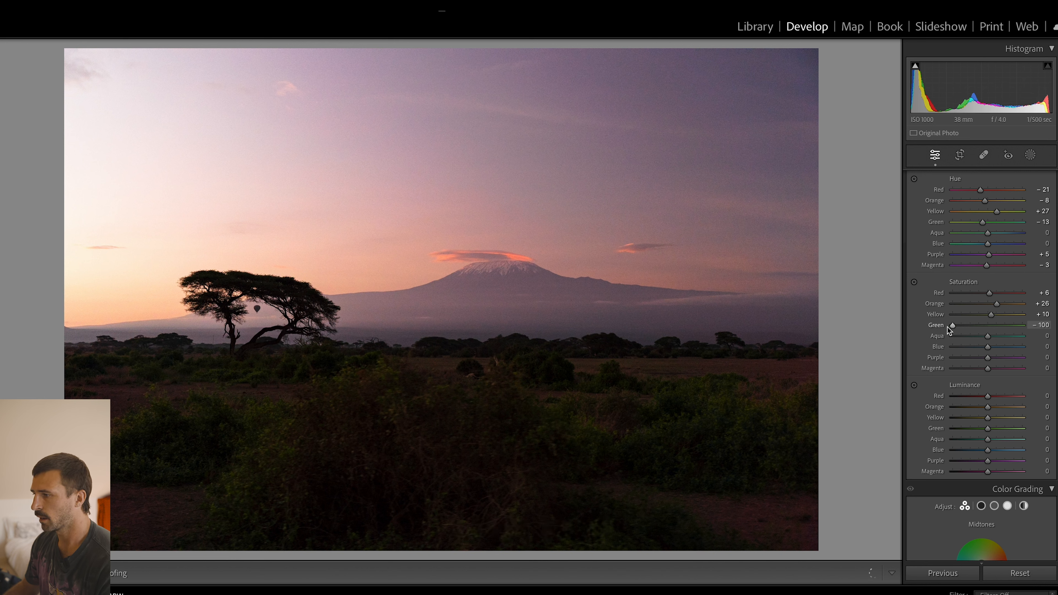
left_click_drag(947, 328, 994, 329)
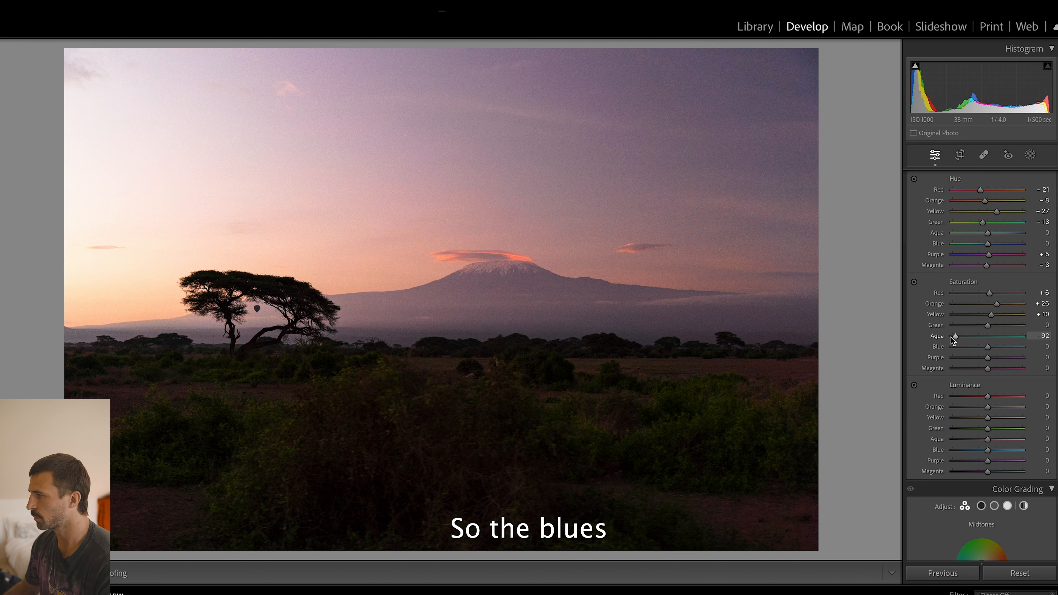
left_click_drag(987, 347, 988, 377)
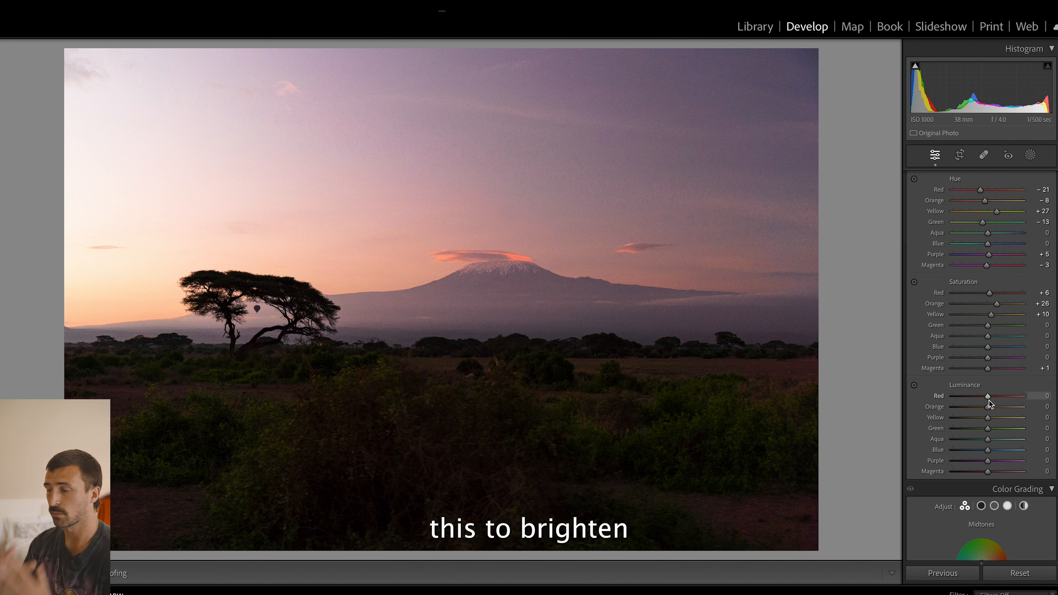
- Set the HSL luminance to Red +9, Orange −2 and Yellow +9
left_click_drag(989, 401, 990, 425)
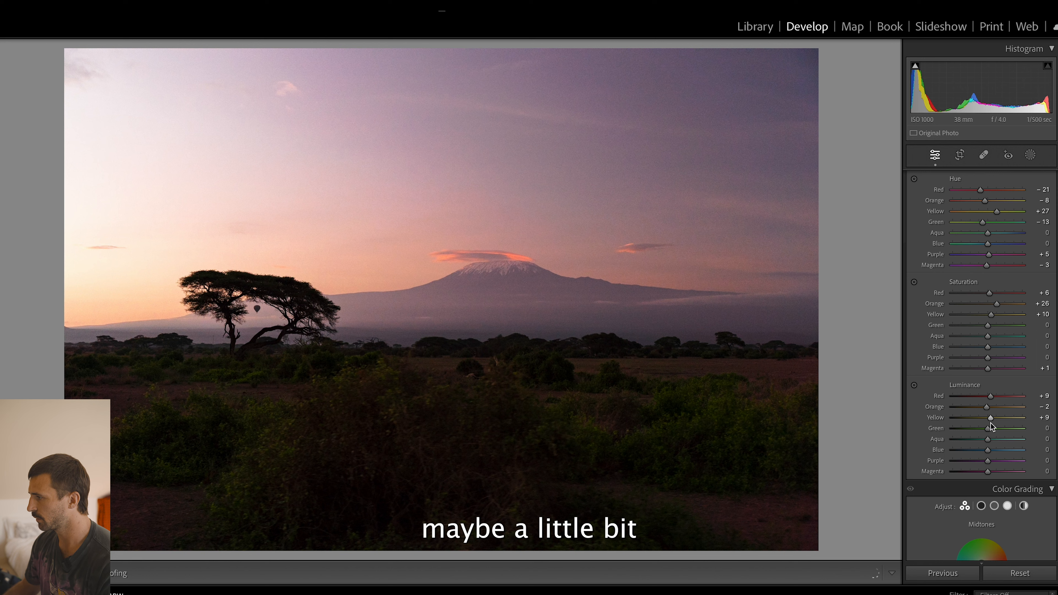
mouse_move(987, 471)
left_mouse_down()
mouse_move(1004, 469)
mouse_move(976, 474)
mouse_move(988, 477)
left_mouse_up()
scroll(987, 475, "down", 3)
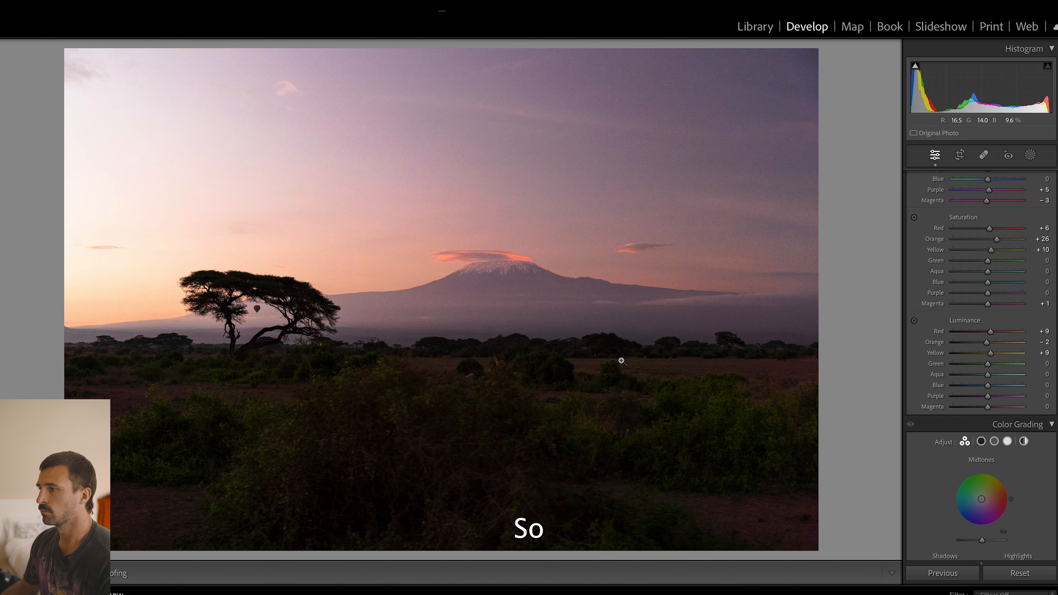
- Compare the colour-adjusted photo with the original by toggling the before and after views several times
key("backslash")
key("backslash")
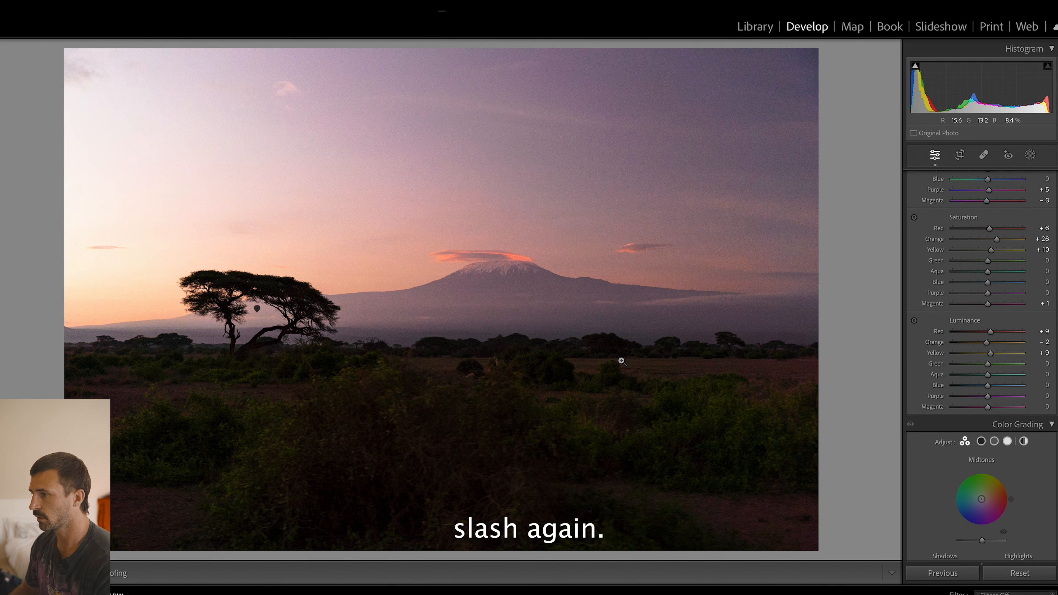
key("backslash")
key("backslash")
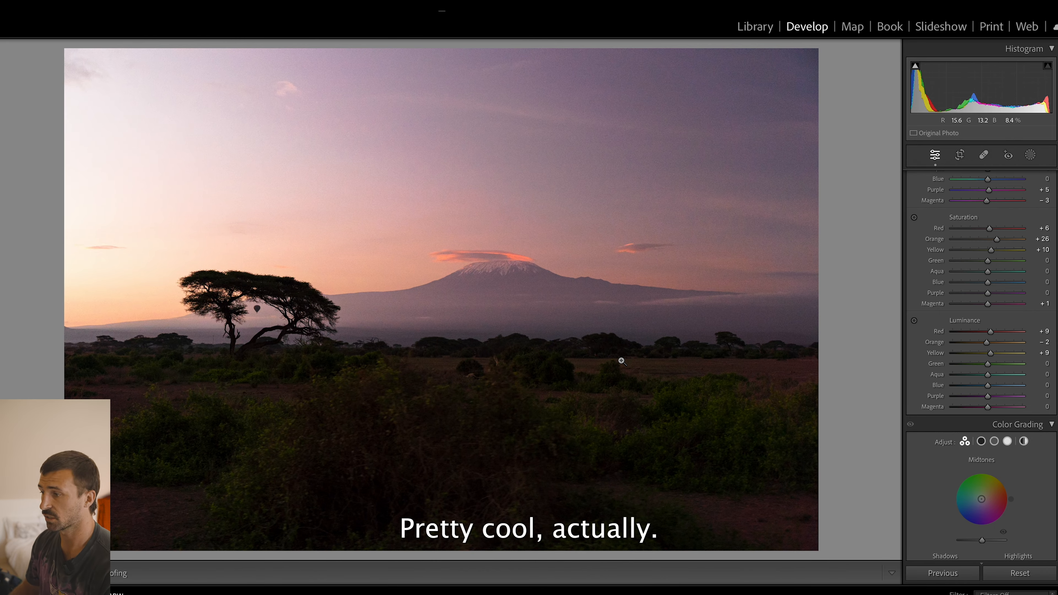
key("backslash")
key("backslash")
- Tint the shadows a subtle blue in Color Grading, trying a green tint and a stronger blue along the way
scroll(968, 406, "down", 5)
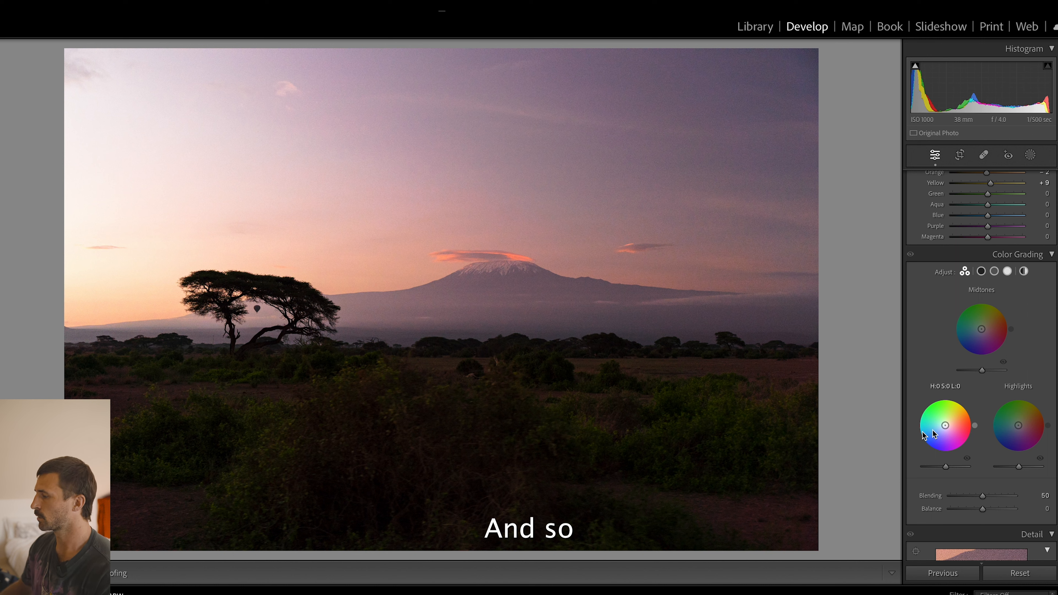
left_click(945, 414)
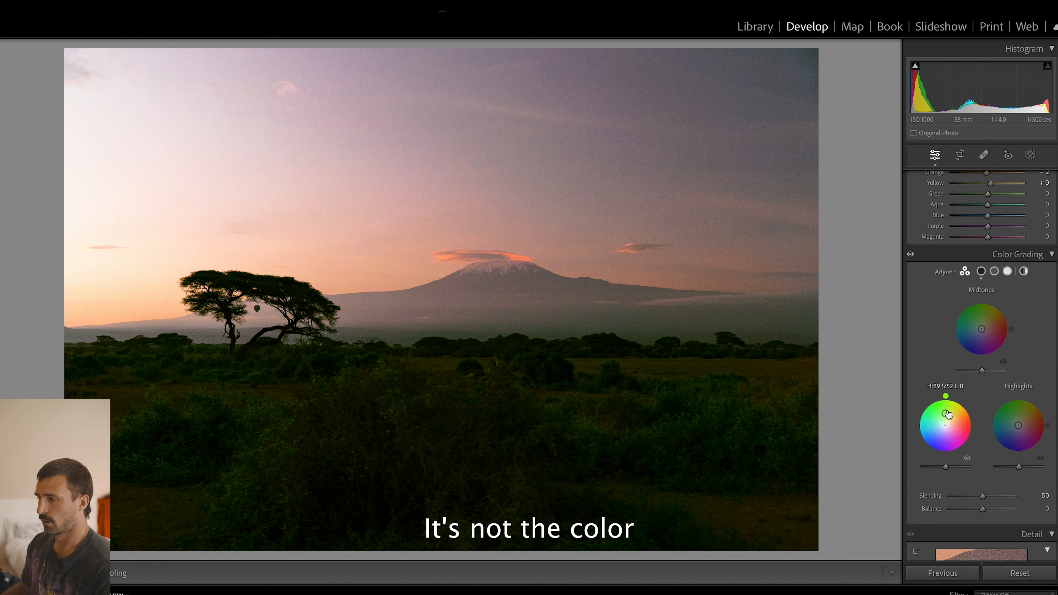
left_click_drag(947, 414, 933, 432)
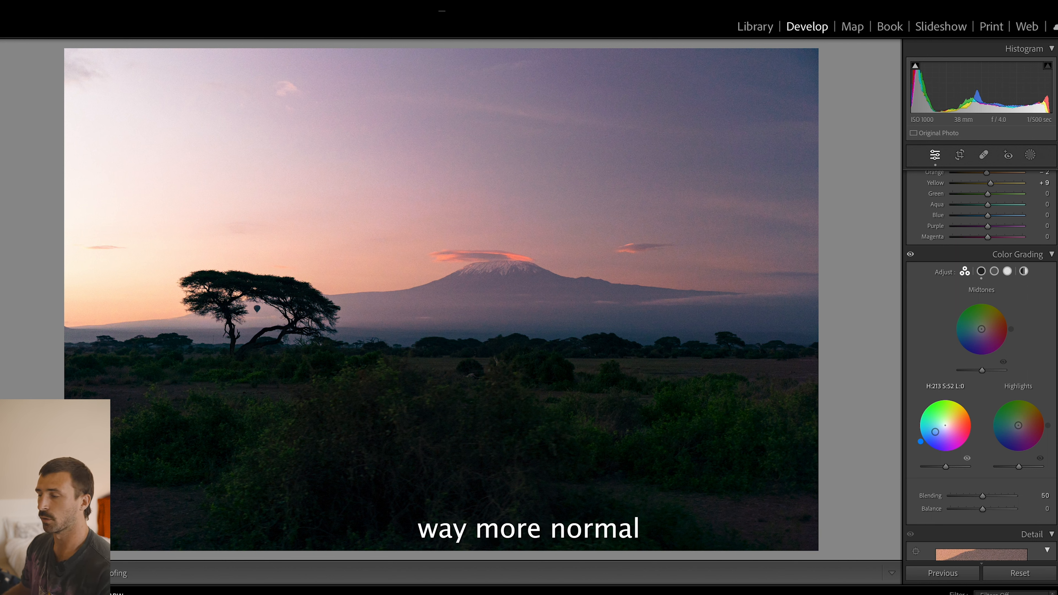
left_click_drag(934, 433, 944, 430)
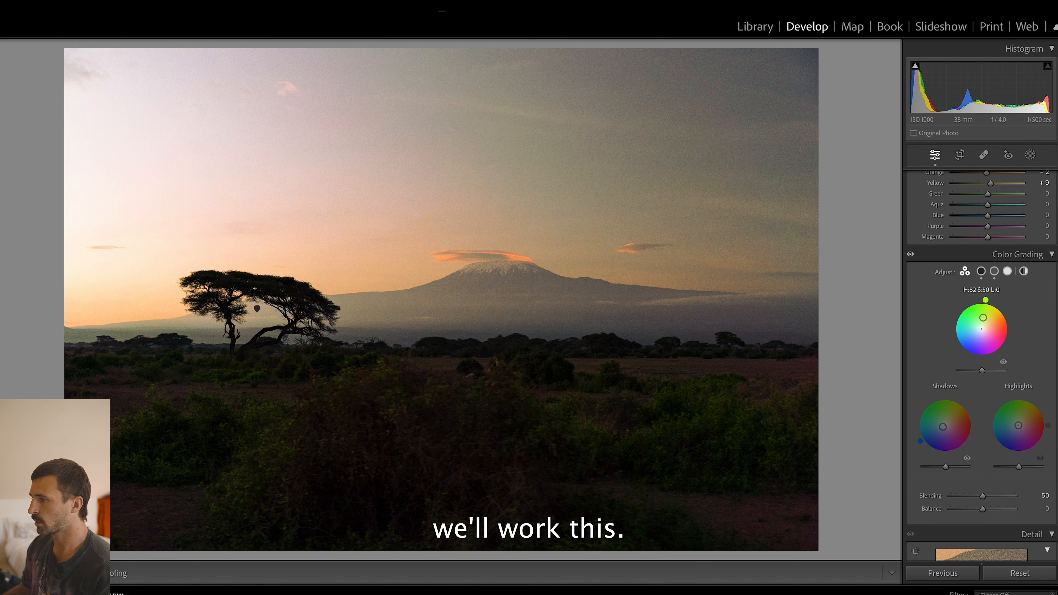
- Color grade the midtones to hue 43, saturation 19, and the highlights to hue 335, saturation 5
mouse_move(983, 317)
left_mouse_down()
mouse_move(969, 326)
mouse_move(979, 341)
mouse_move(1006, 314)
mouse_move(1005, 347)
mouse_move(963, 352)
mouse_move(981, 359)
mouse_move(1007, 332)
mouse_move(1003, 309)
left_mouse_up()
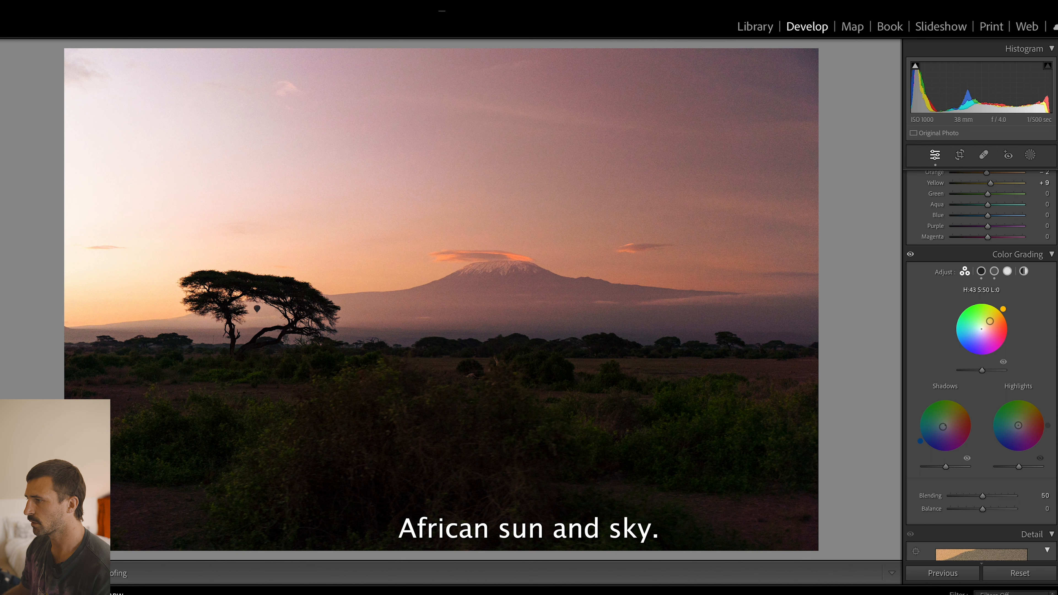
left_click_drag(989, 321, 984, 325)
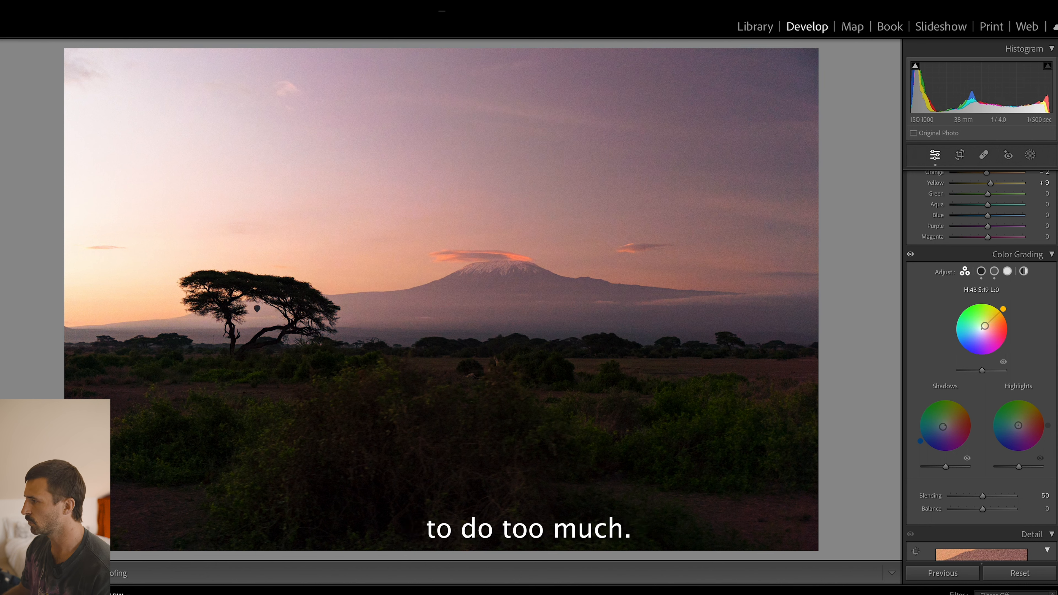
mouse_move(1018, 425)
left_mouse_down()
mouse_move(1017, 413)
mouse_move(1037, 424)
mouse_move(1027, 416)
mouse_move(1021, 426)
left_mouse_up()
left_click_drag(1021, 426, 1020, 426)
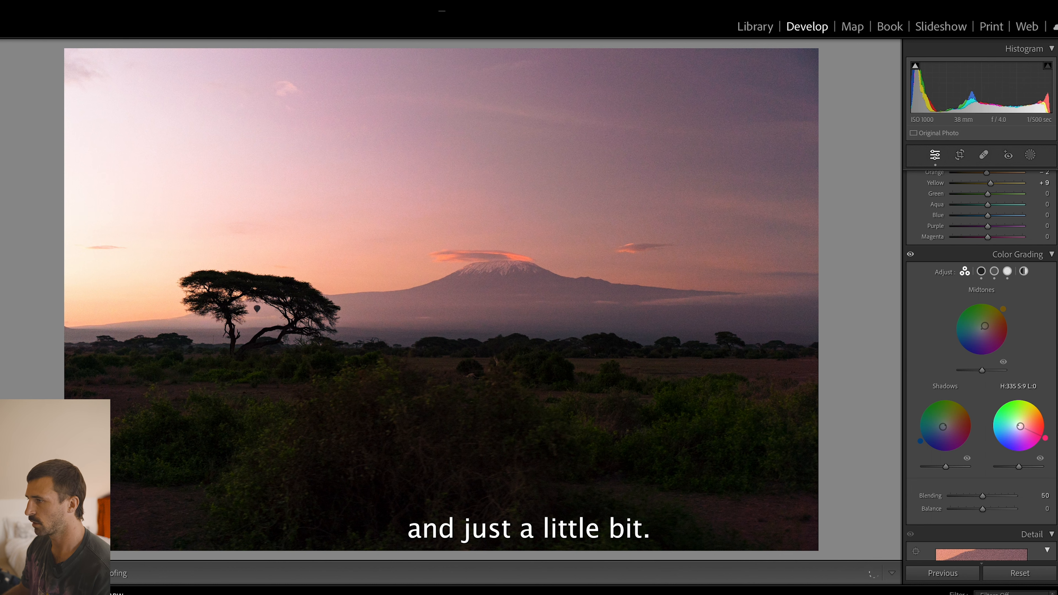
- Compare the color-graded photo with the original by toggling the before and after views
key("backslash")
key("backslash")
key("backslash")
key("backslash")
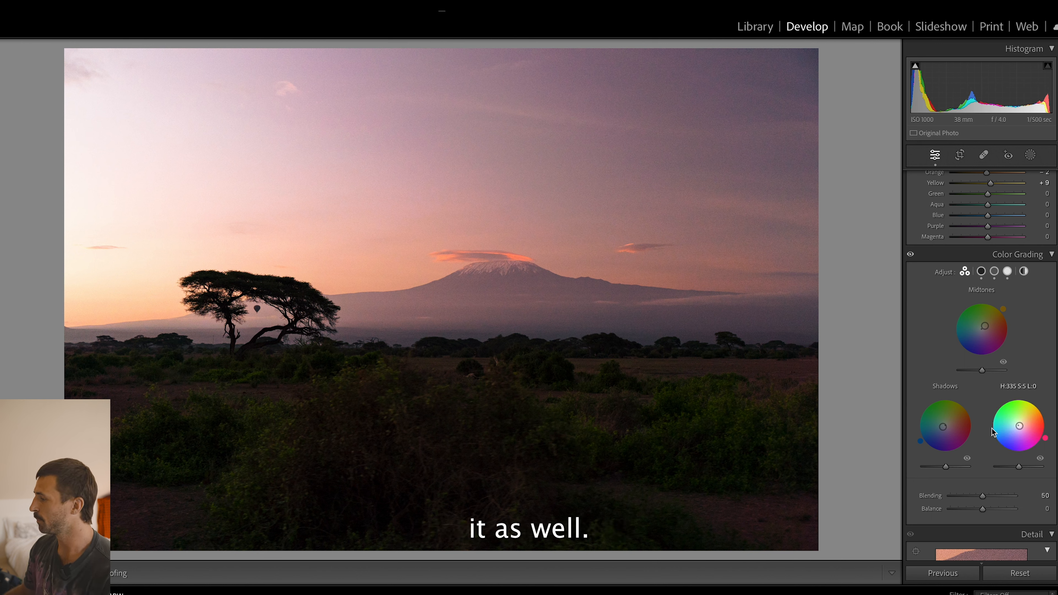
- Examine the noise in the upper sky up close and review the sharpening and noise reduction settings
scroll(967, 456, "down", 10)
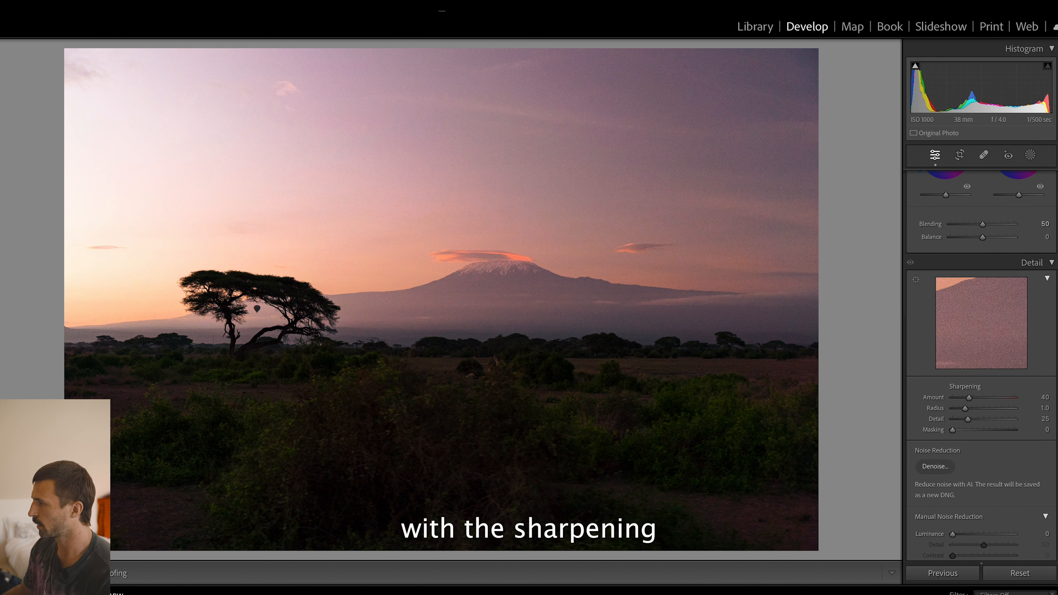
scroll(975, 435, "down", 3)
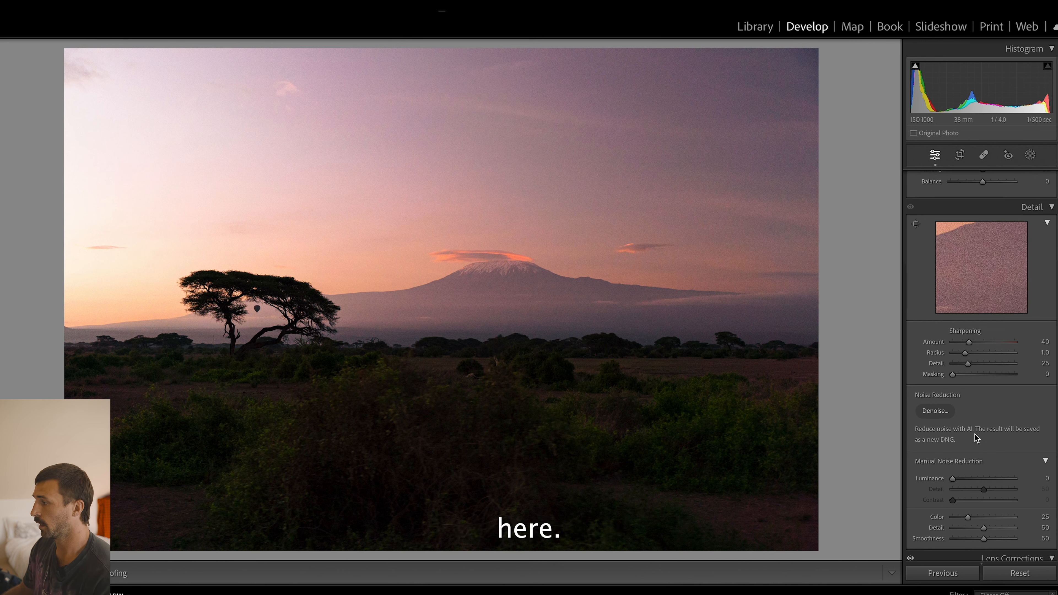
scroll(957, 416, "down", 4)
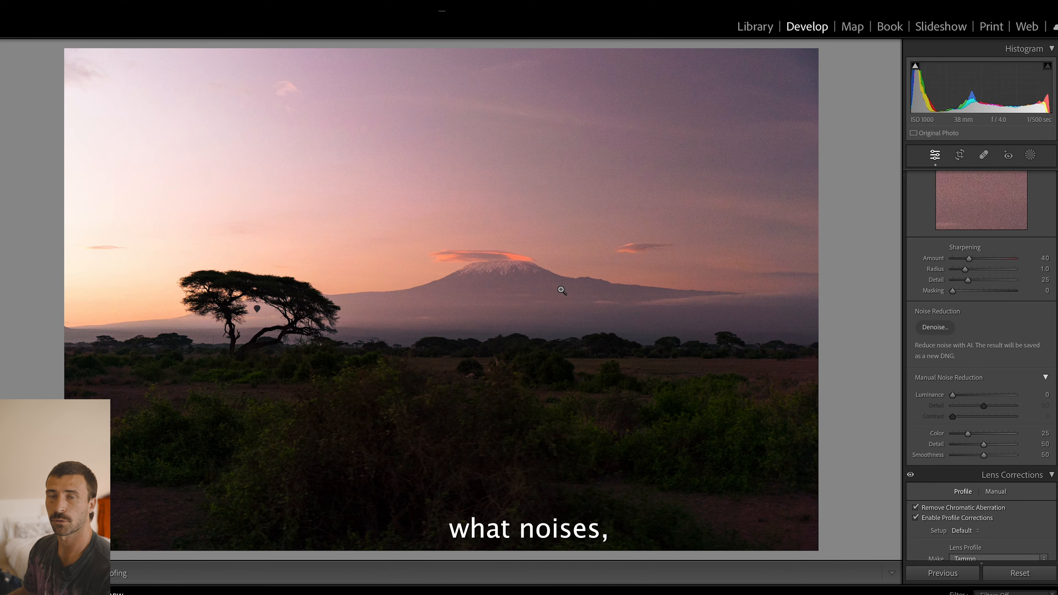
left_click(713, 111)
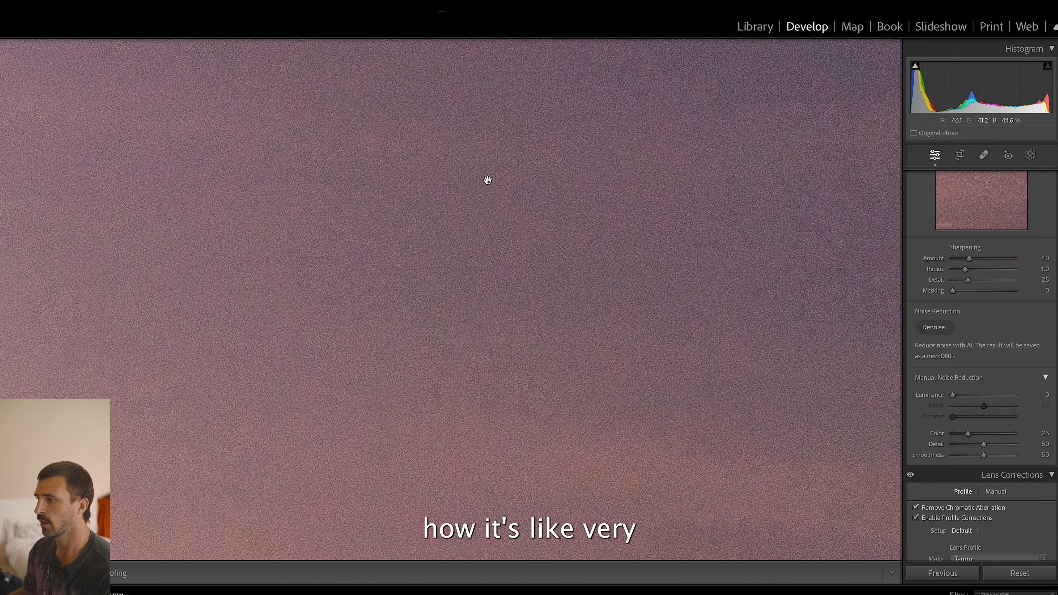
left_click(533, 263)
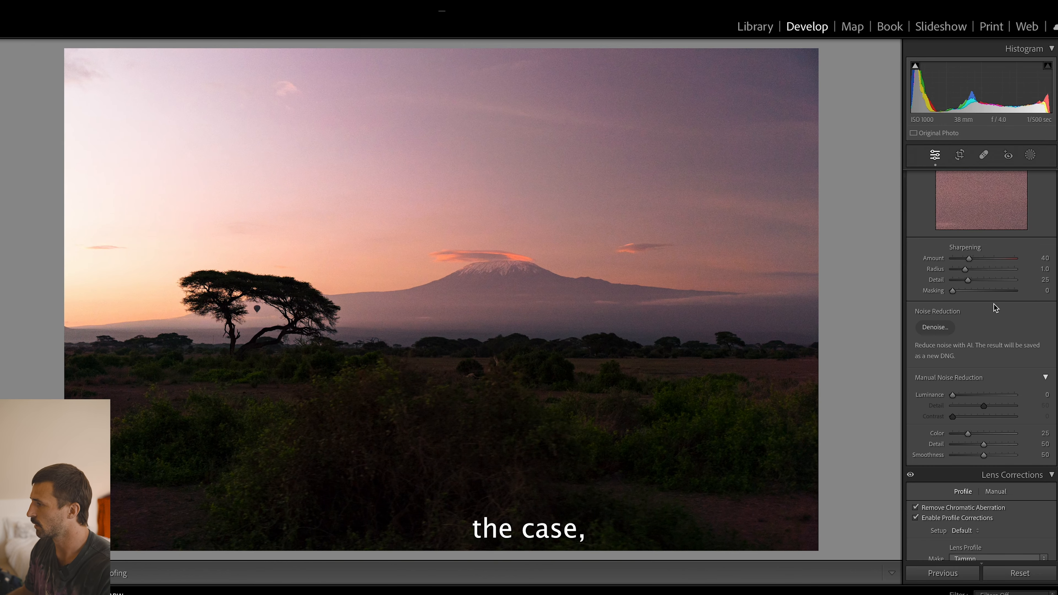
scroll(993, 304, "up", 3)
scroll(1004, 366, "down", 3)
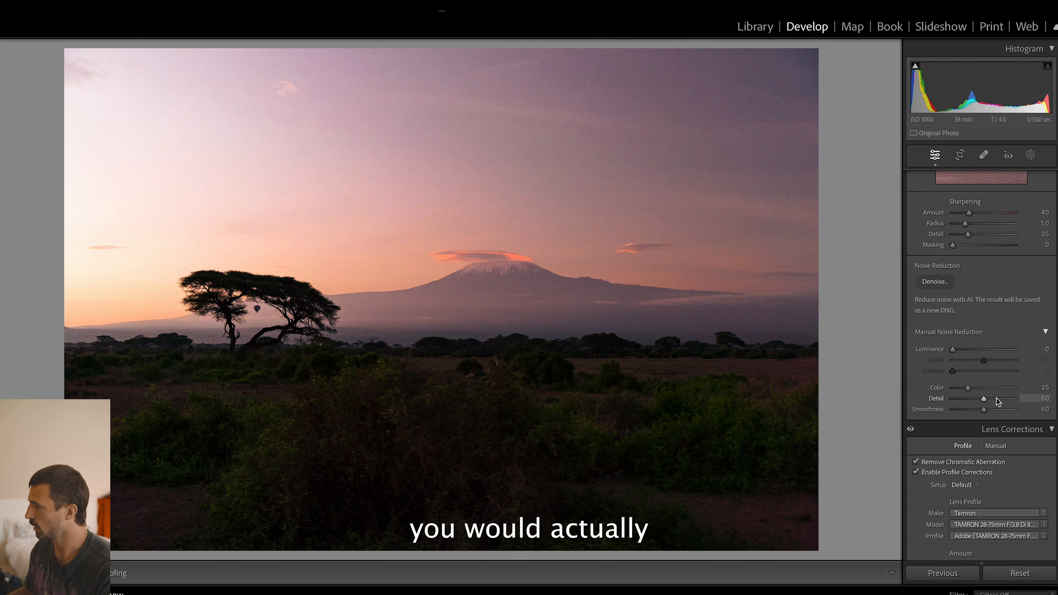
- Add film grain with an amount of 30, judging the texture on the mountain up close against stronger and no grain
scroll(995, 398, "down", 10)
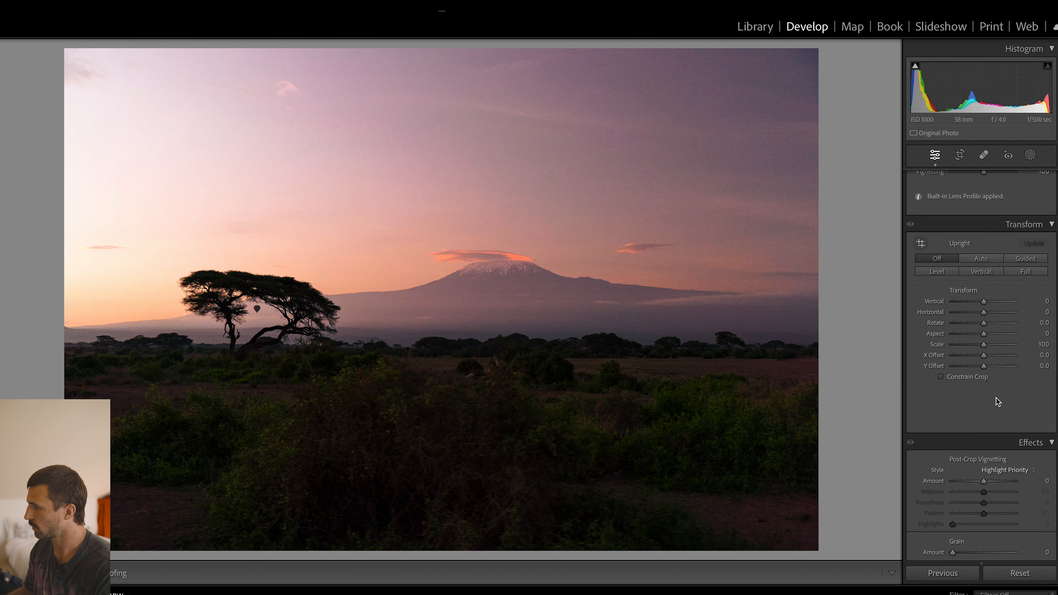
scroll(996, 398, "down", 2)
left_click_drag(953, 385, 993, 383)
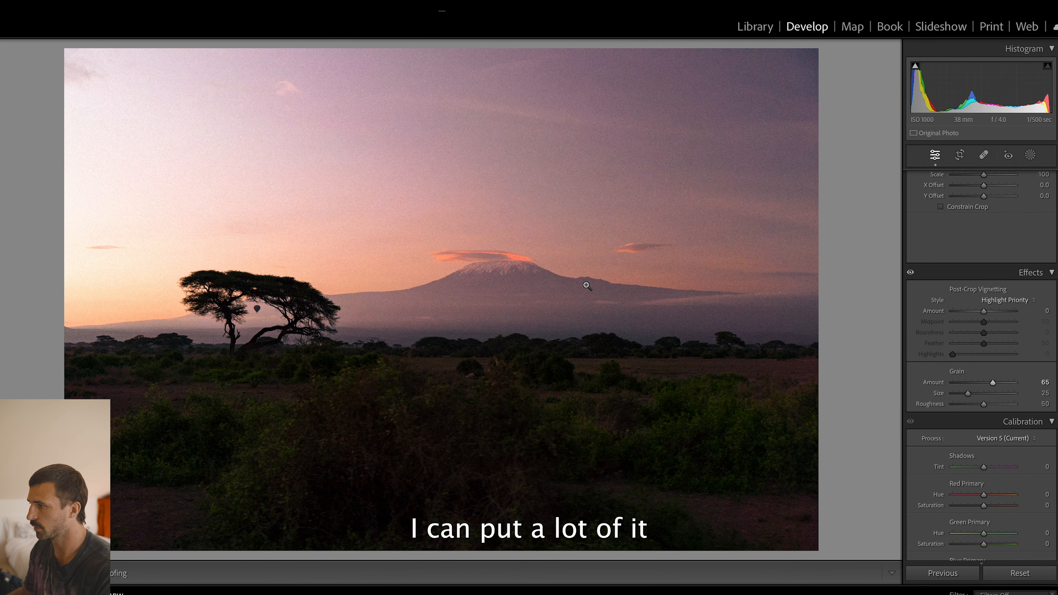
left_click(511, 277)
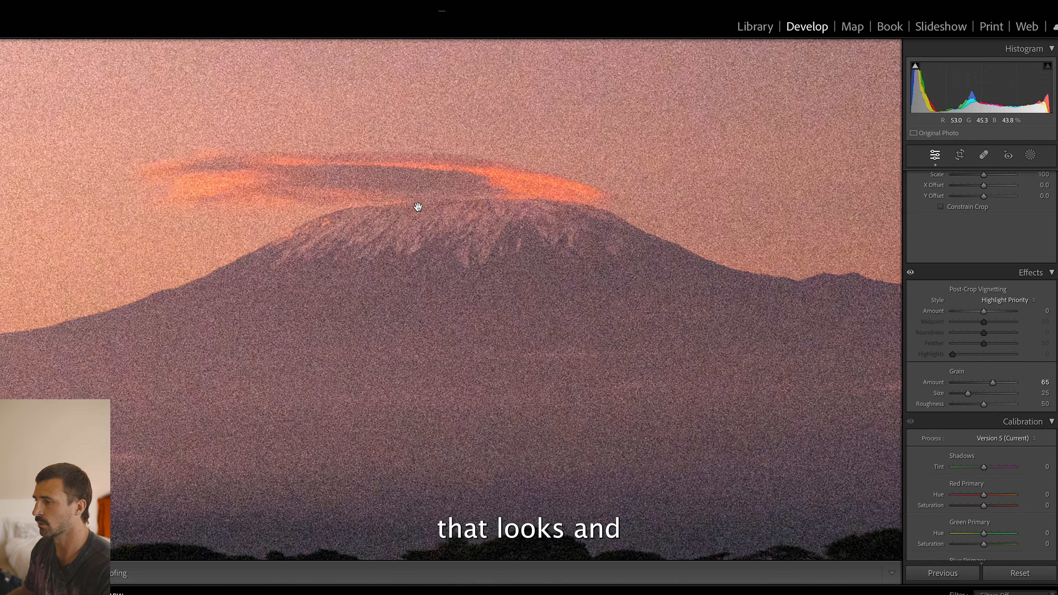
left_click_drag(992, 383, 868, 382)
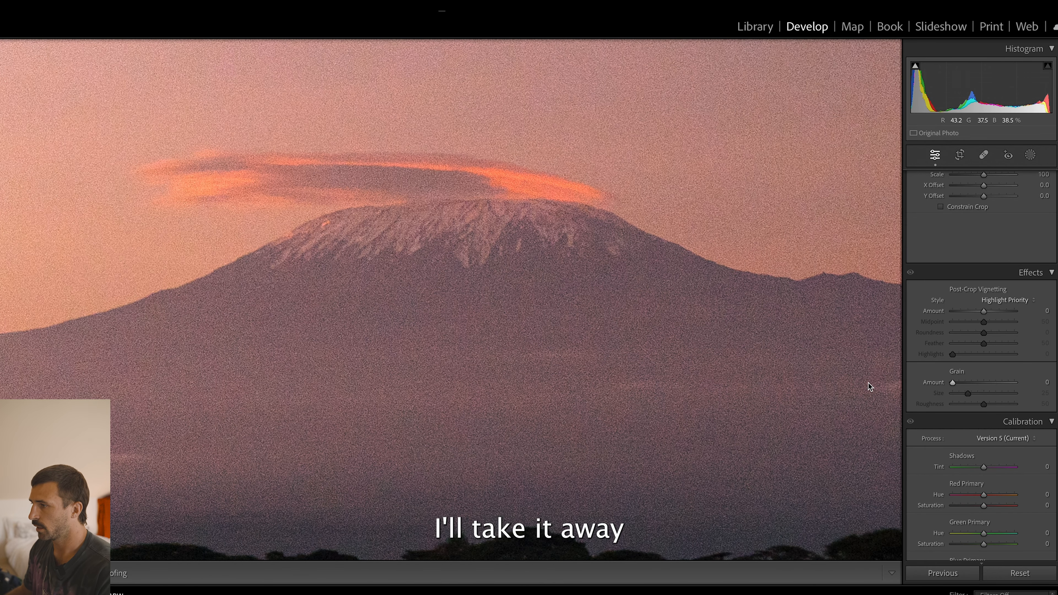
left_click_drag(954, 382, 971, 382)
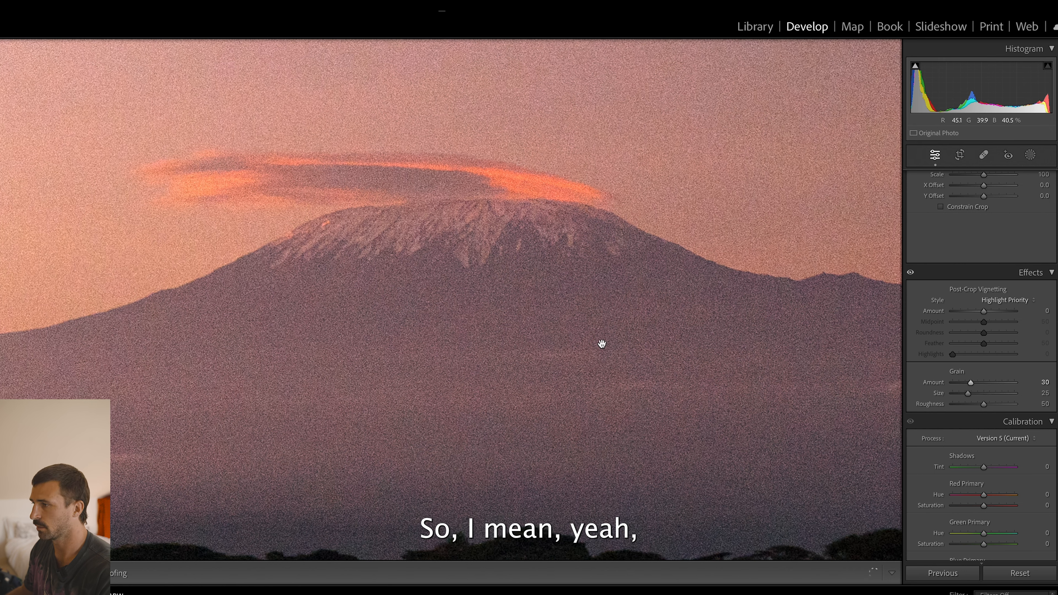
left_click(674, 353)
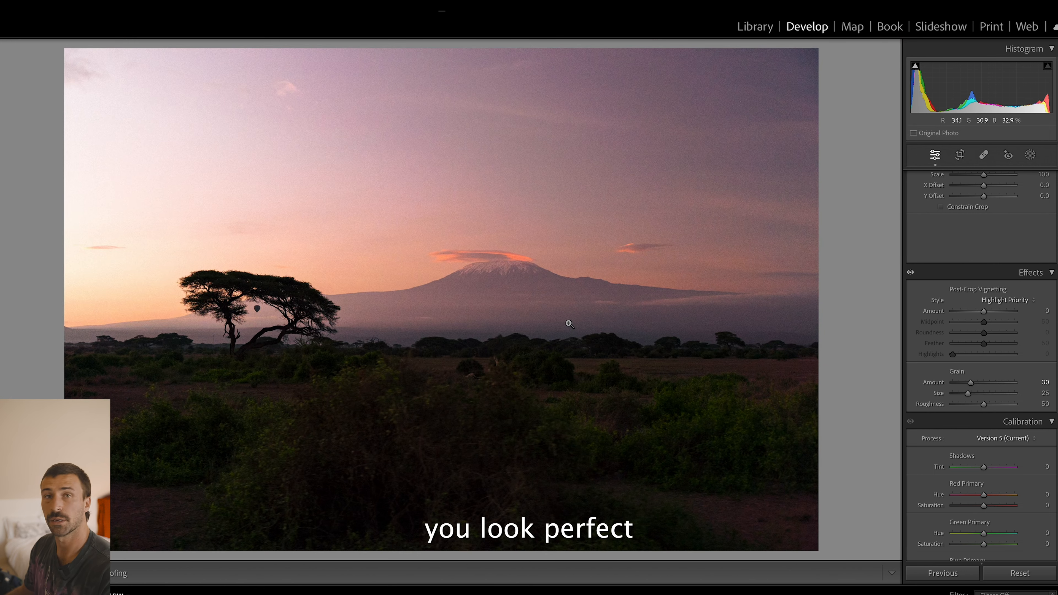
left_click(587, 329)
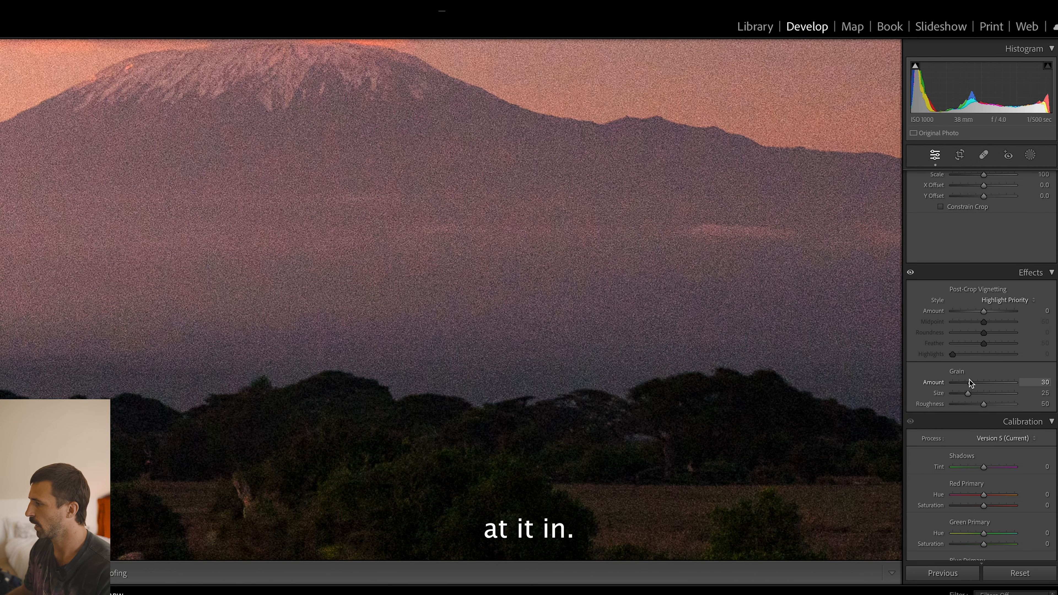
scroll(975, 253, "up", 10)
left_click(329, 278)
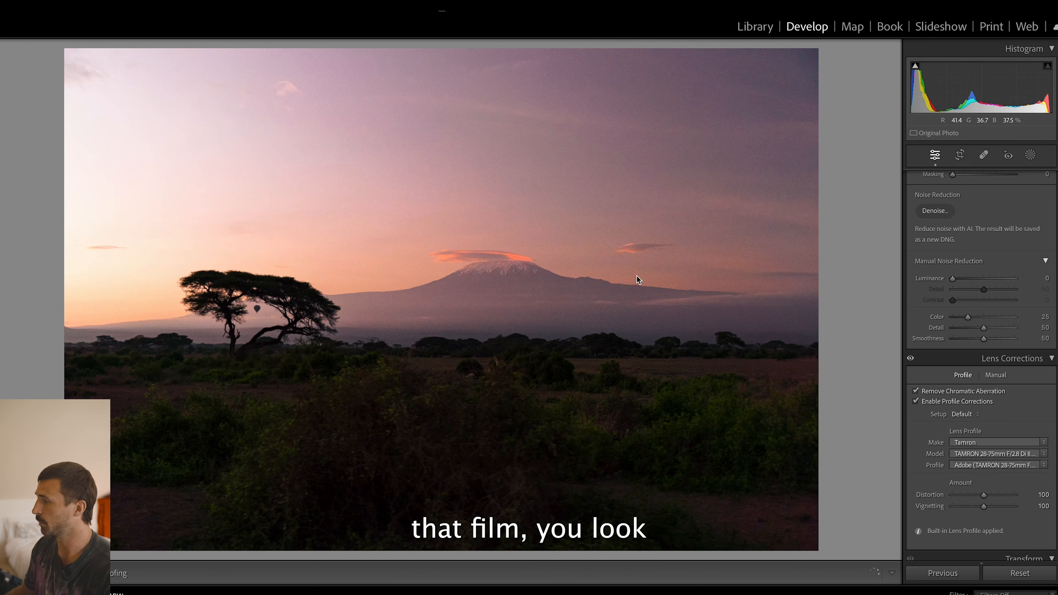
- Run AI Denoise on the photo at amount 30 with a stack created, comparing the preview with and without the enhancement
scroll(965, 300, "up", 5)
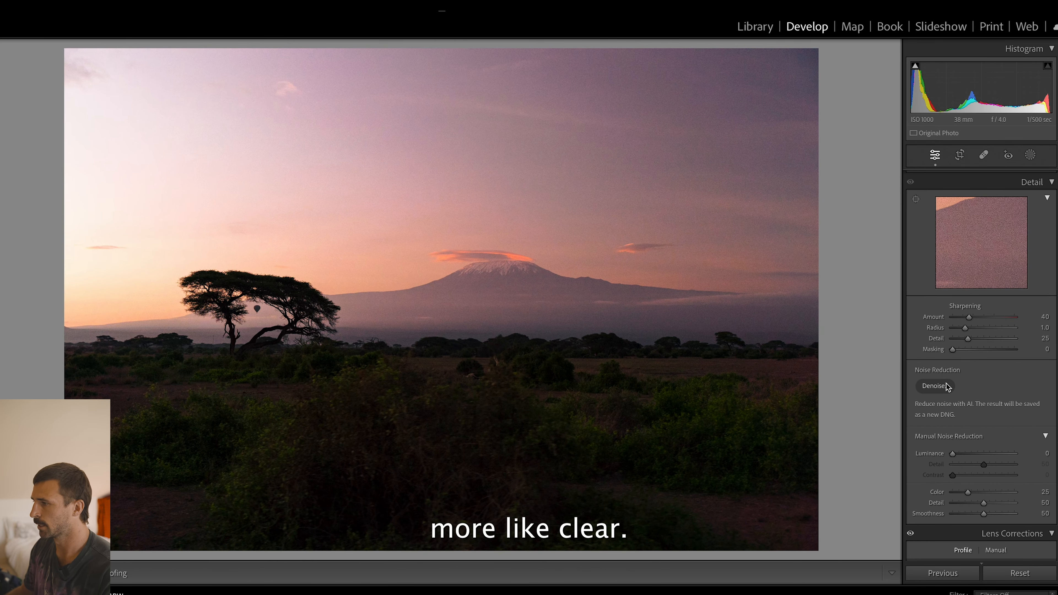
left_click(514, 292)
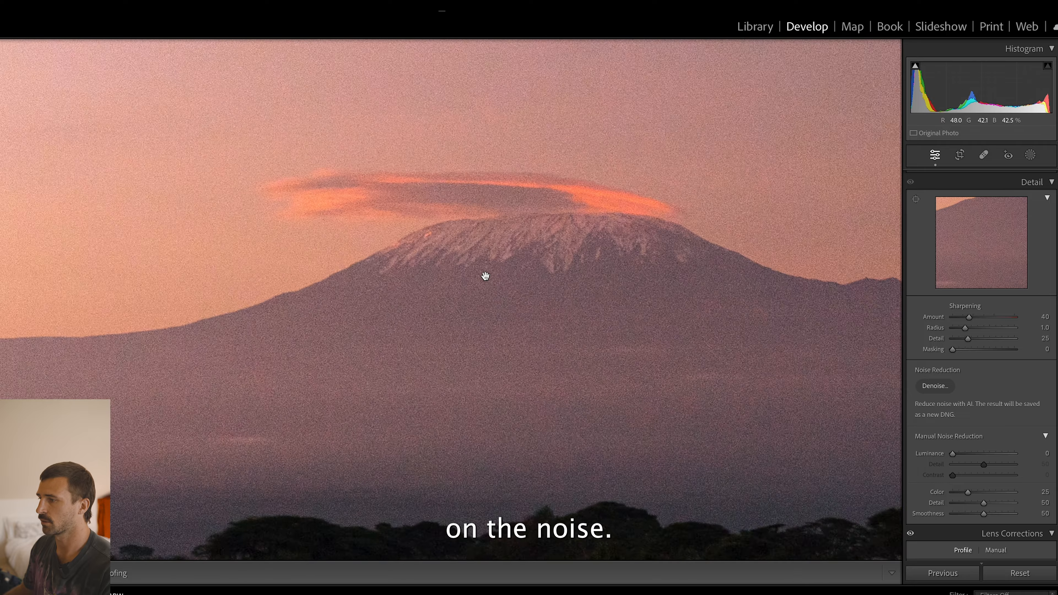
left_click(934, 385)
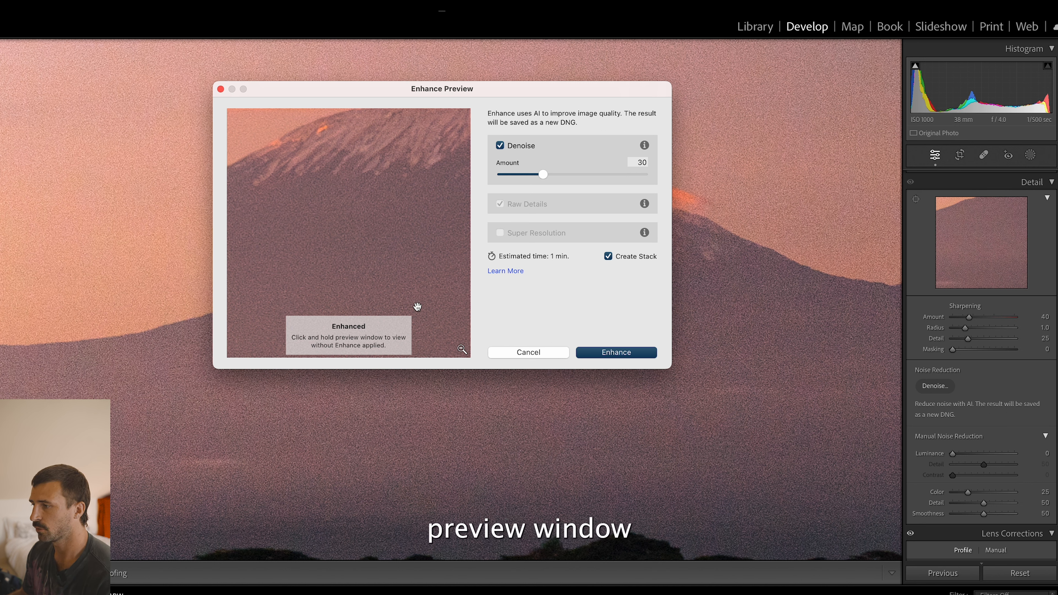
left_click_drag(426, 265, 426, 267)
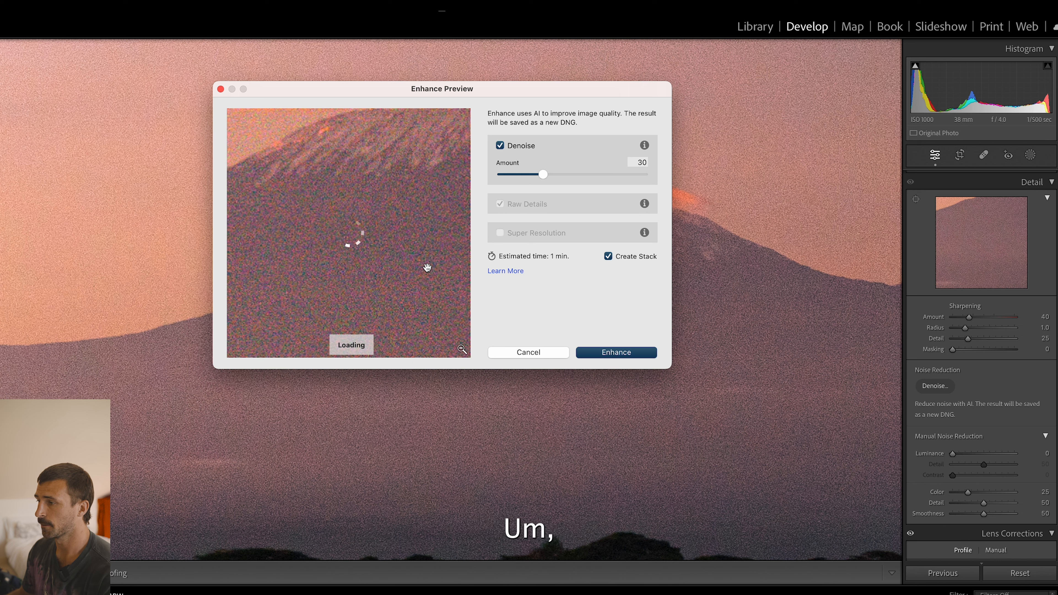
left_click_drag(372, 282, 372, 281)
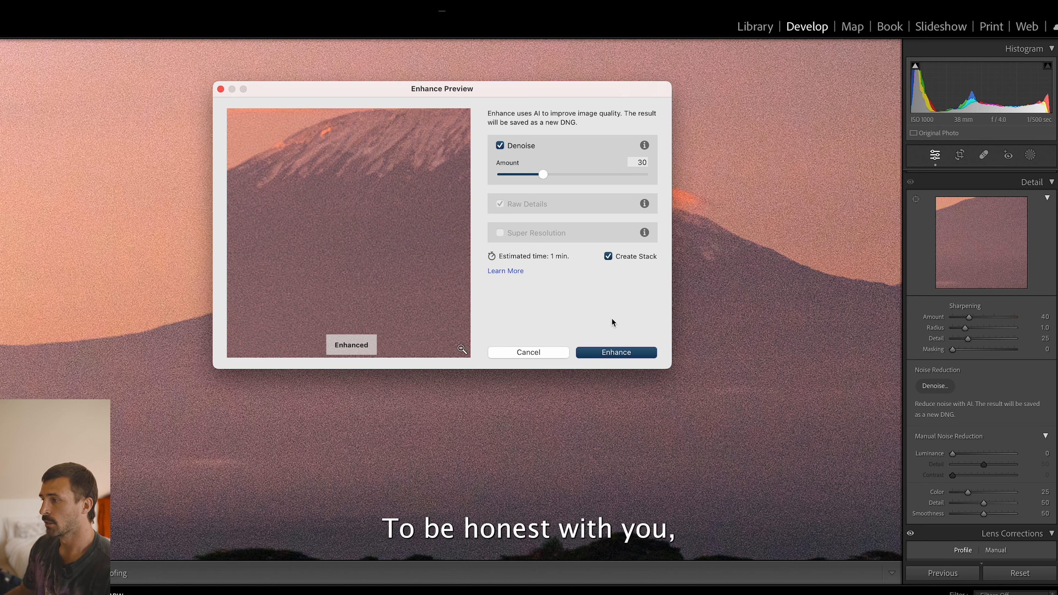
left_click(608, 353)
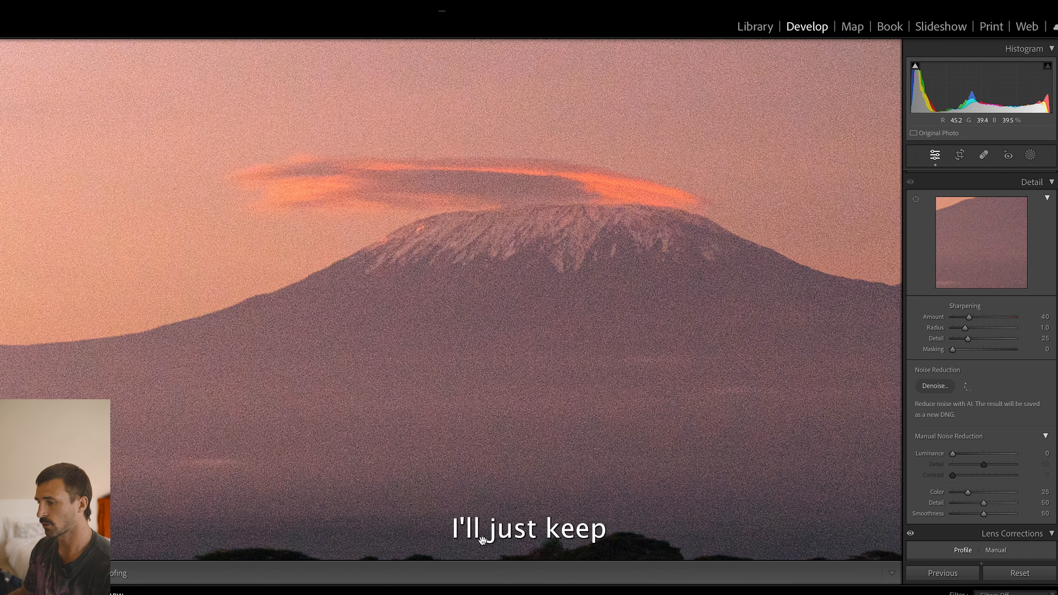
- Inspect the denoised photo up close around the mountain summit and as a whole image
left_click(392, 262)
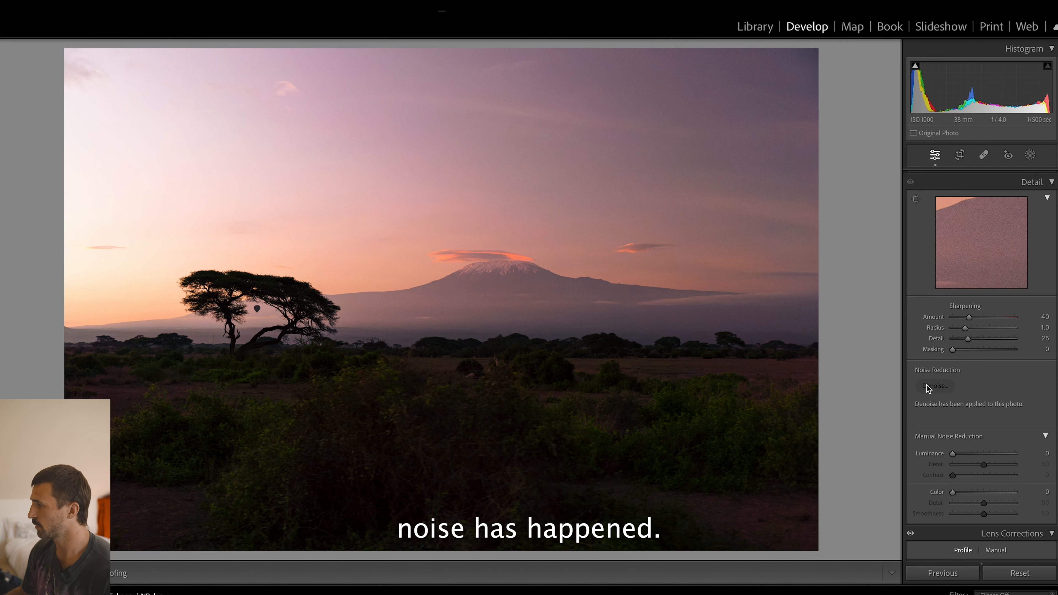
left_click(484, 289)
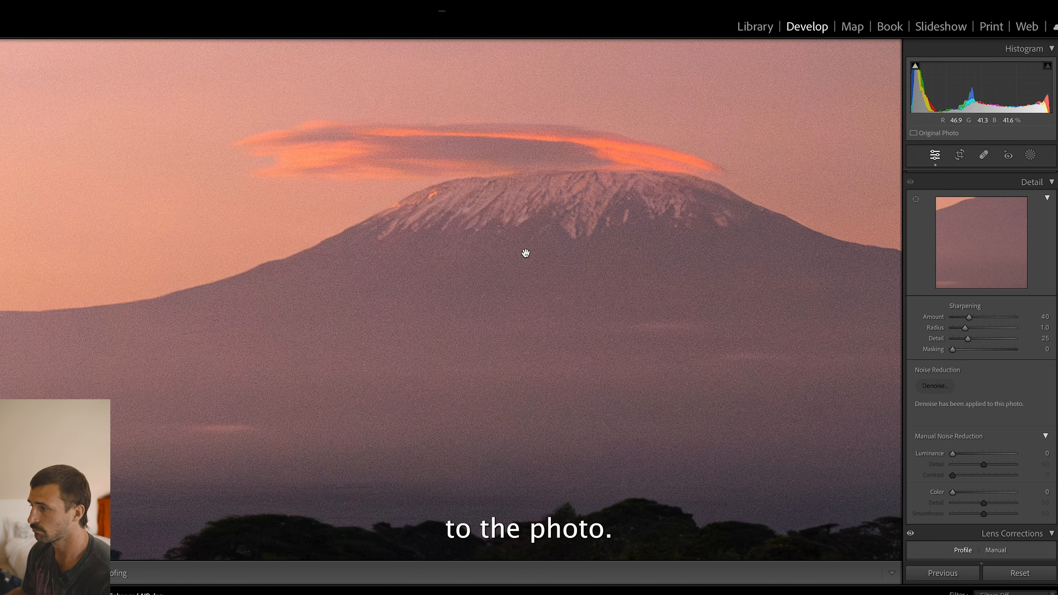
left_click_drag(602, 229, 547, 248)
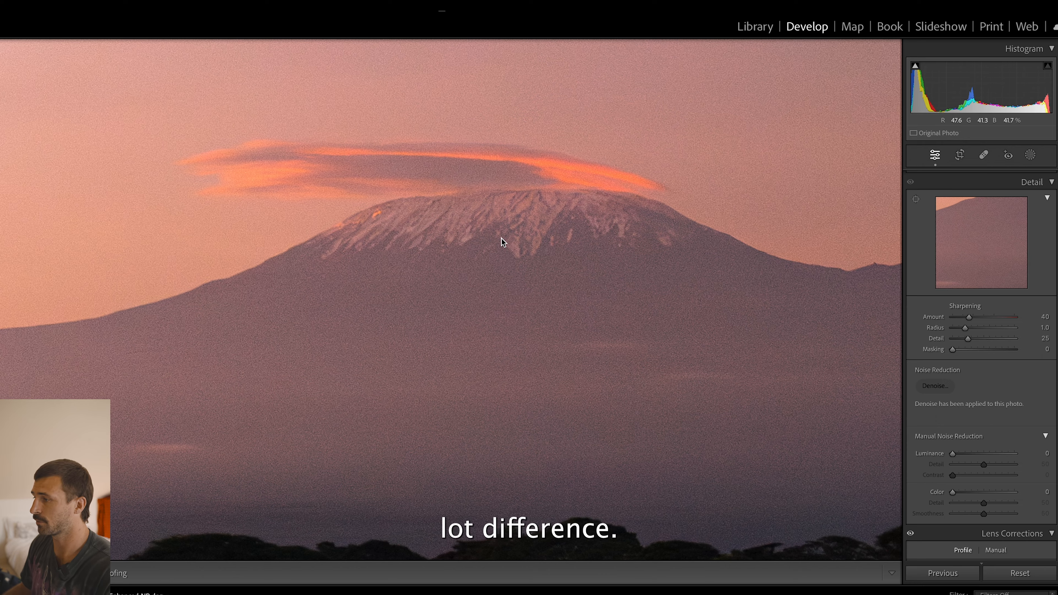
left_click(525, 237)
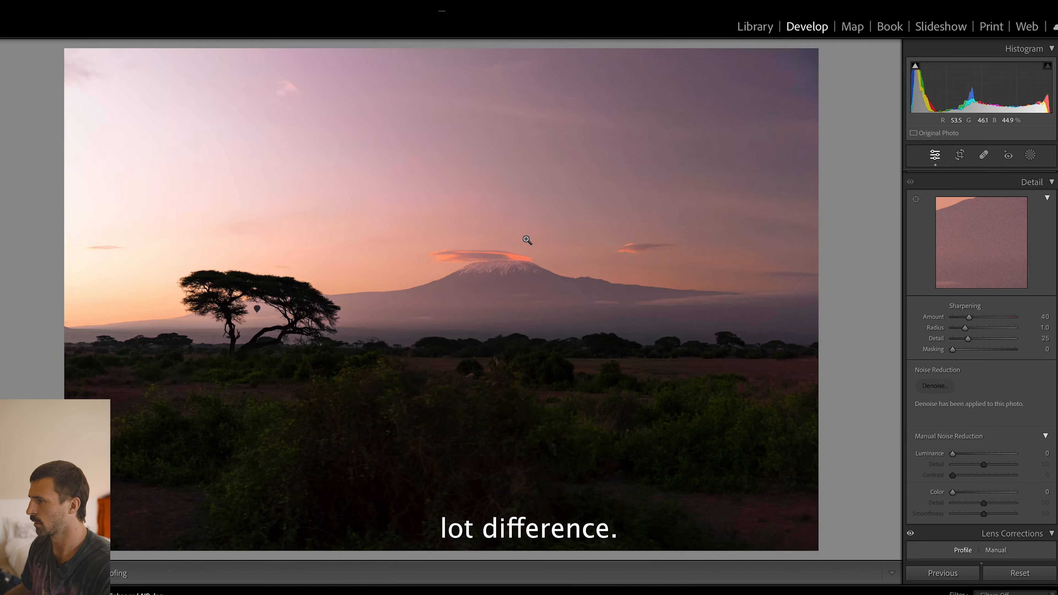
left_click(497, 268)
left_click(498, 267)
scroll(999, 445, "up", 3)
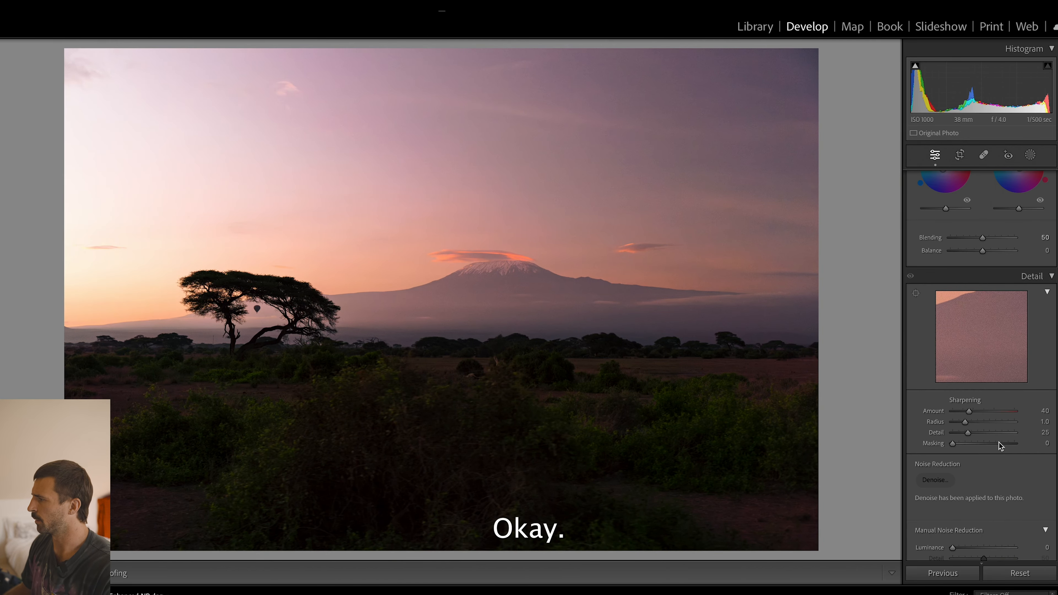
scroll(999, 444, "up", 10)
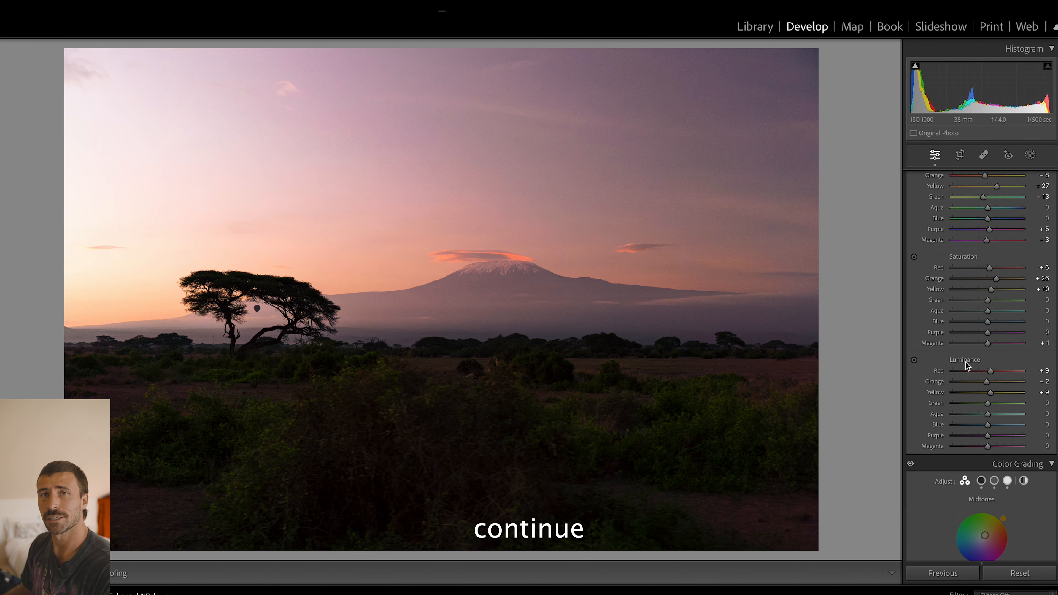
scroll(965, 362, "up", 10)
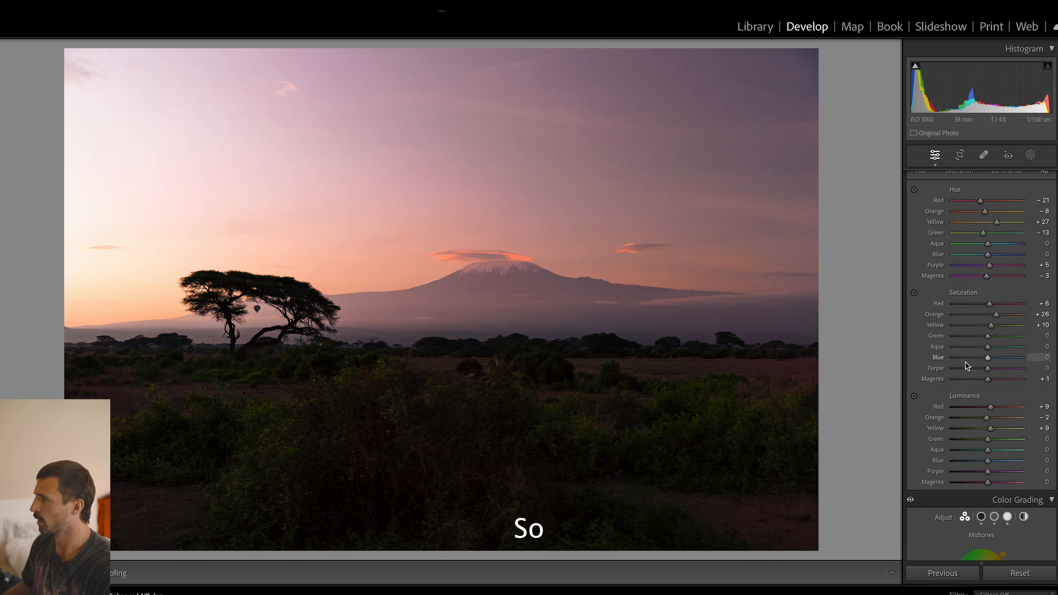
- Review the Basic, noise reduction, Lens Corrections, Effects and Calibration settings of the denoised photo
scroll(965, 362, "up", 6)
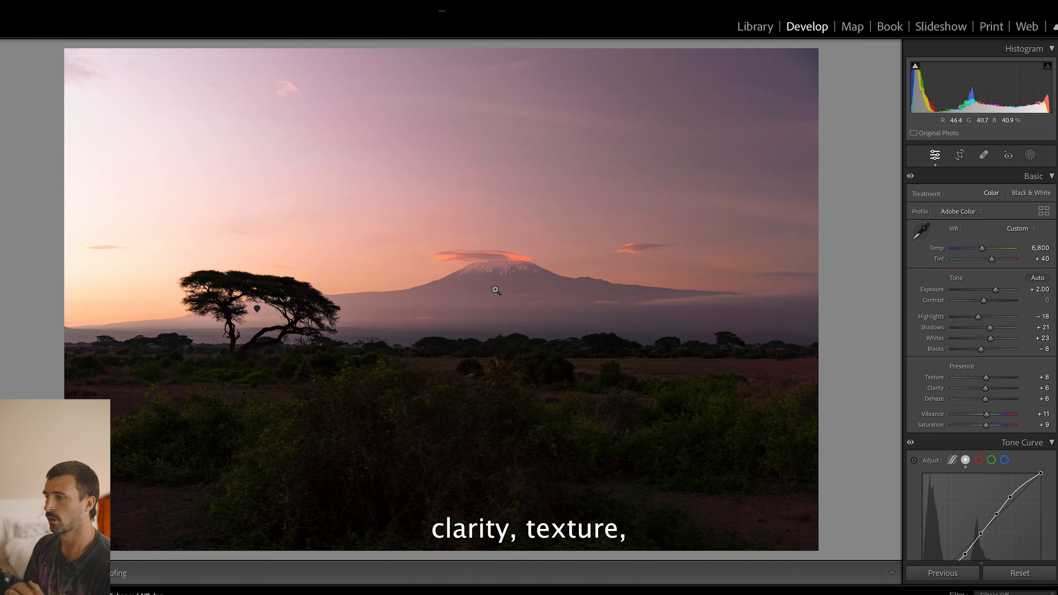
scroll(951, 382, "down", 10)
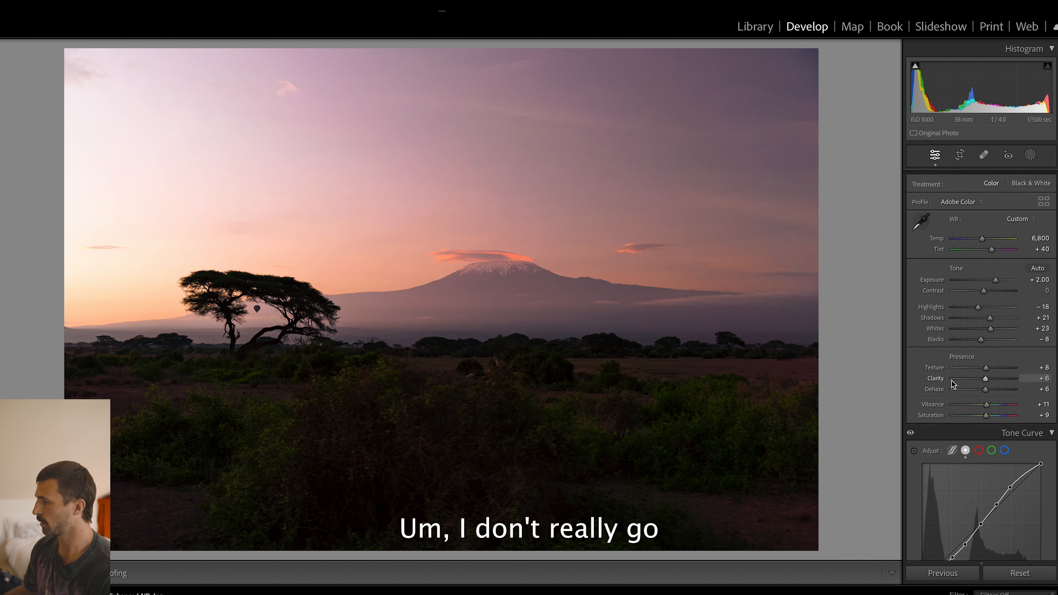
scroll(951, 381, "down", 15)
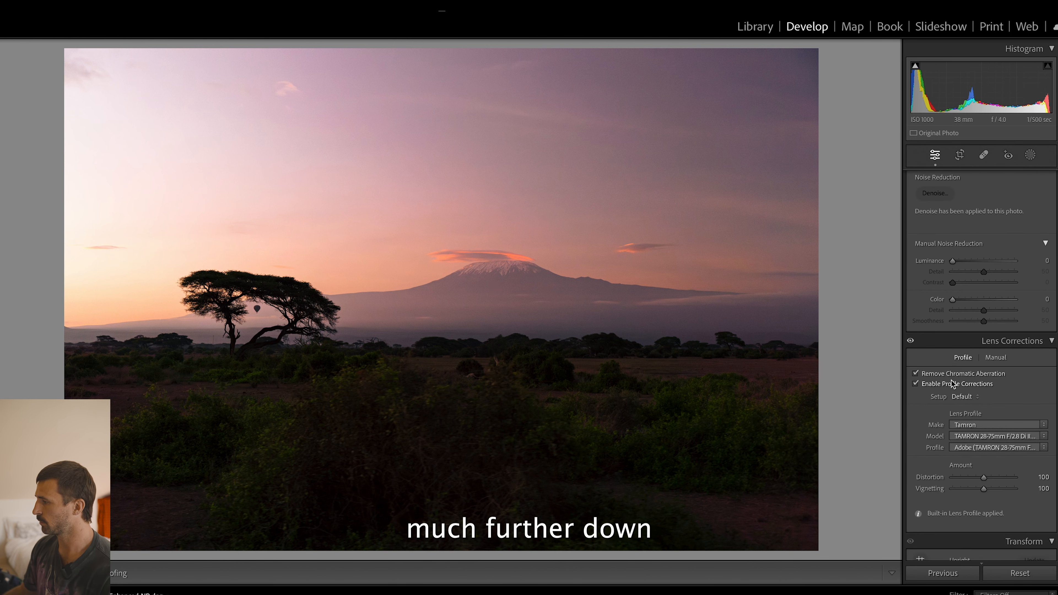
scroll(990, 395, "down", 6)
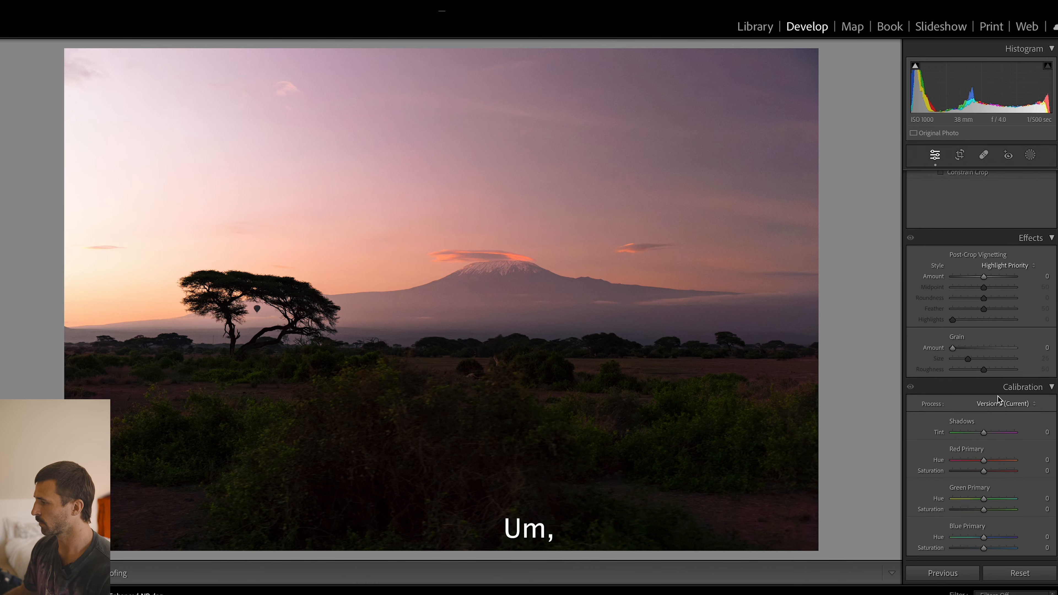
scroll(998, 399, "up", 20)
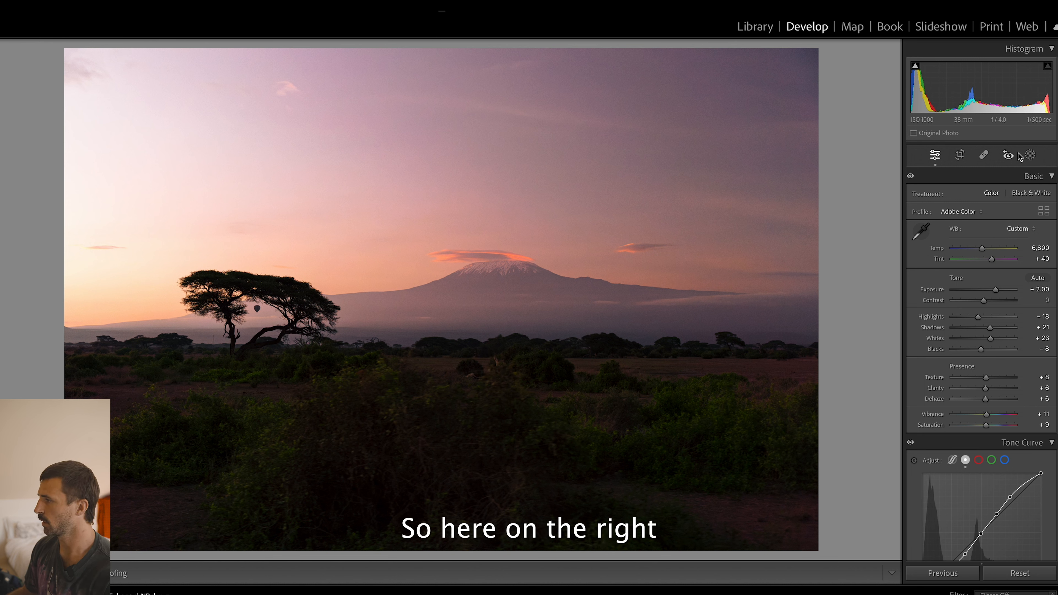
- Try a brush mask with a size of 17 painted over the mountain and the sky above it
left_click(1030, 155)
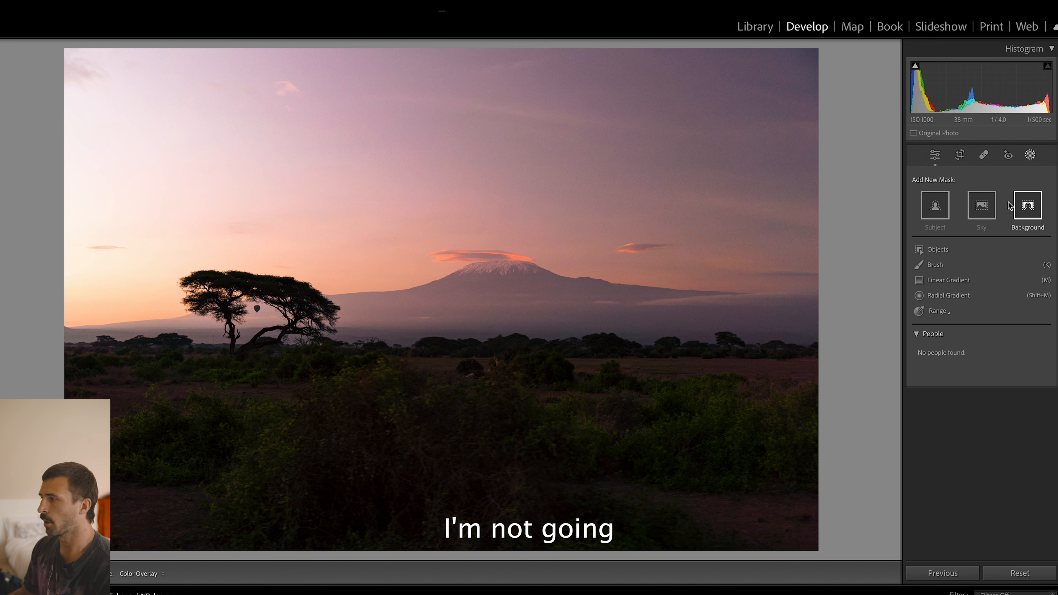
left_click(935, 265)
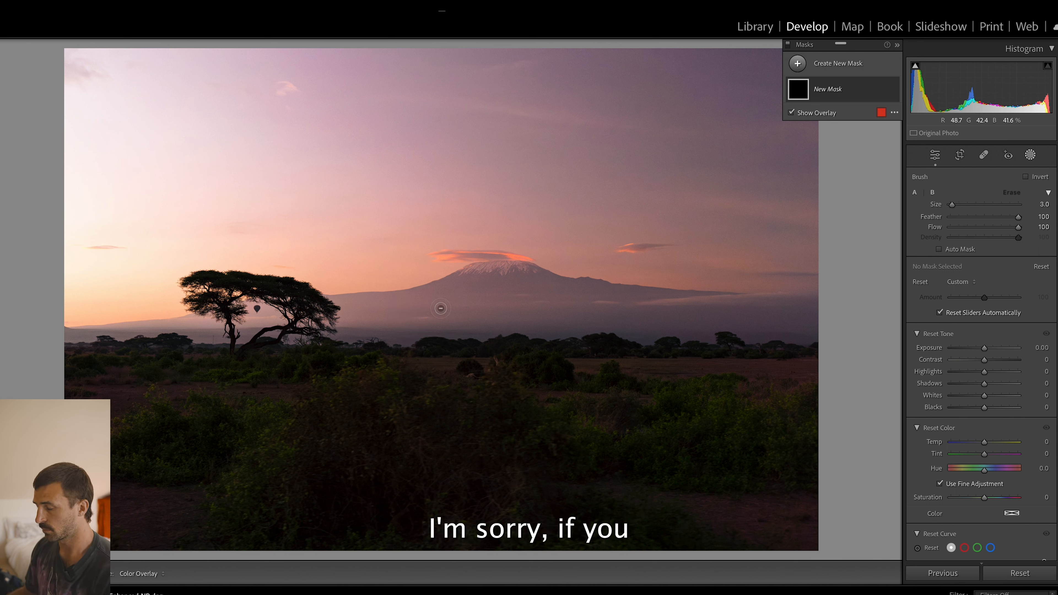
key("alt")
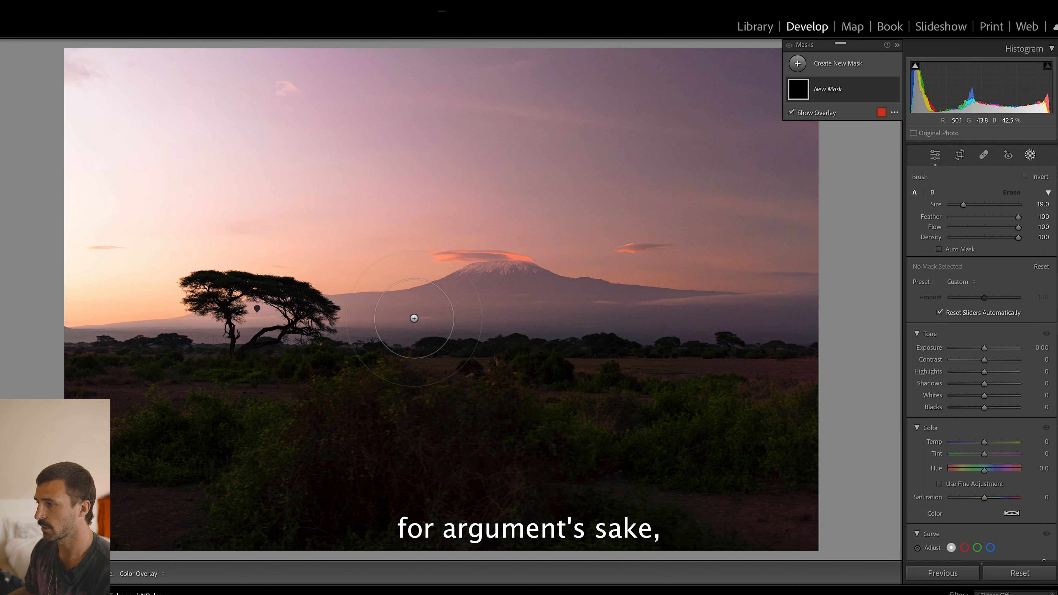
scroll(414, 318, "up", 5)
scroll(413, 319, "down", 7)
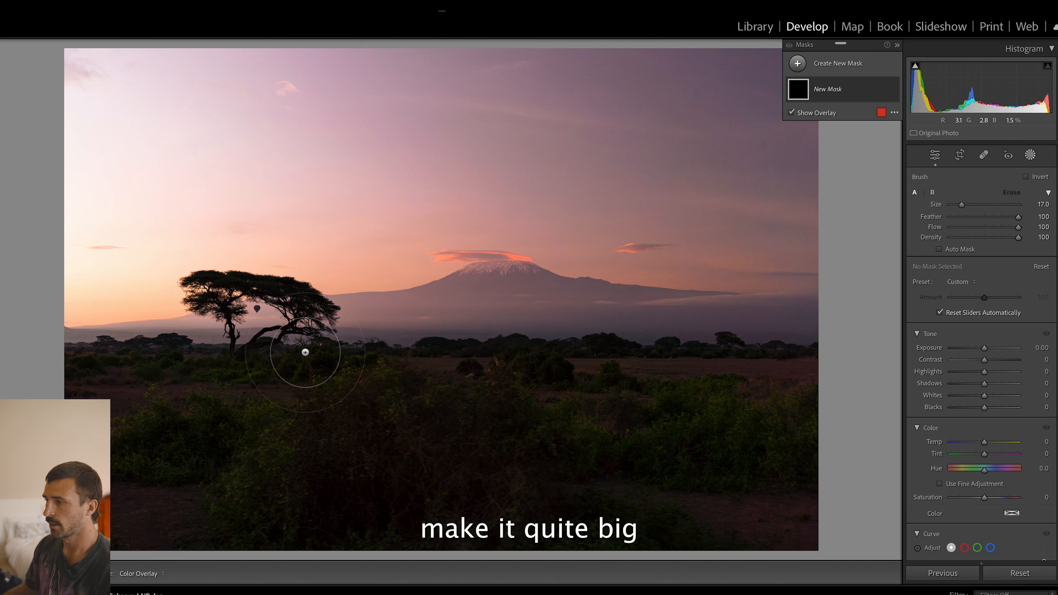
mouse_move(422, 184)
left_mouse_down()
mouse_move(378, 184)
mouse_move(514, 248)
mouse_move(458, 300)
mouse_move(583, 217)
left_mouse_up()
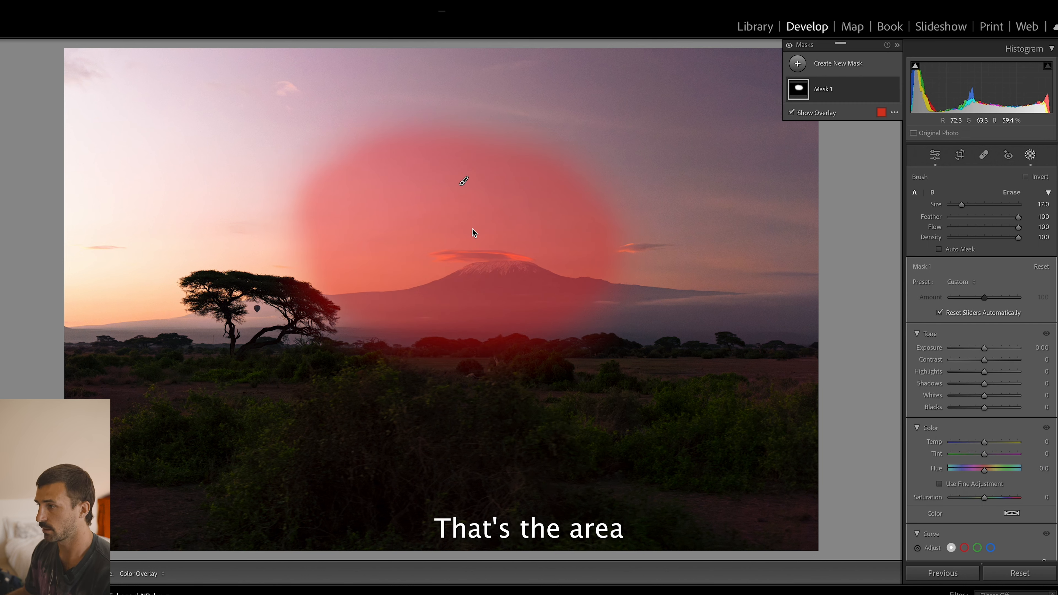
- Erase strips from the trial brush mask around the summit and delete the brush
key("alt")
scroll(583, 211, "up", 5)
mouse_move(576, 196)
left_mouse_down()
mouse_move(592, 288)
mouse_move(596, 163)
left_mouse_up()
mouse_move(592, 292)
left_mouse_down()
mouse_move(562, 135)
mouse_move(588, 229)
mouse_move(562, 135)
mouse_move(472, 320)
mouse_move(425, 231)
left_mouse_up()
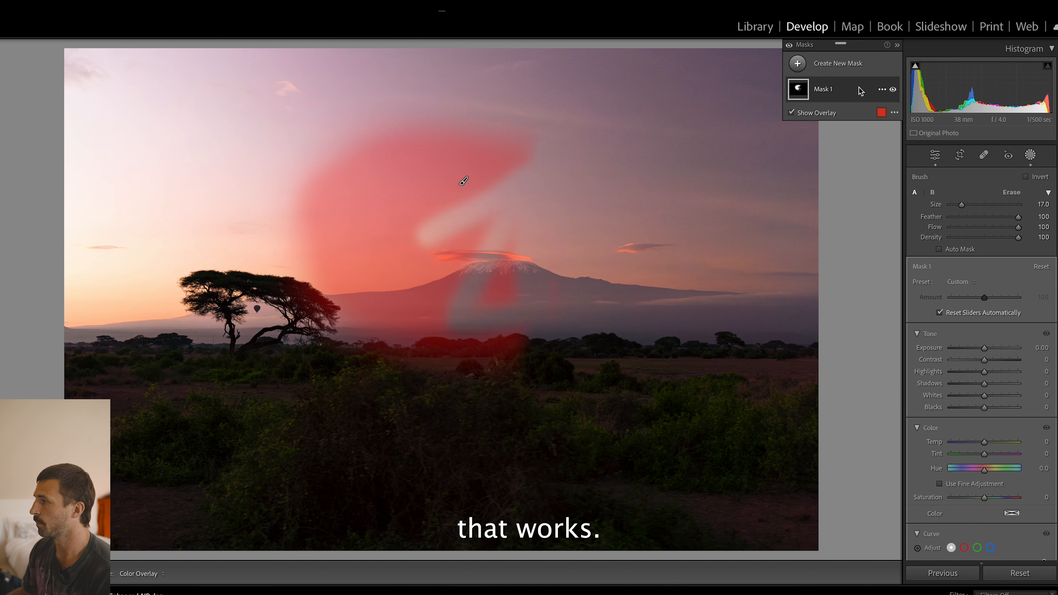
left_click(844, 91)
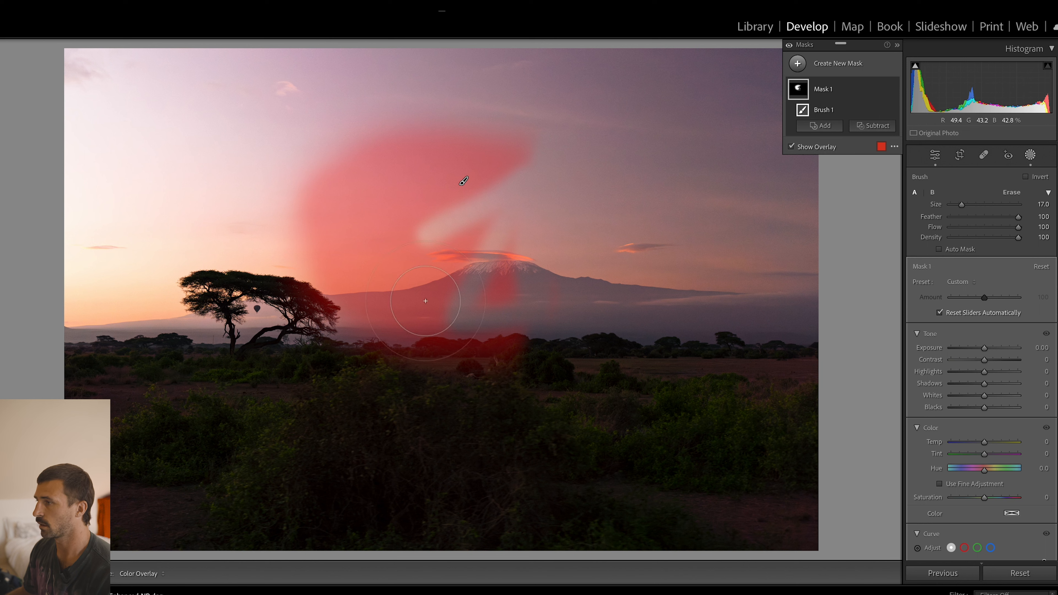
key("Delete")
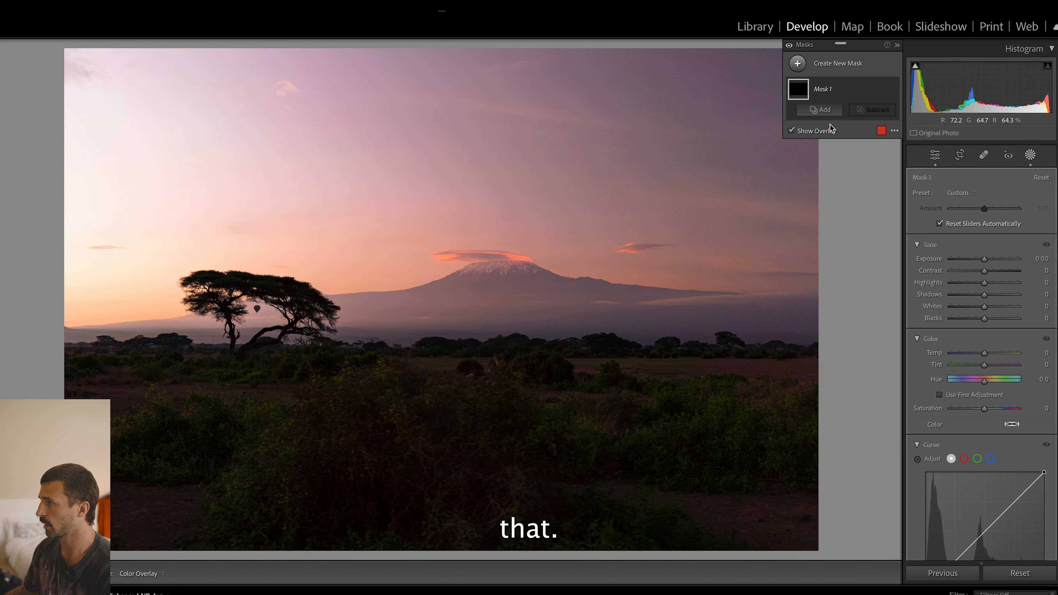
- Create a linear gradient mask that fades from the photo's left edge toward the acacia tree
left_click(1031, 157)
left_click(1031, 157)
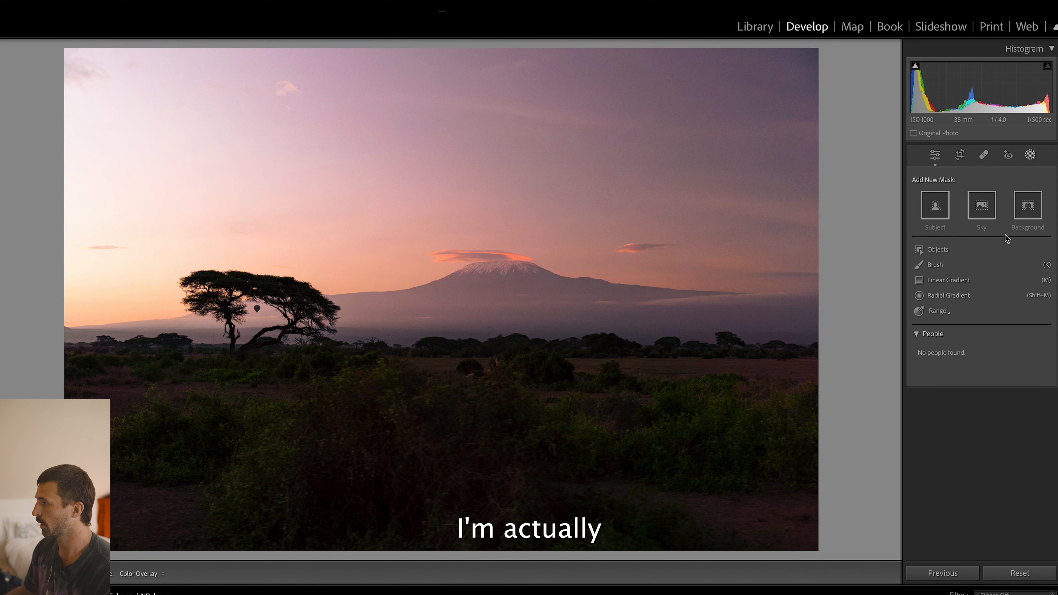
left_click(953, 280)
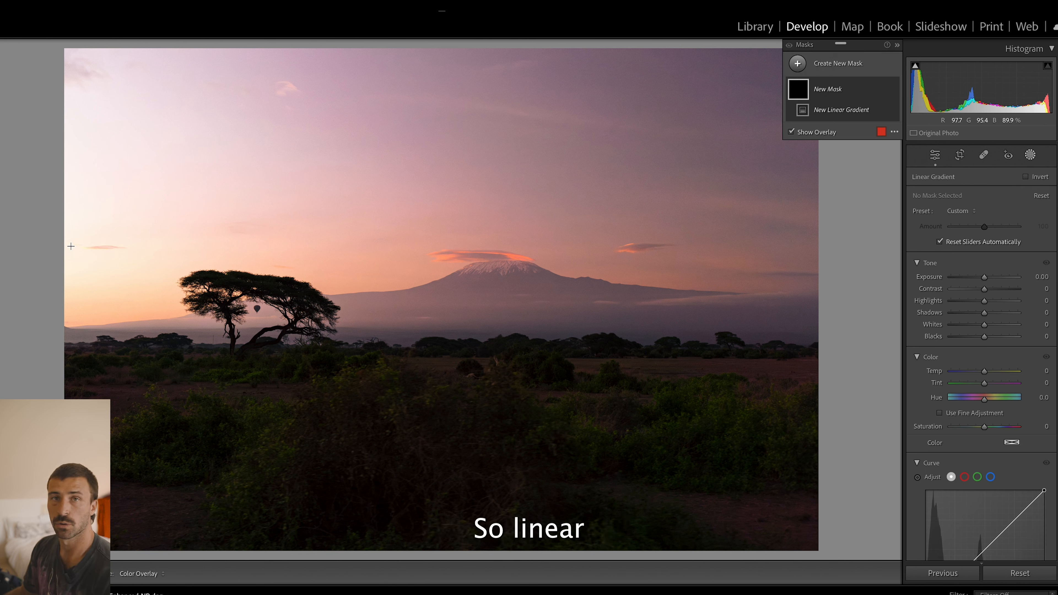
left_click_drag(68, 223, 328, 263)
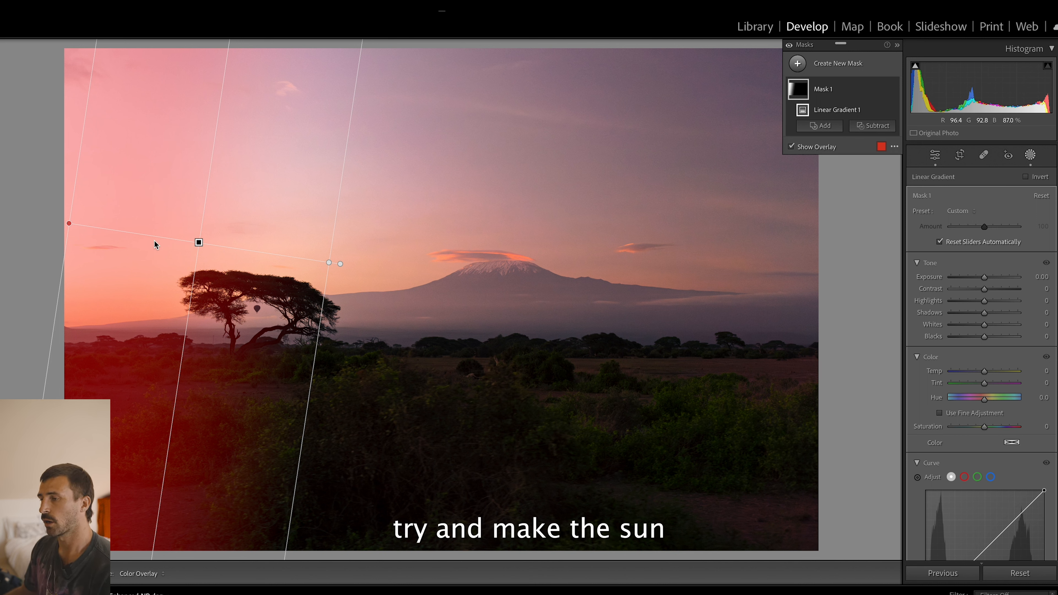
left_click_drag(198, 242, 165, 229)
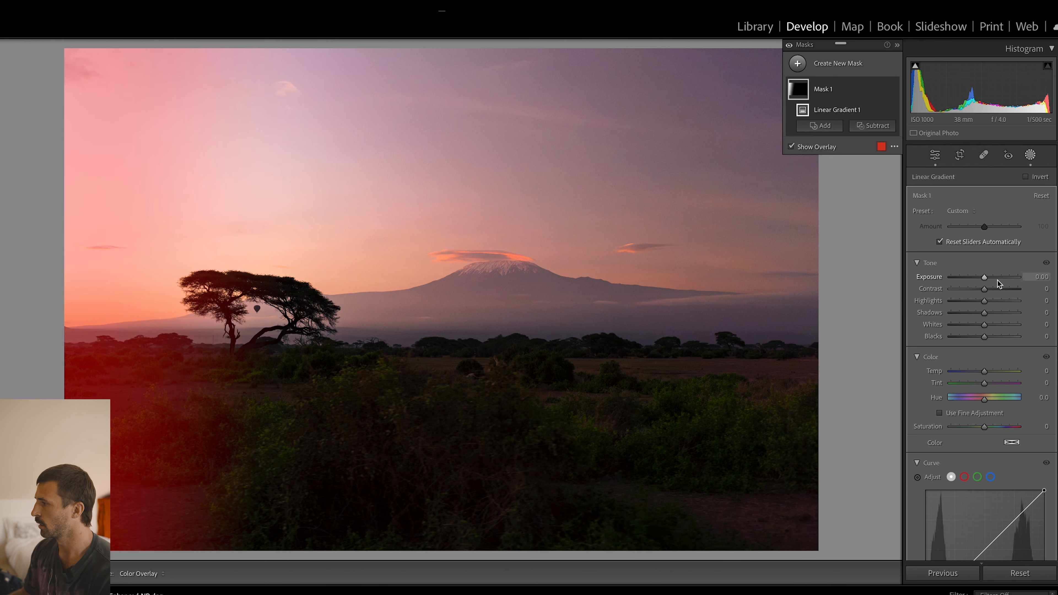
- Set the left gradient's exposure to 0.20, temperature to 10 and saturation to 7, and widen its fade toward the mountain
left_click_drag(984, 279, 986, 280)
left_click_drag(984, 371, 987, 372)
left_click_drag(983, 427, 987, 430)
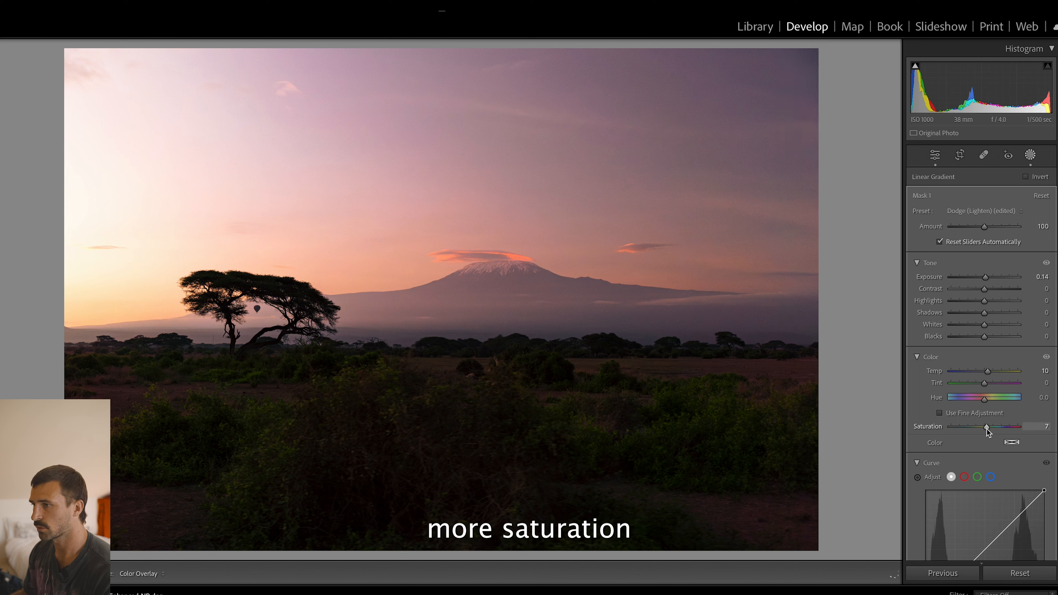
left_click_drag(984, 278, 984, 281)
left_click_drag(299, 247, 427, 246)
left_click_drag(242, 238, 222, 232)
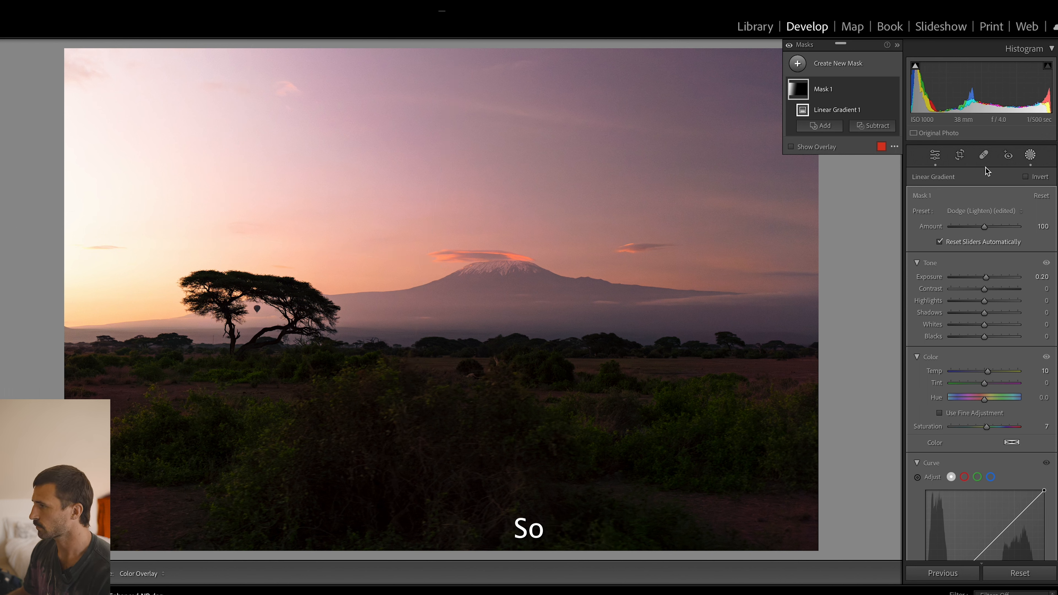
- Add a second linear gradient rising diagonally from the photo's lower left corner and set its exposure to -0.92
left_click(797, 63)
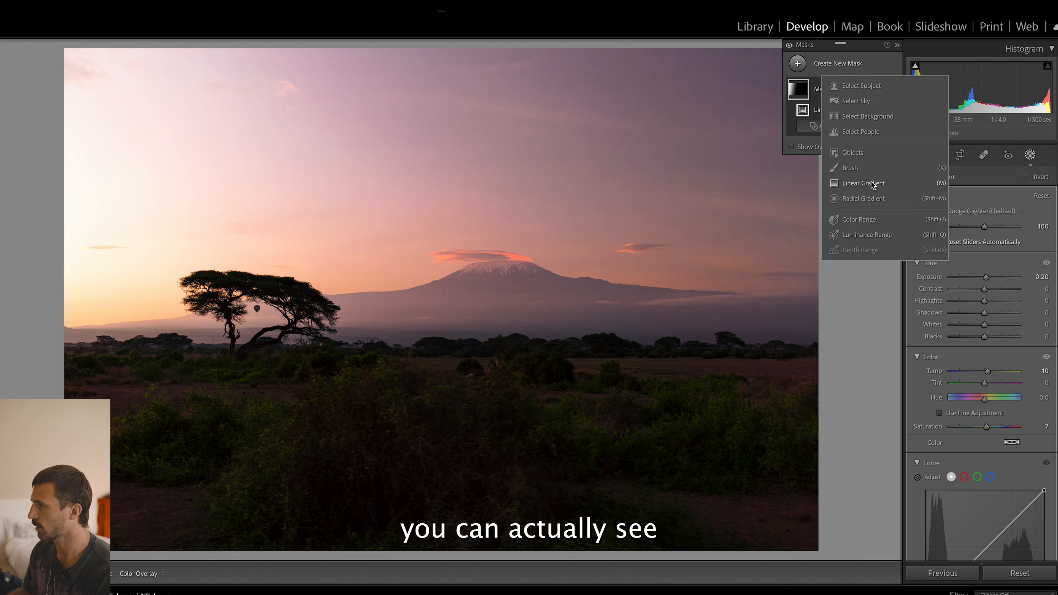
left_click(844, 59)
key("m")
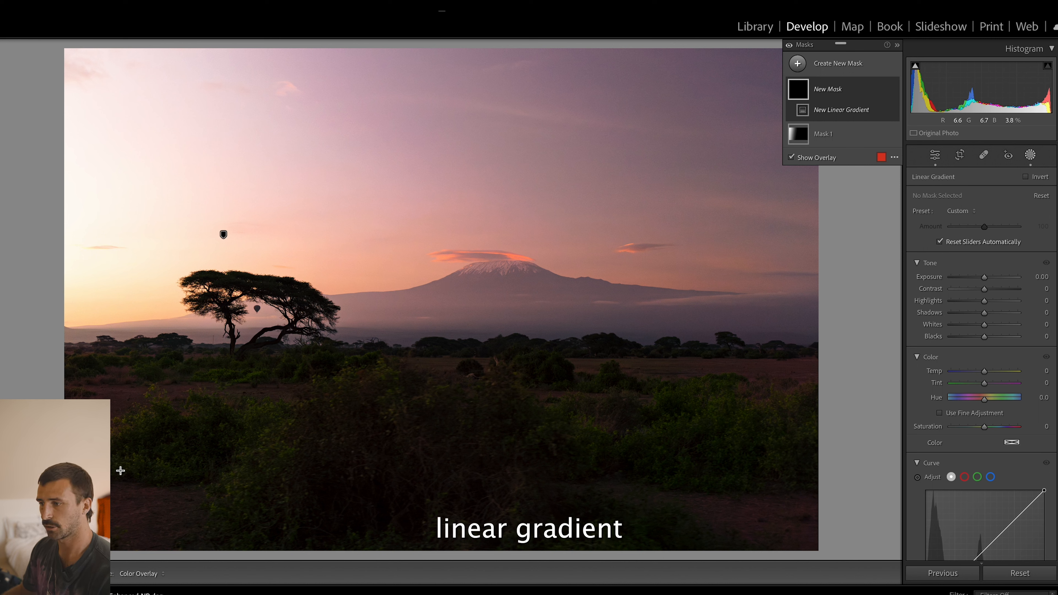
left_click_drag(78, 527, 300, 310)
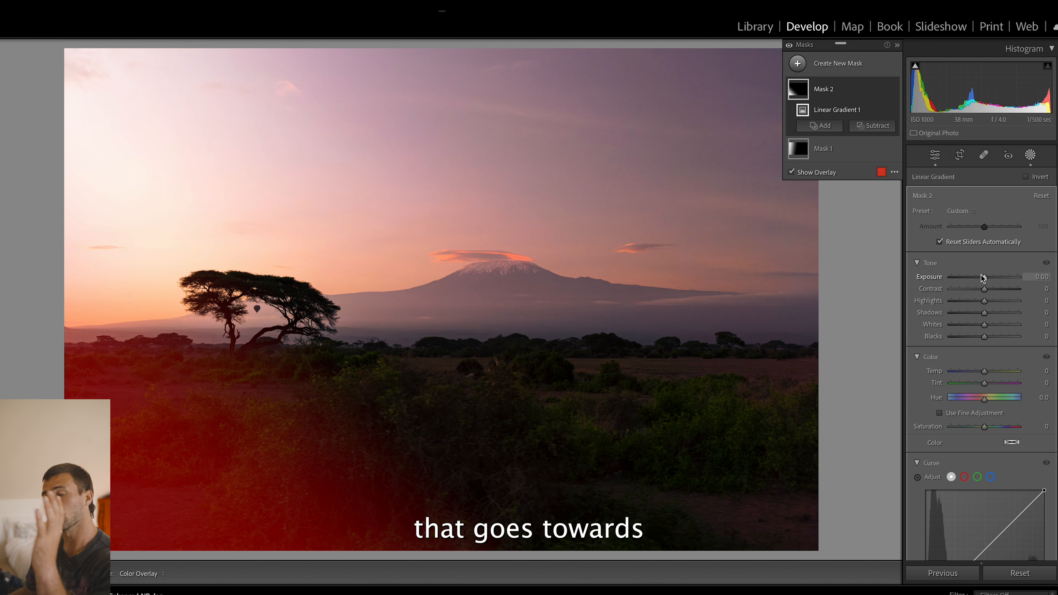
left_click_drag(984, 277, 976, 277)
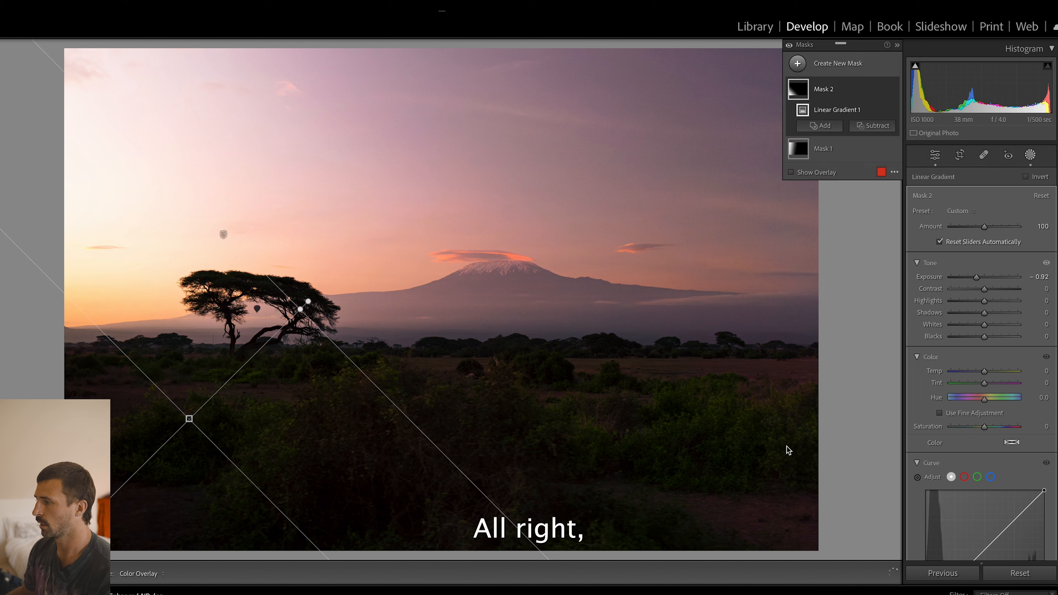
- Add a third linear gradient rising diagonally from the photo's lower right corner and set its exposure to -0.66
key("m")
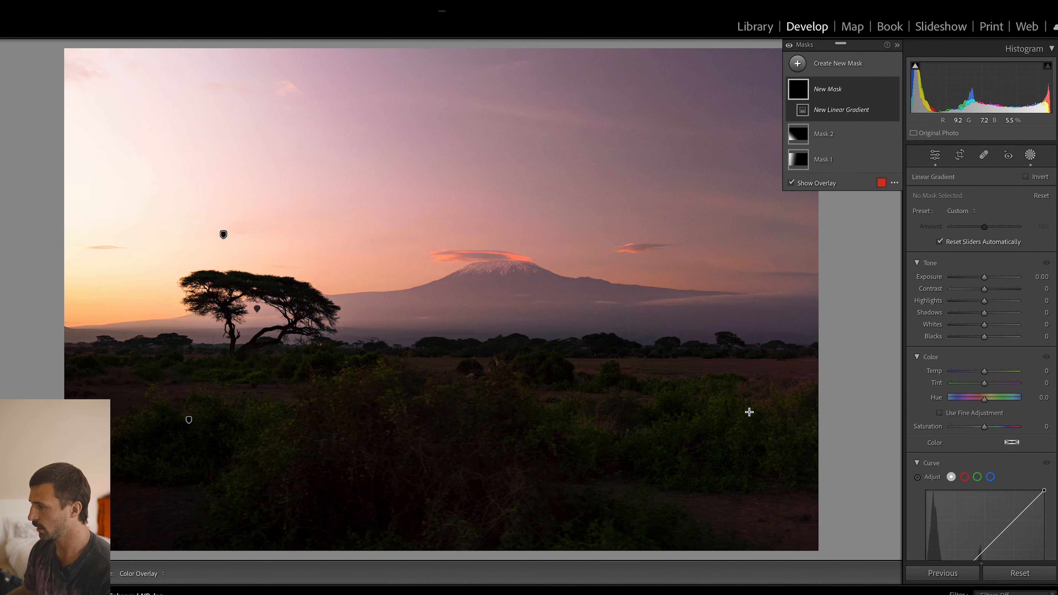
left_click_drag(783, 518, 602, 296)
left_click_drag(984, 277, 979, 277)
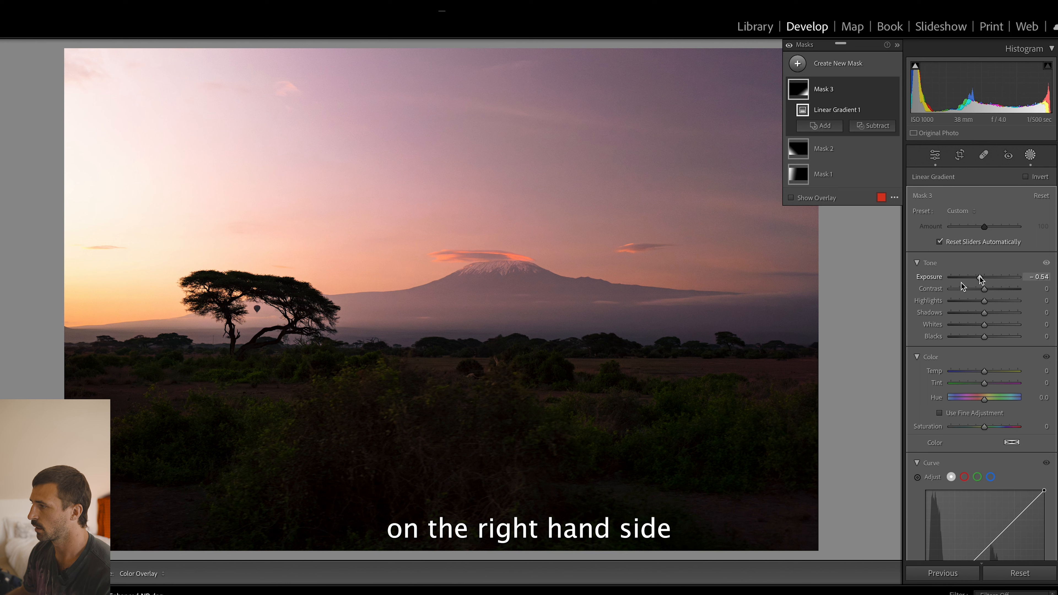
left_click_drag(702, 400, 692, 422)
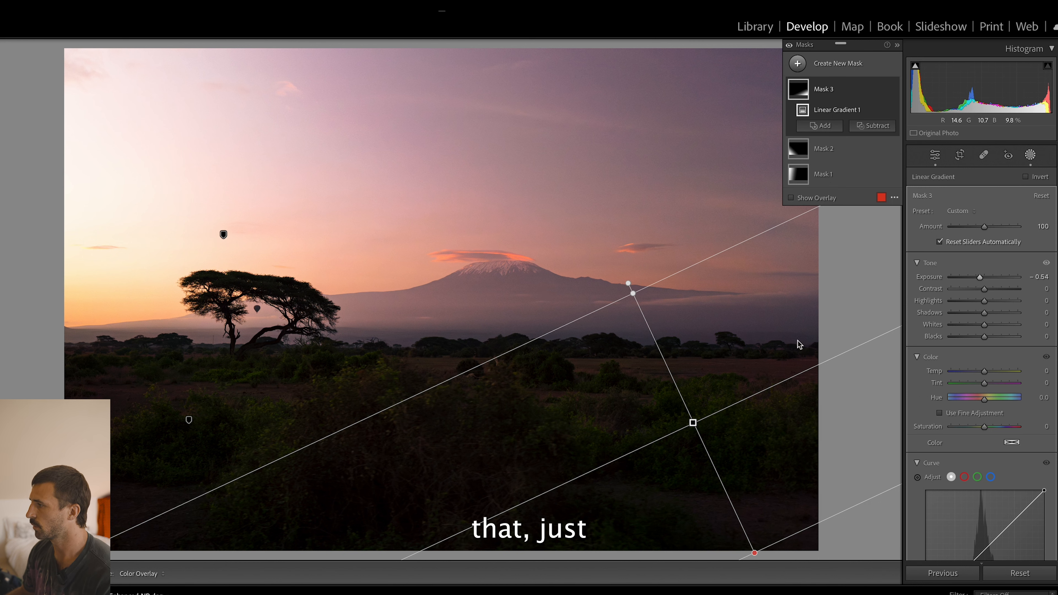
left_click_drag(979, 277, 980, 278)
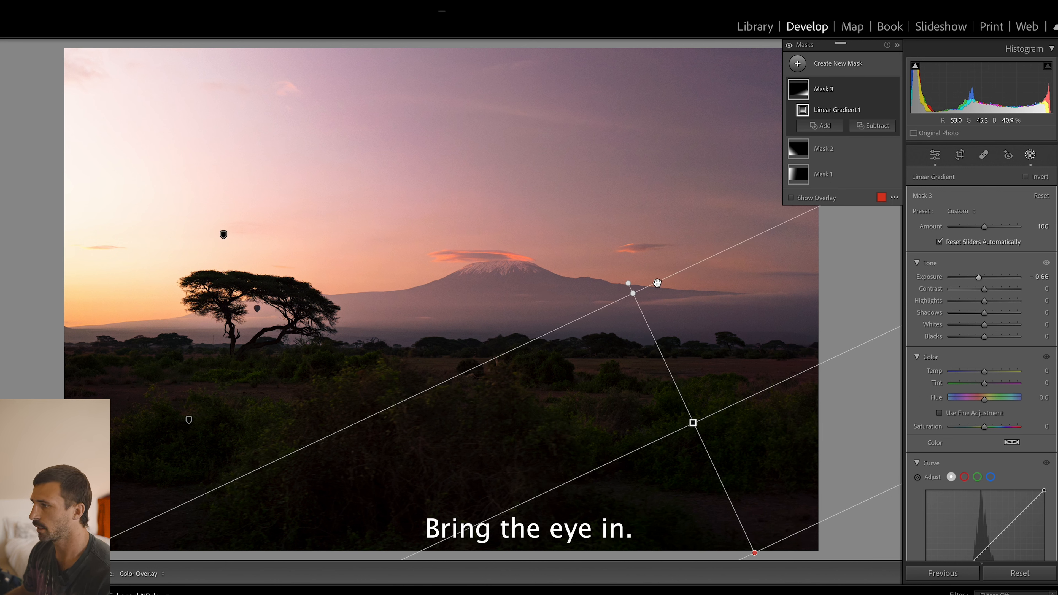
- Create a new brush mask and paint it over the mountain's summit and the slopes below
left_click(1030, 155)
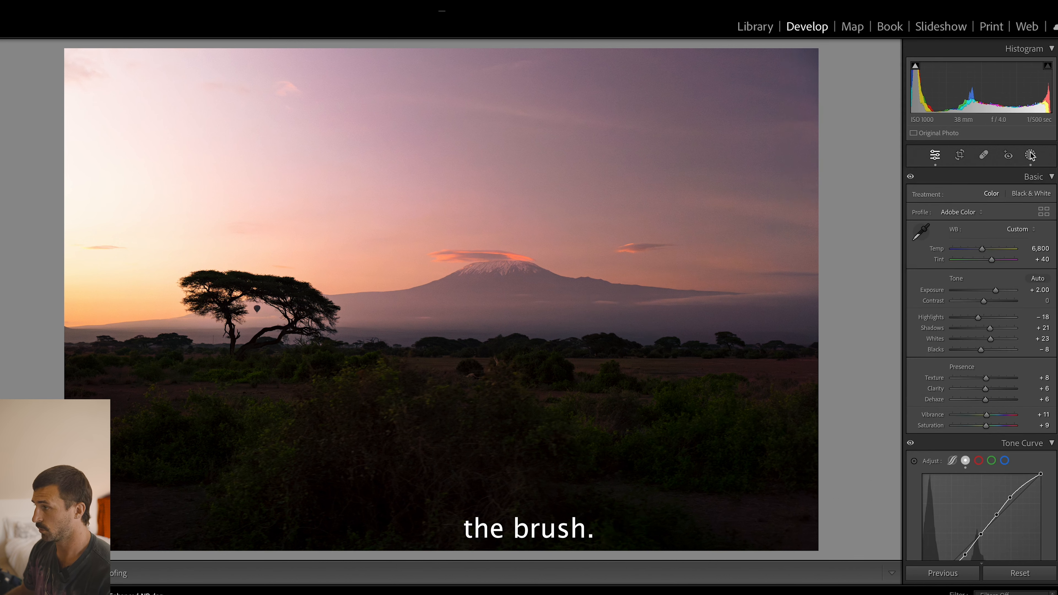
left_click(1030, 155)
left_click(829, 64)
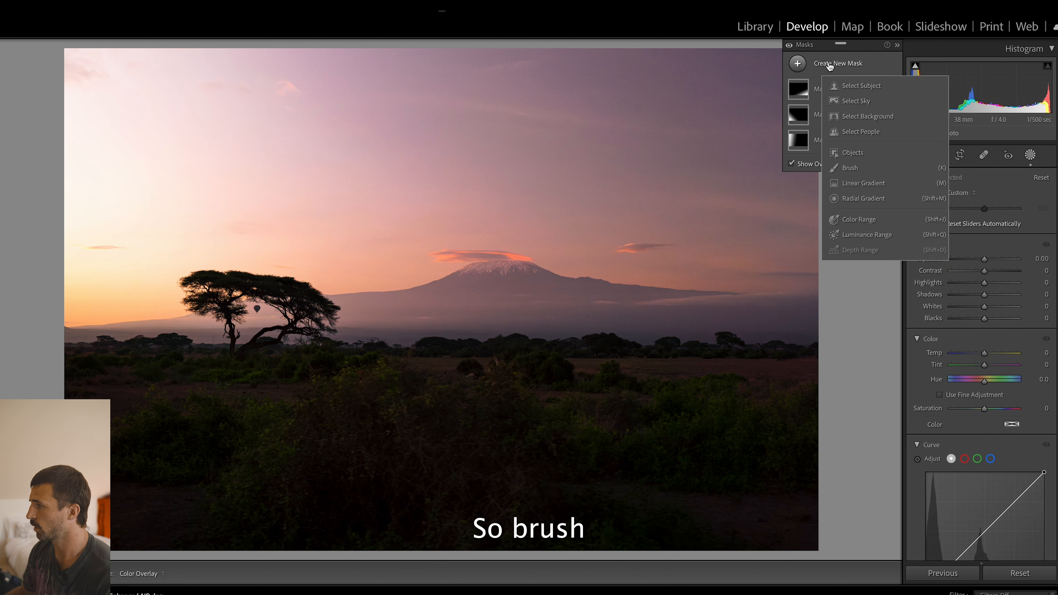
left_click(875, 169)
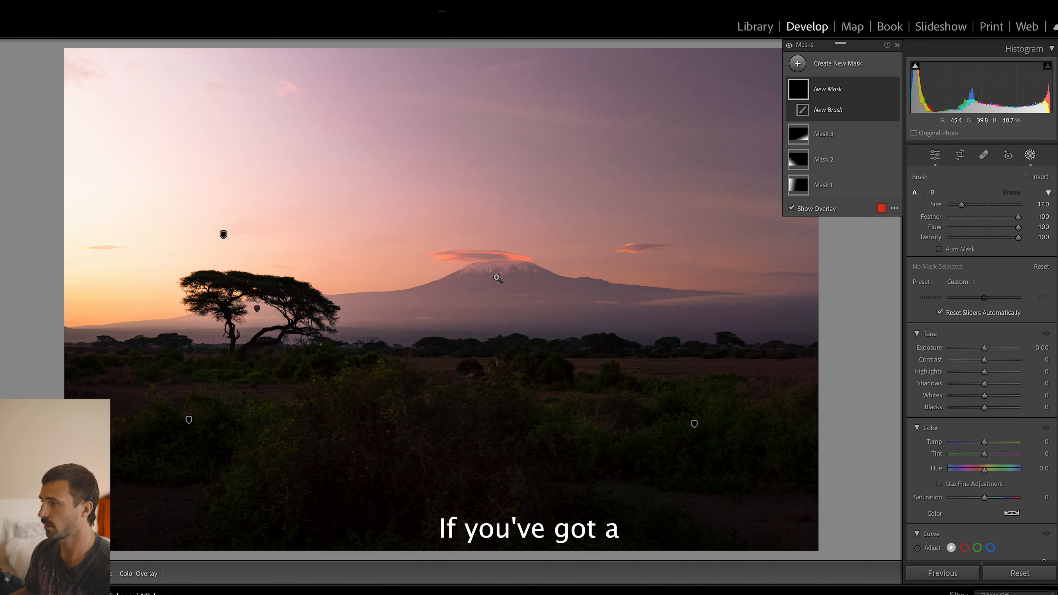
left_click(498, 278)
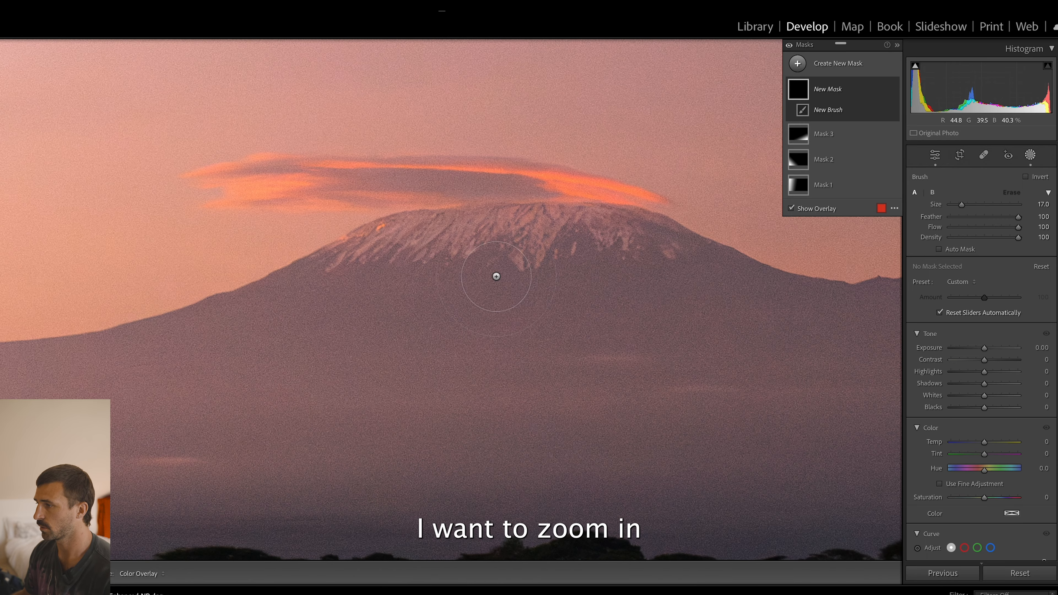
mouse_move(378, 279)
left_mouse_down()
mouse_move(607, 252)
mouse_move(313, 313)
mouse_move(501, 346)
mouse_move(325, 426)
mouse_move(200, 442)
mouse_move(179, 386)
mouse_move(226, 336)
mouse_move(247, 416)
mouse_move(634, 420)
mouse_move(472, 482)
mouse_move(513, 462)
mouse_move(279, 515)
left_mouse_up()
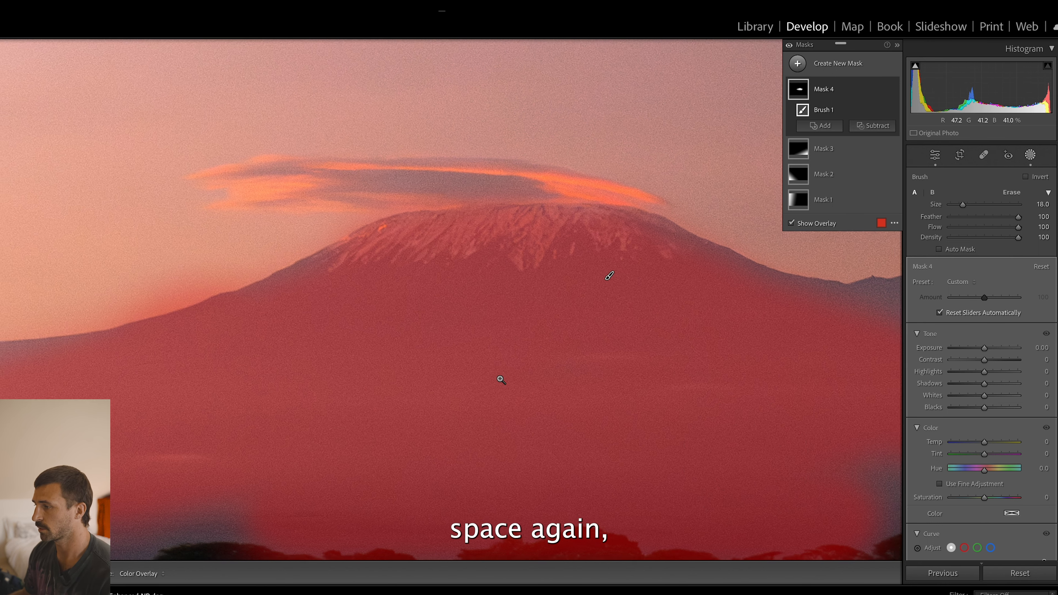
- Extend the brush mask with a size of 5 over the mountain's right slope and the haze up to the photo's right edge
left_click(499, 378)
scroll(587, 321, "down", 7)
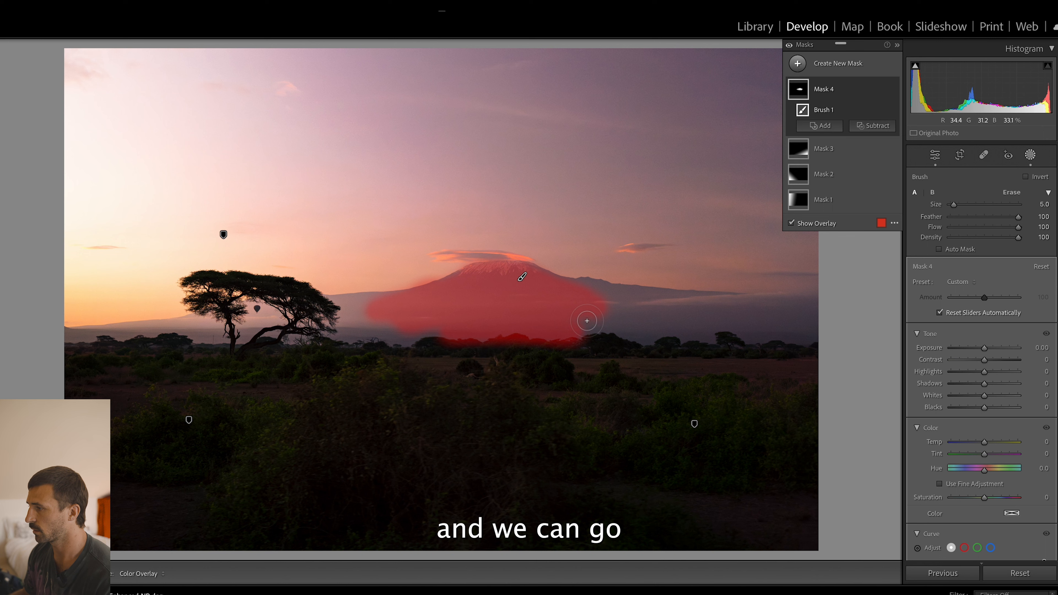
left_click_drag(586, 320, 695, 319)
left_click_drag(578, 290, 778, 311)
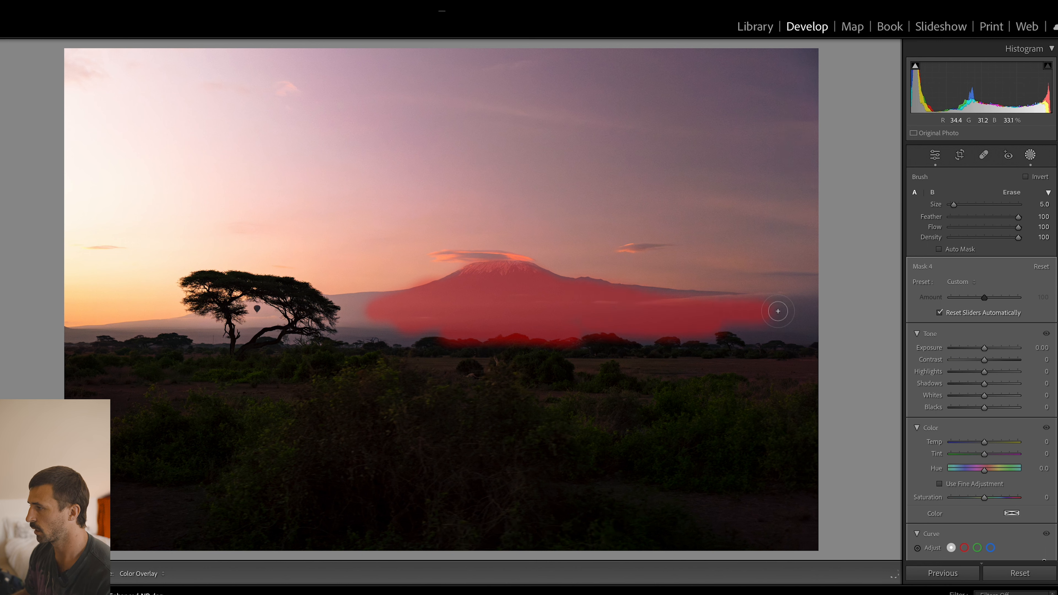
mouse_move(673, 315)
left_mouse_down()
mouse_move(731, 323)
mouse_move(616, 337)
mouse_move(499, 317)
left_mouse_up()
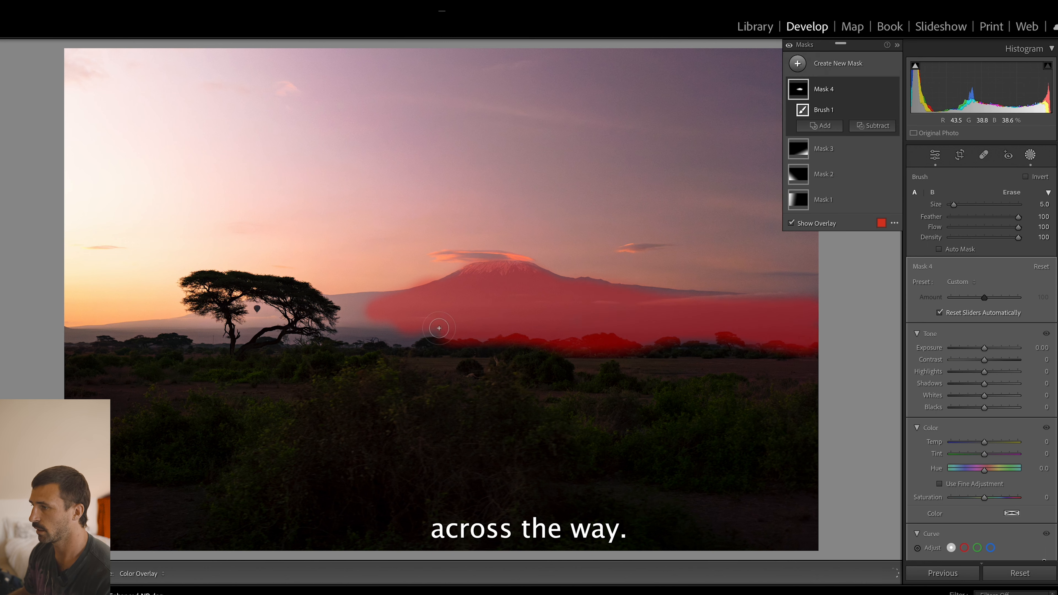
- Extend the brush mask over the haze to the acacia tree and set its exposure to 0.11, contrast to 16 and saturation to 13
left_click_drag(323, 327, 373, 309)
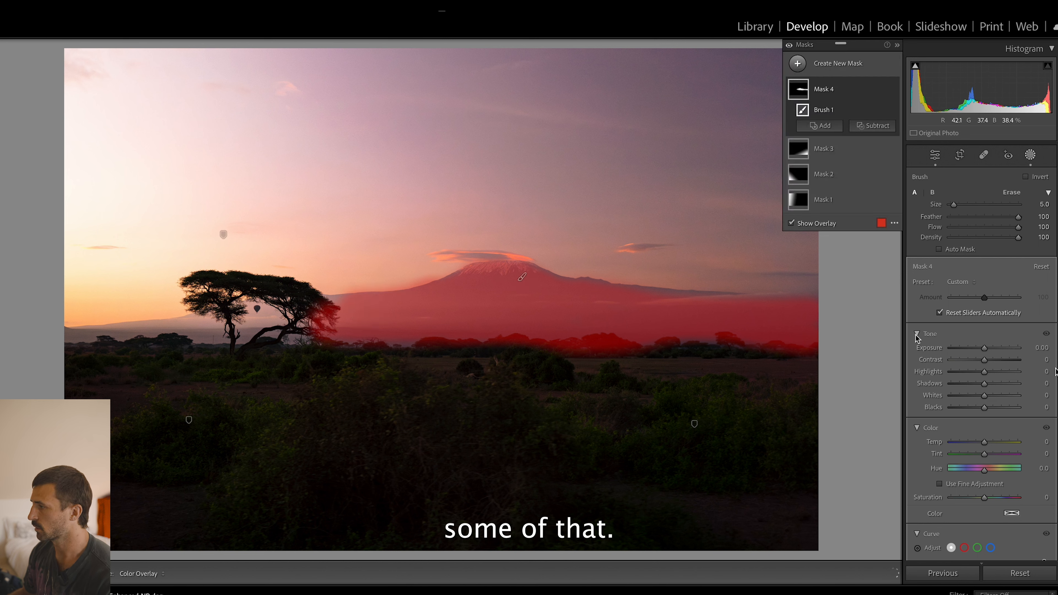
left_click_drag(984, 348, 991, 362)
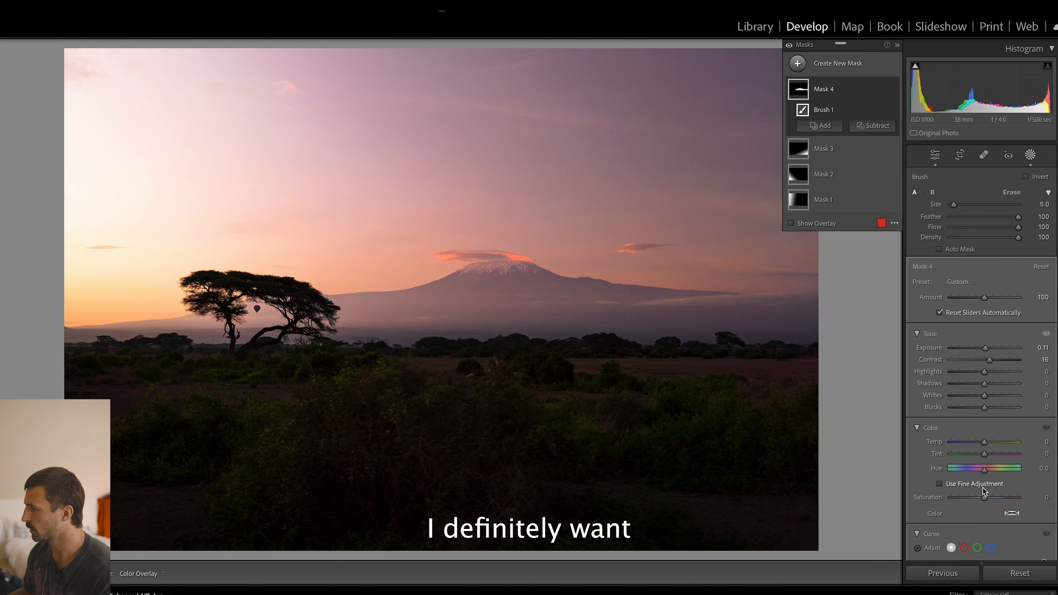
left_click_drag(986, 501, 990, 500)
- Set the mountain mask's texture to 11 and clarity to 7, and shape its curve into a gentle S with a midpoint mapping 136 to 133
scroll(989, 500, "down", 3)
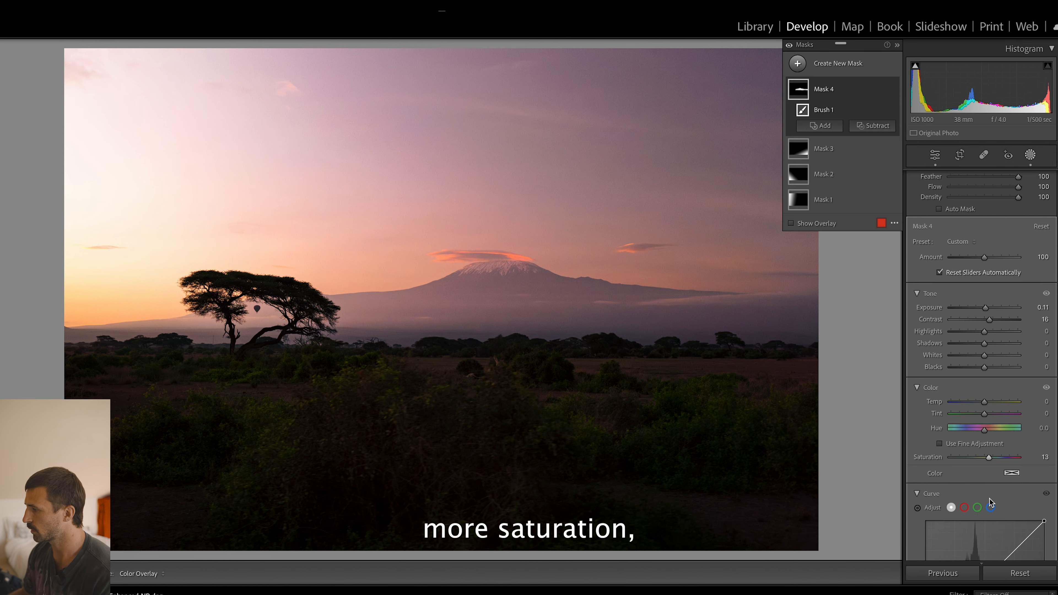
scroll(990, 502, "down", 10)
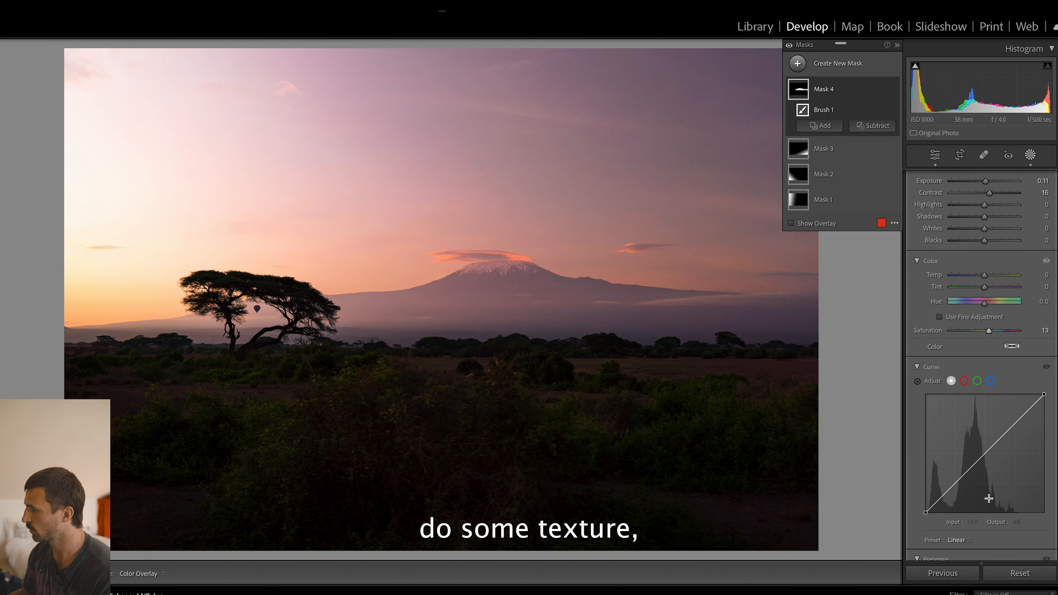
scroll(990, 502, "down", 1)
left_click_drag(983, 440, 959, 428)
scroll(978, 446, "up", 3)
left_click_drag(1015, 368, 989, 397)
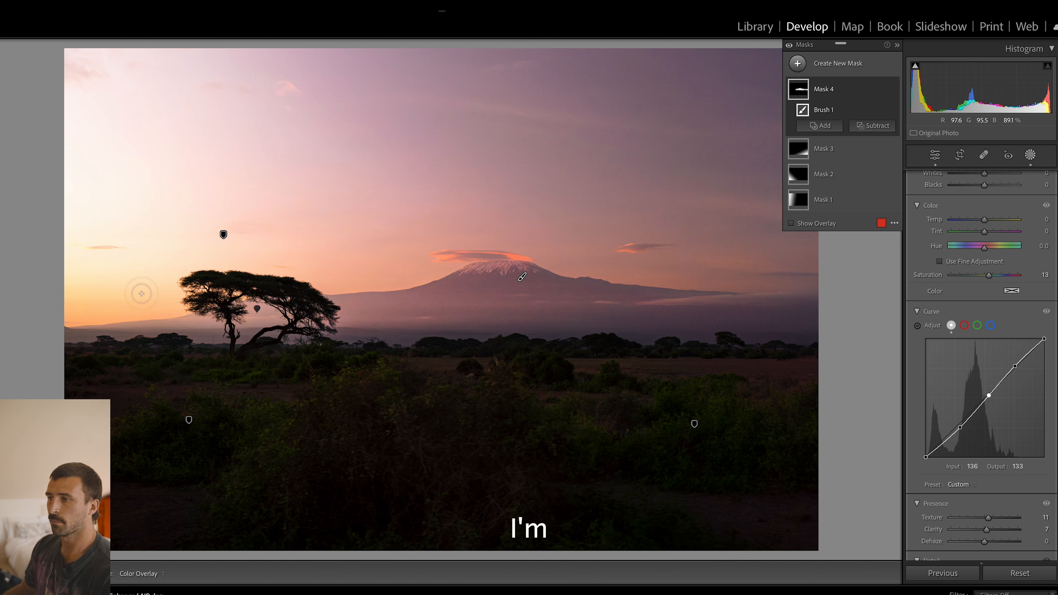
- Create another brush mask, paint it over the bright sky in the photo's upper left, and set its exposure to -0.32
left_click(224, 234)
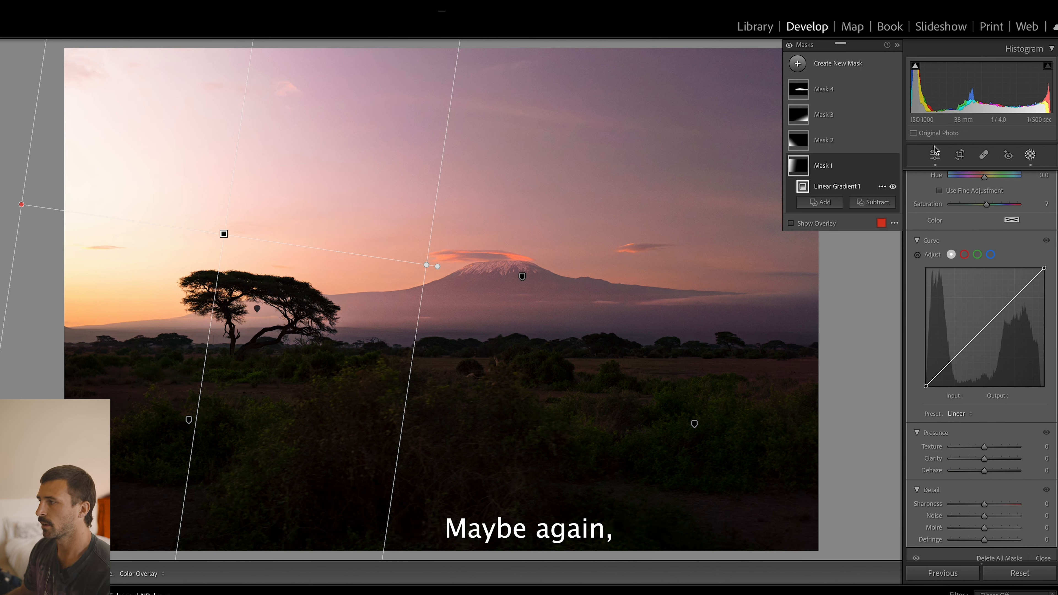
left_click(823, 87)
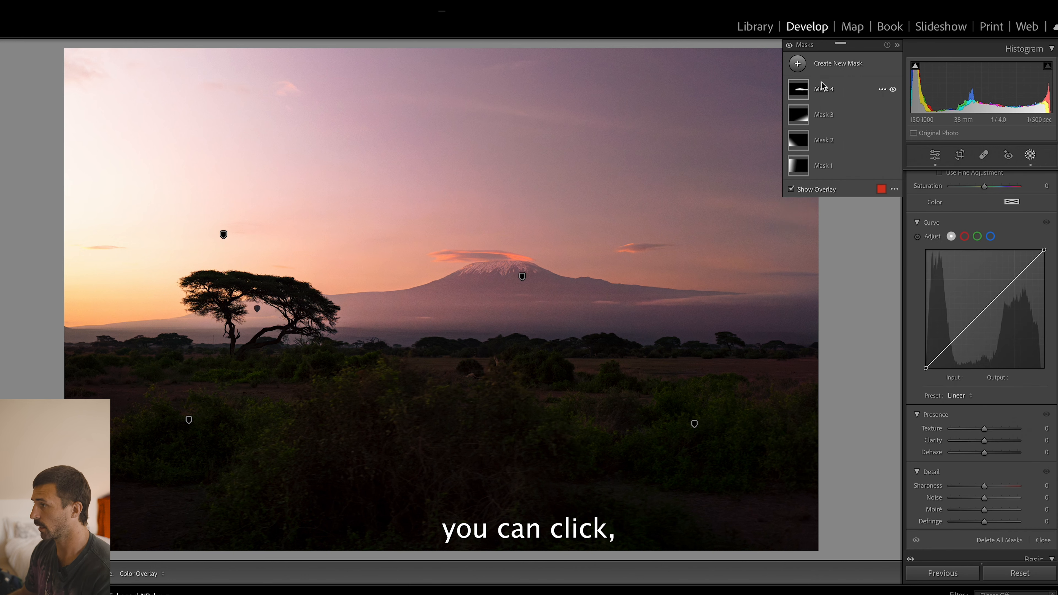
left_click(822, 87)
scroll(111, 110, "up", 5)
mouse_move(106, 106)
left_mouse_down()
mouse_move(81, 87)
mouse_move(149, 158)
mouse_move(165, 109)
mouse_move(108, 188)
mouse_move(203, 129)
mouse_move(156, 118)
left_mouse_up()
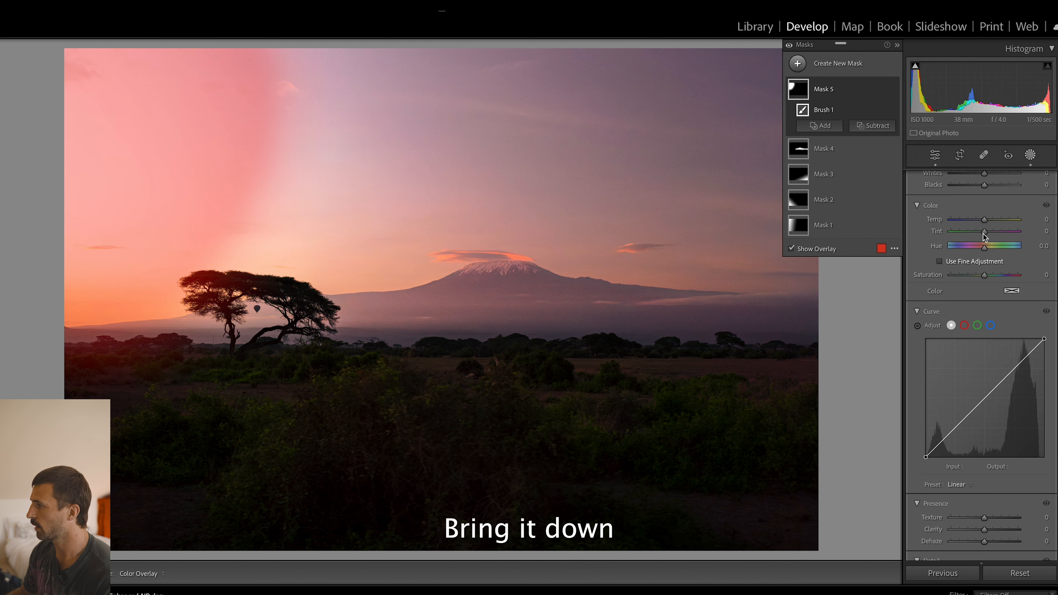
scroll(982, 234, "up", 4)
left_click_drag(983, 262, 980, 264)
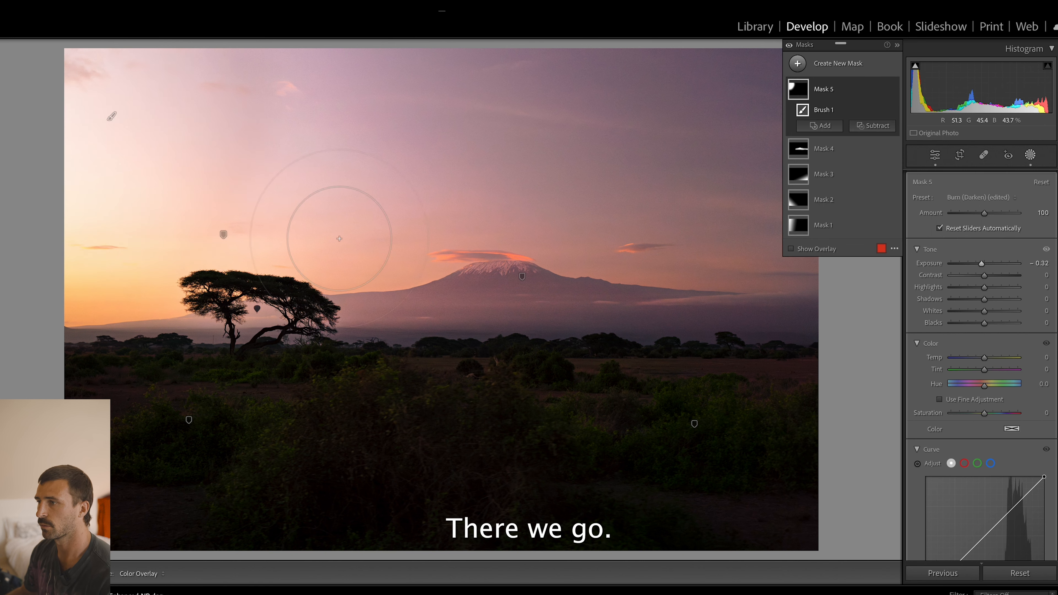
- Erase the sky brush mask's right edge, set its exposure to -0.16, and finish masking
key("alt")
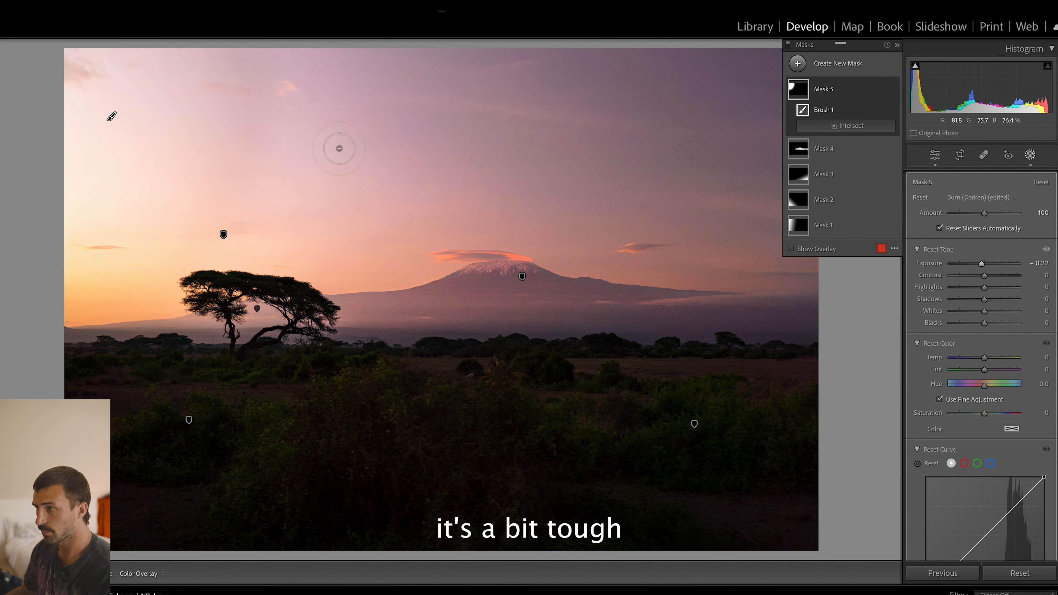
scroll(354, 148, "up", 5)
mouse_move(354, 149)
left_mouse_down()
mouse_move(348, 123)
mouse_move(367, 122)
mouse_move(349, 136)
mouse_move(344, 167)
mouse_move(396, 221)
mouse_move(348, 132)
mouse_move(352, 210)
mouse_move(315, 204)
mouse_move(347, 185)
left_mouse_up()
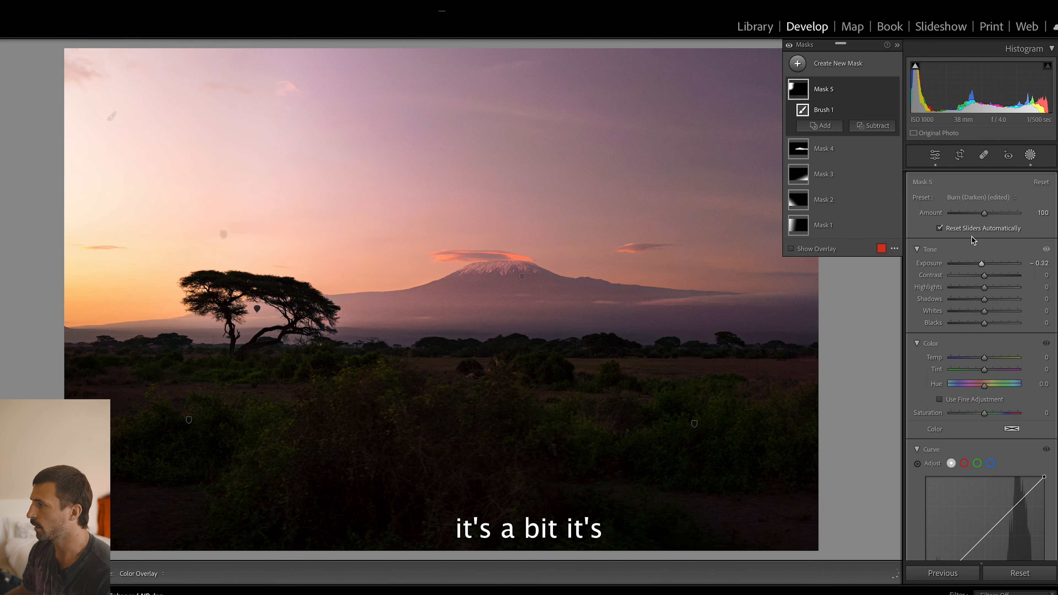
left_click_drag(981, 263, 982, 264)
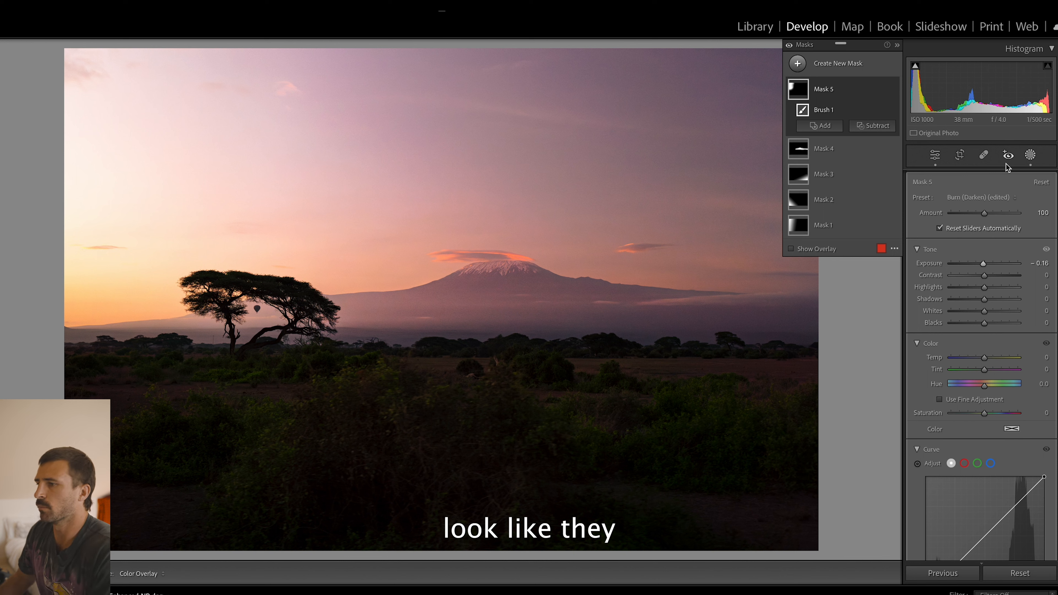
left_click(1030, 155)
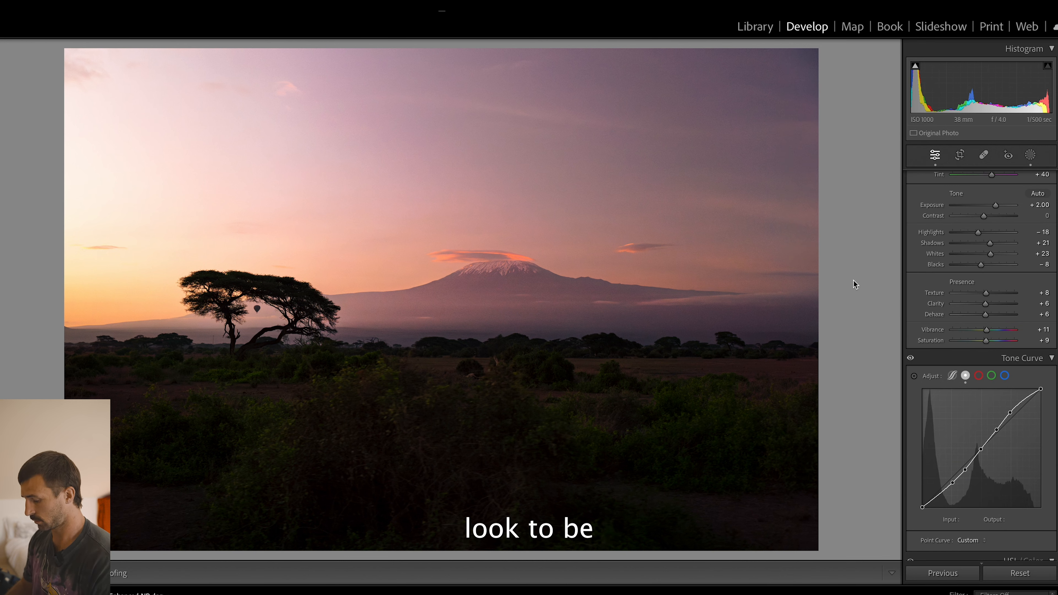
- Compare the photo before and after the local adjustments, and review the HSL and basic settings
key("backslash")
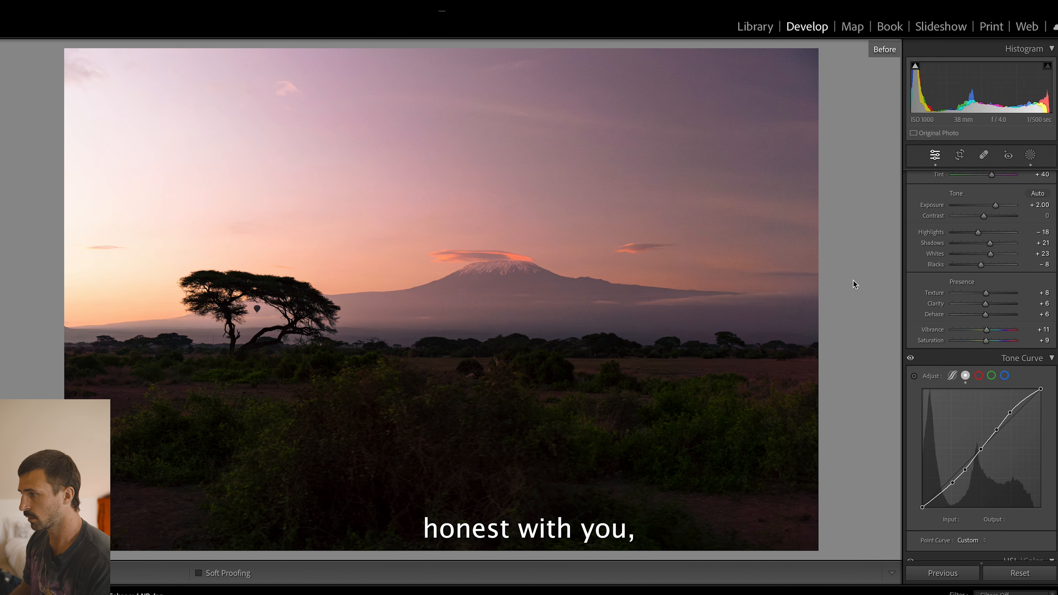
key("backslash")
key("backslash")
key("backslash")
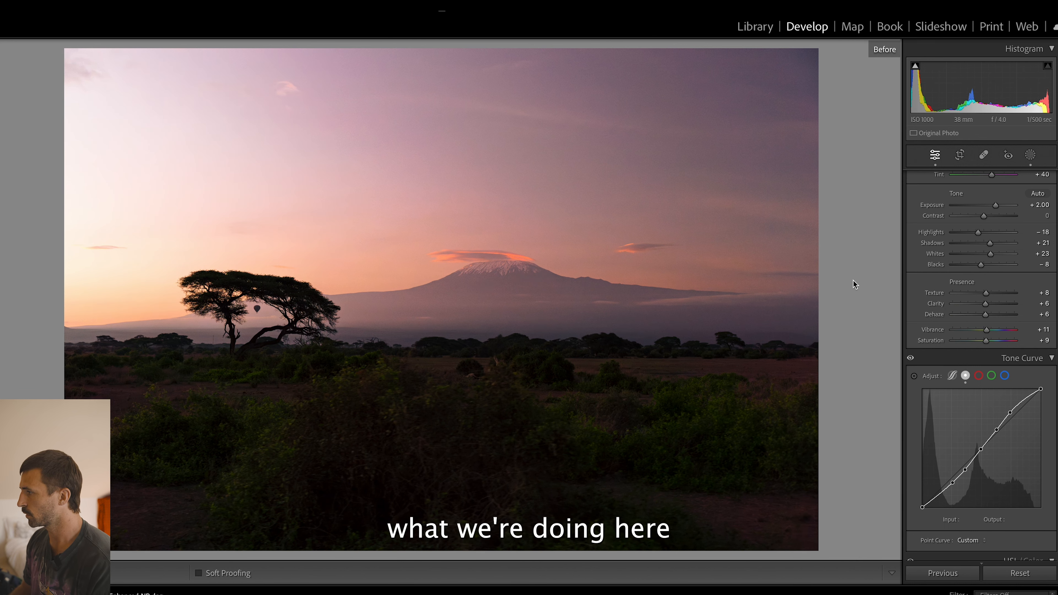
key("backslash")
scroll(978, 195, "up", 3)
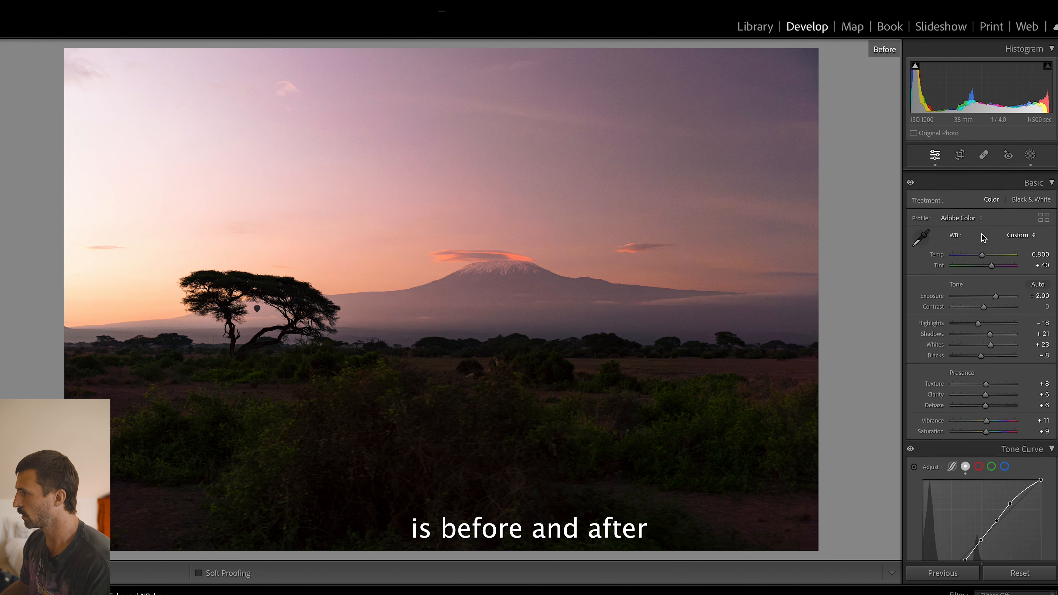
left_click(1029, 154)
left_click(1029, 155)
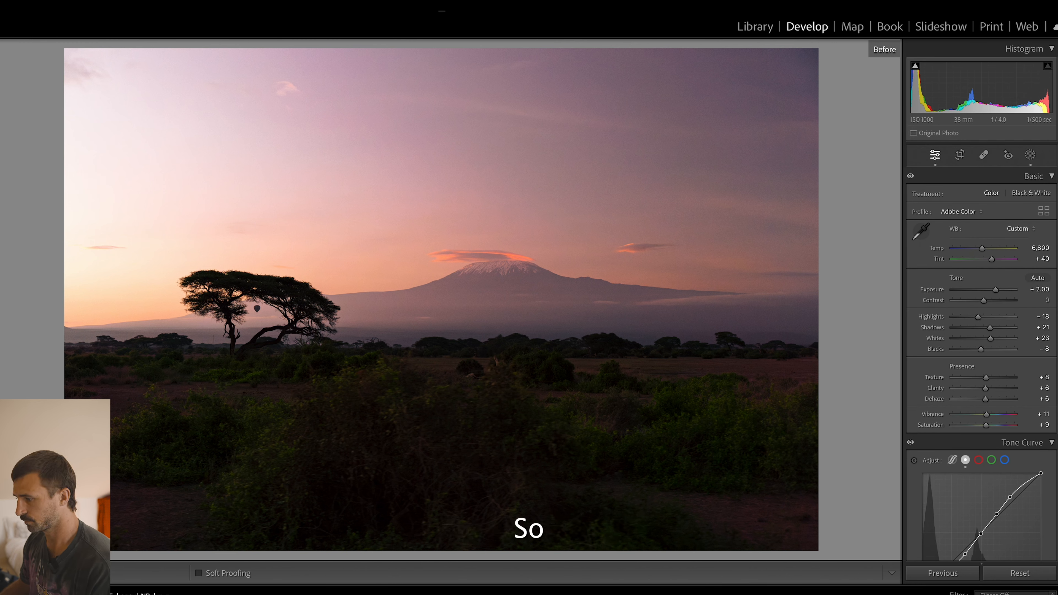
key("backslash")
key("backslash")
key("backslash")
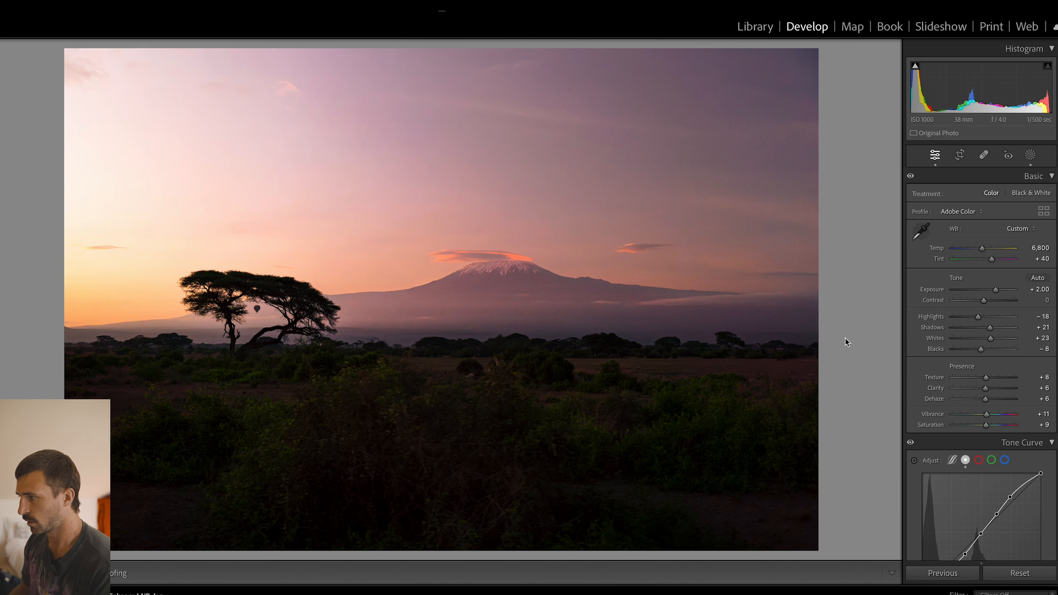
key("backslash")
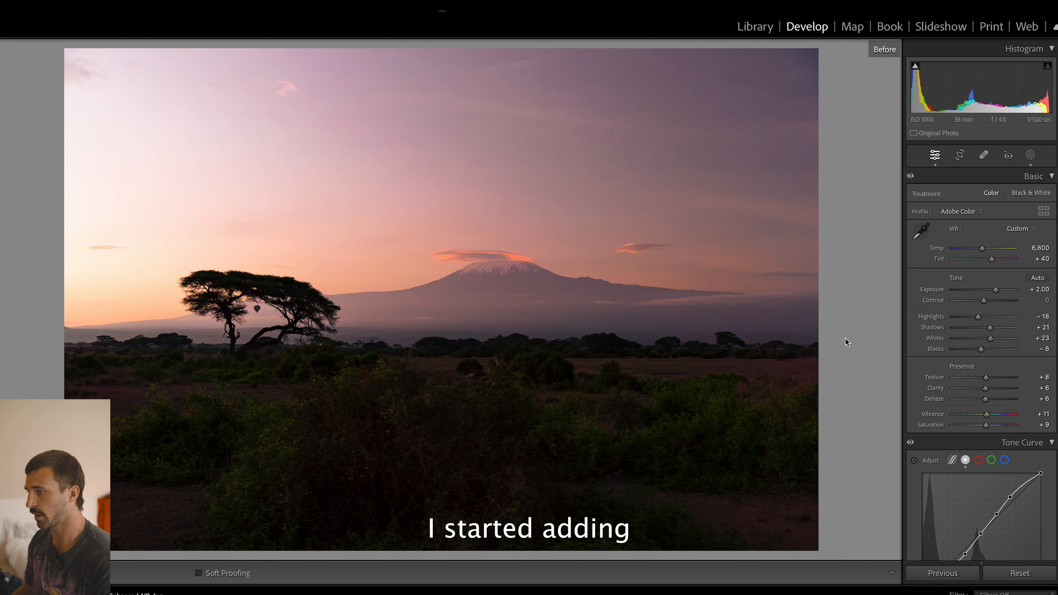
key("backslash")
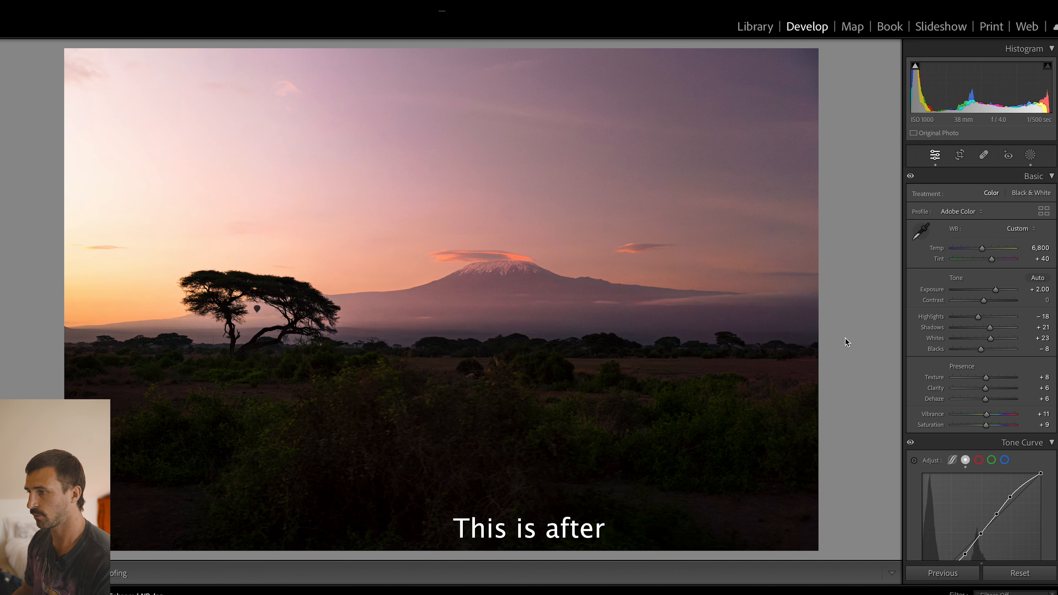
key("backslash")
key("backslash")
key("backslash")
key("backslash")
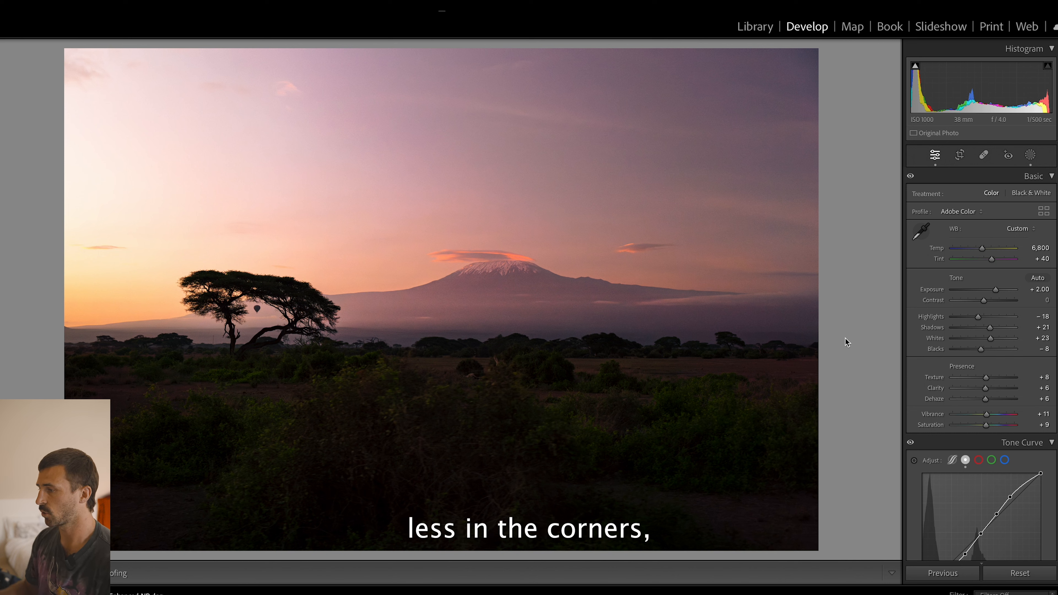
scroll(957, 395, "down", 10)
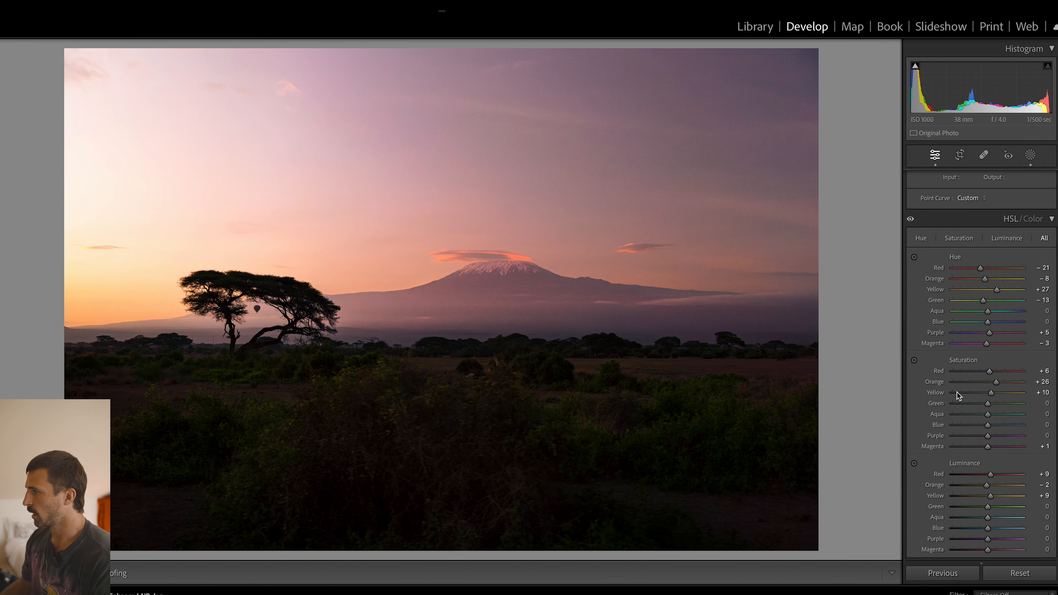
scroll(957, 395, "up", 10)
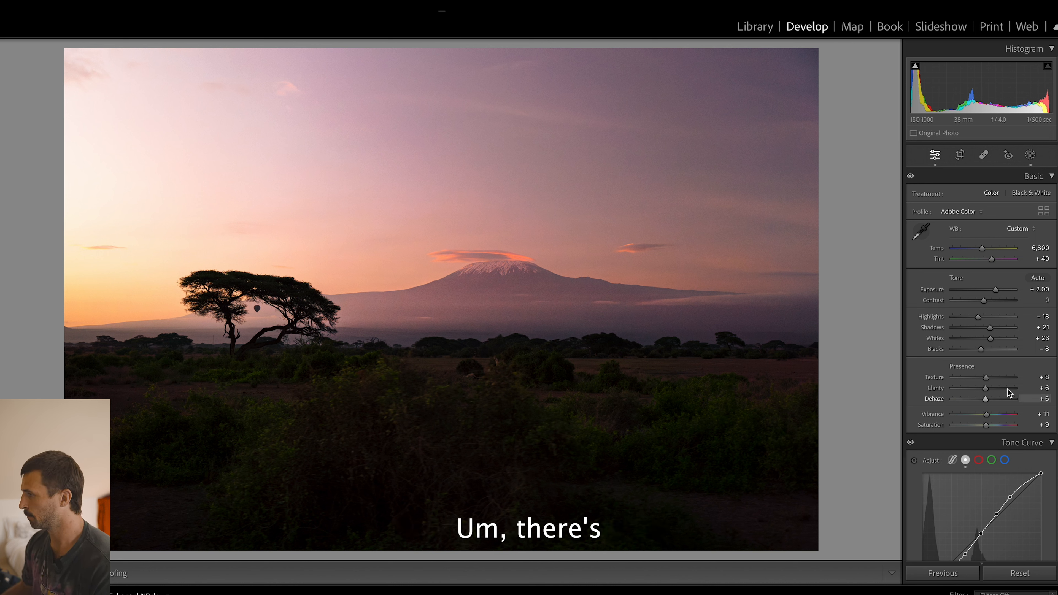
- Try rotating the photo by 2.78 degrees with the Crop & Straighten tool
left_click(959, 155)
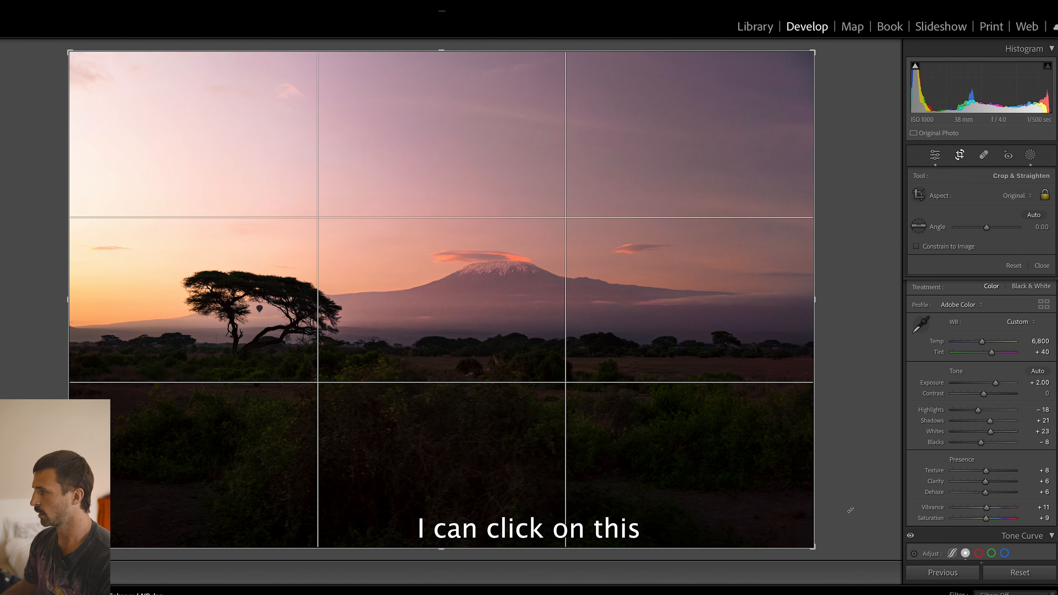
left_click_drag(832, 570, 786, 543)
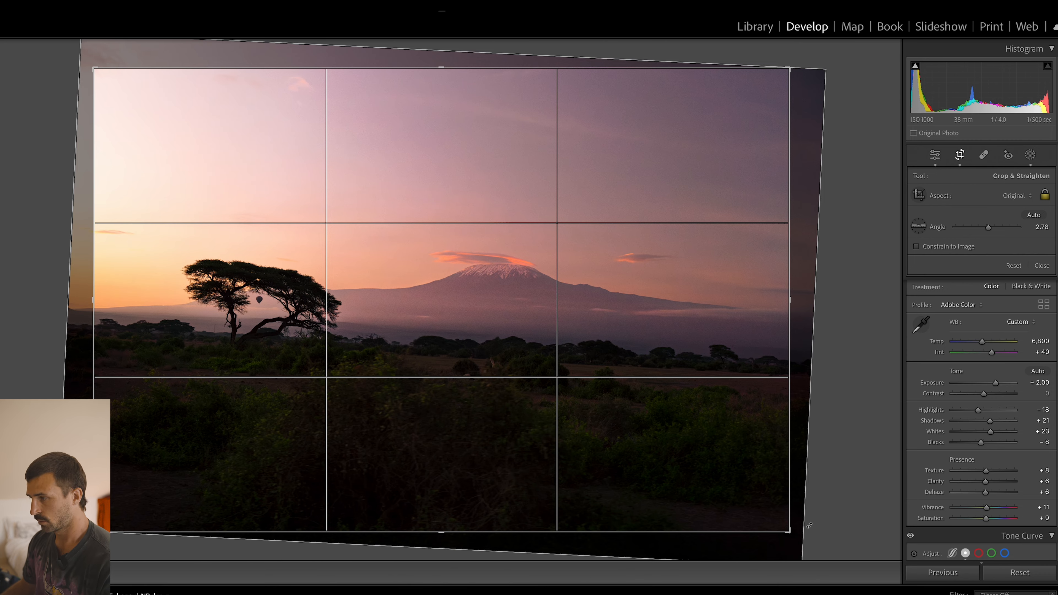
key("Return")
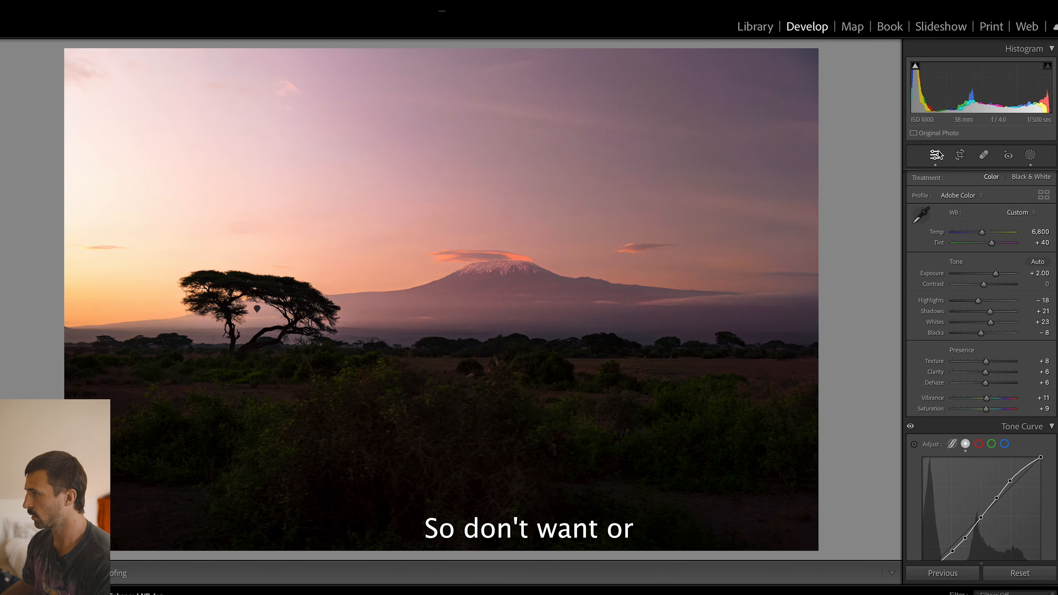
- Try to straighten the photo along a line from the mountain's summit across its right slope, and undo the rotation
left_click(960, 154)
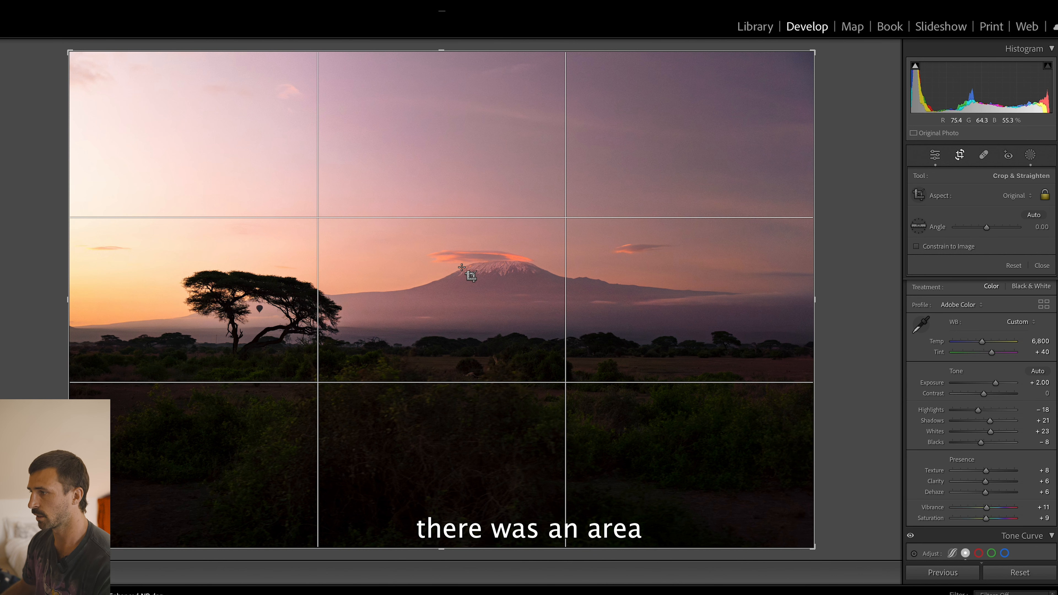
left_click_drag(470, 263, 598, 206)
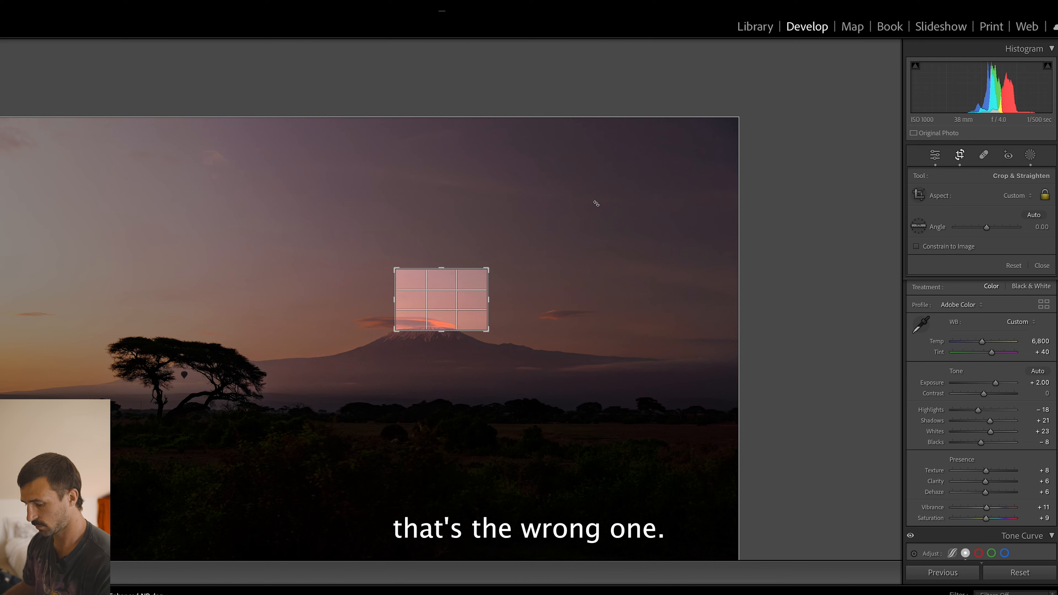
key("ctrl+z")
left_click(917, 226)
left_click_drag(470, 265, 611, 282)
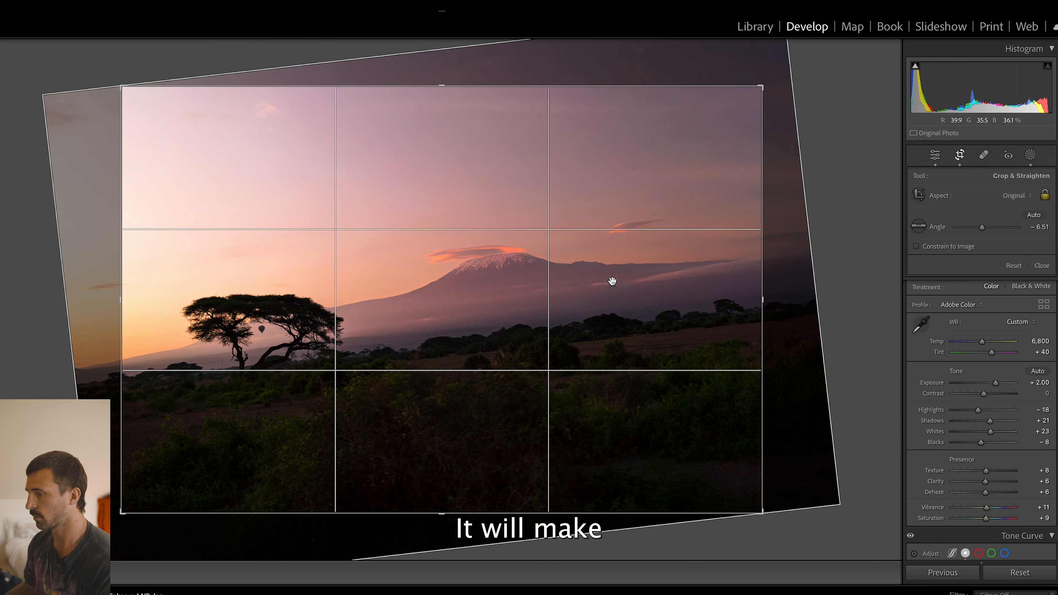
key("ctrl+z")
left_click(964, 162)
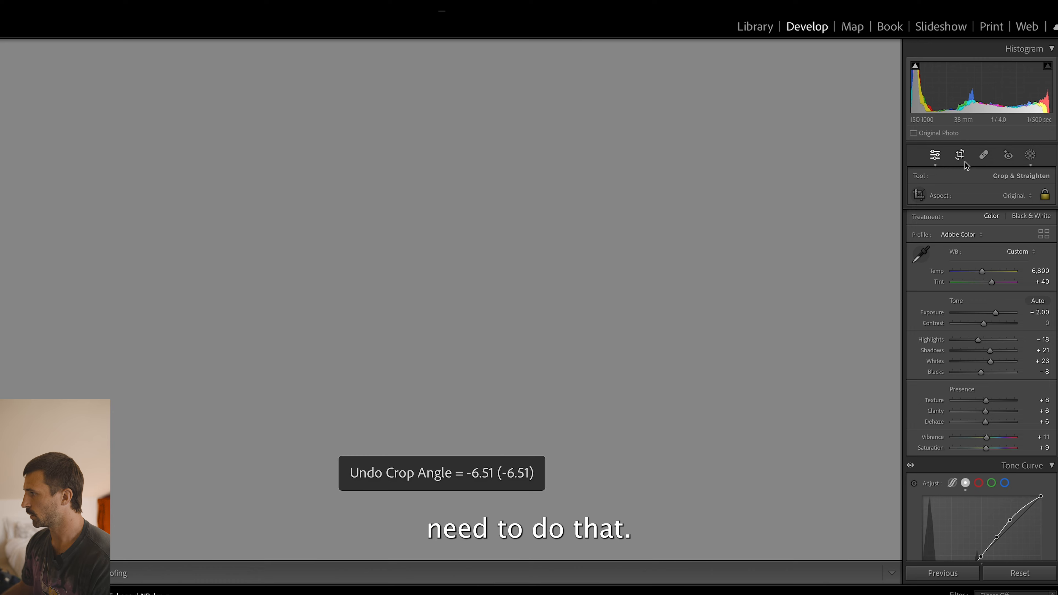
- Examine the acacia tree and the hot-air balloon between its branches up close
scroll(920, 446, "down", 8)
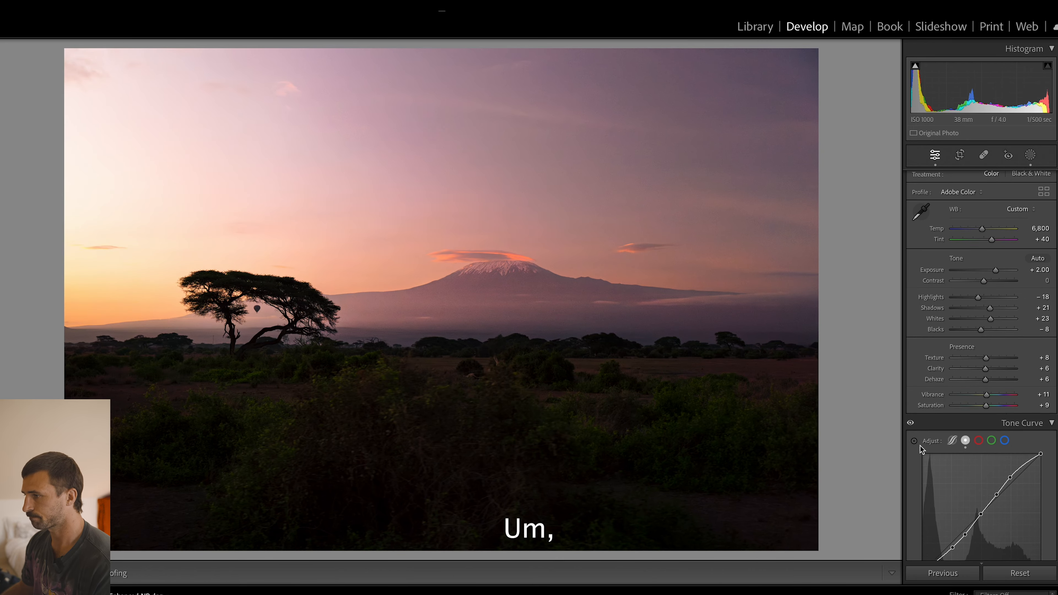
scroll(920, 446, "up", 9)
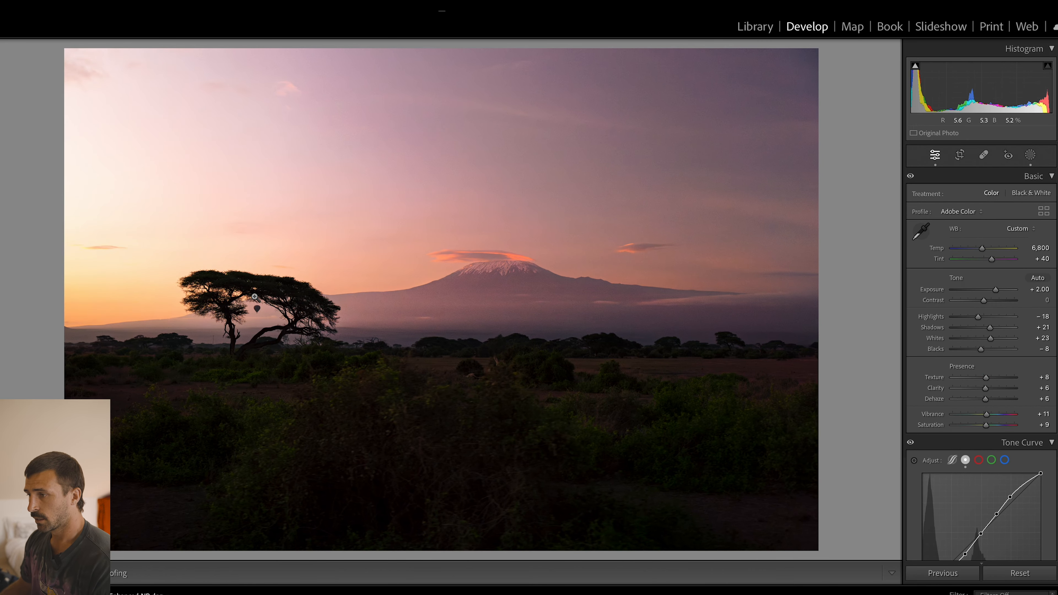
left_click(256, 300)
left_click_drag(248, 334, 369, 329)
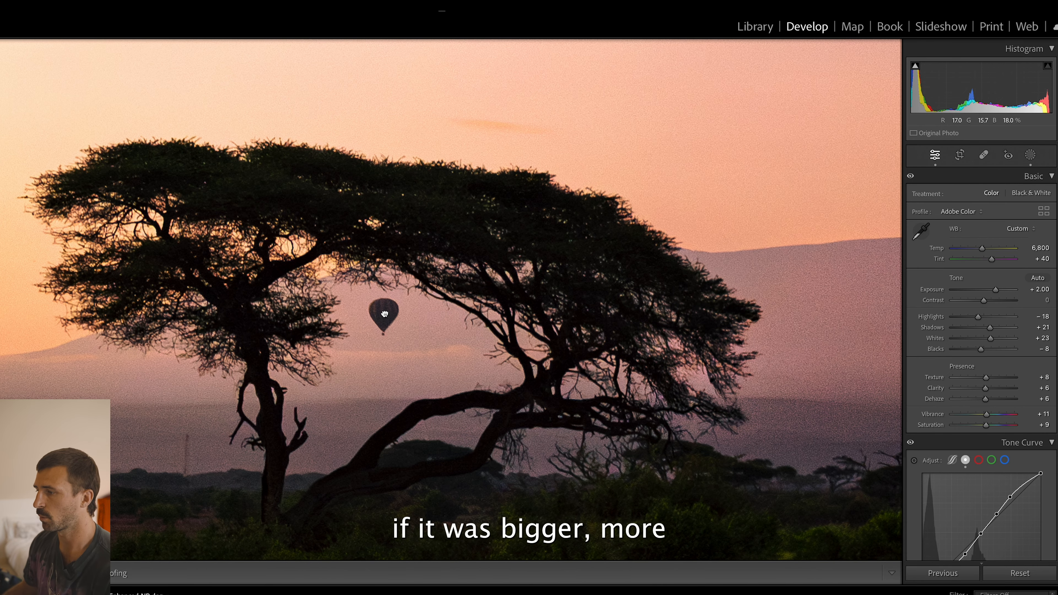
left_click(384, 314)
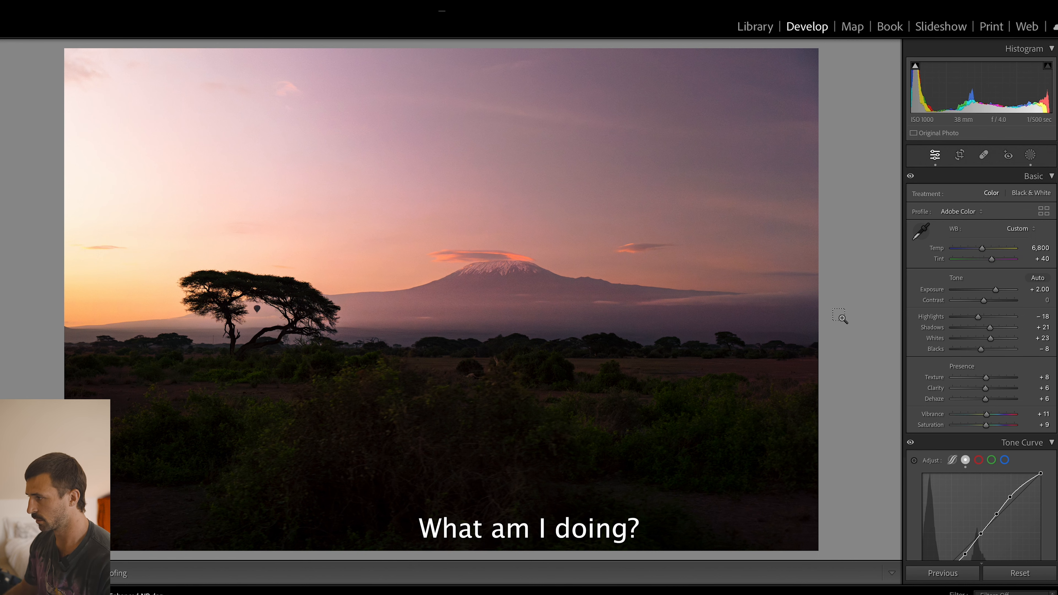
- Export the finished photo to the Lightroom Export folder on the G-DRIVE PRO drive, keeping its original file name
key("shift+super+m")
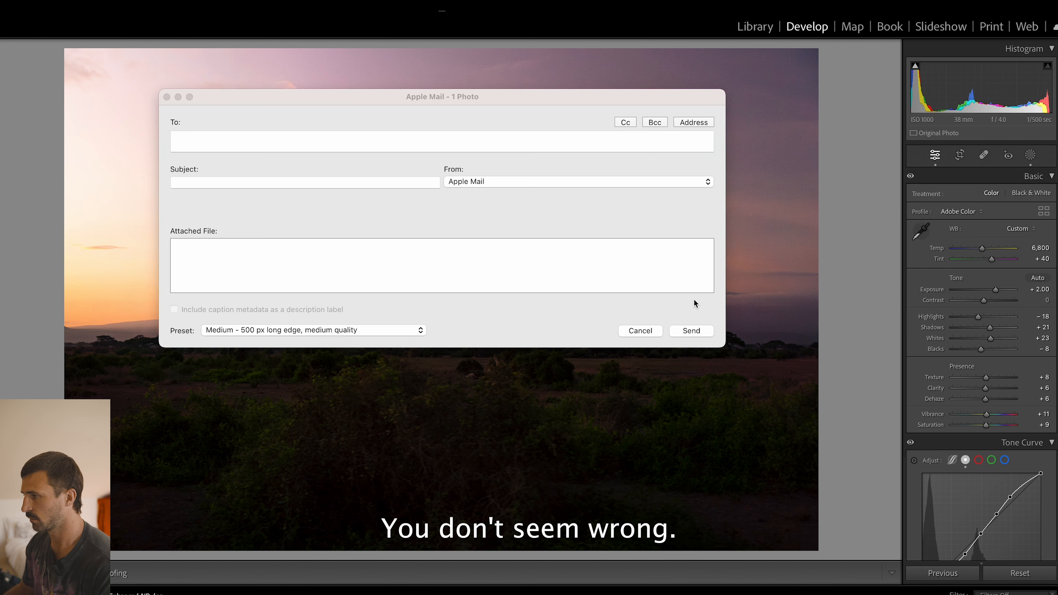
left_click(632, 332)
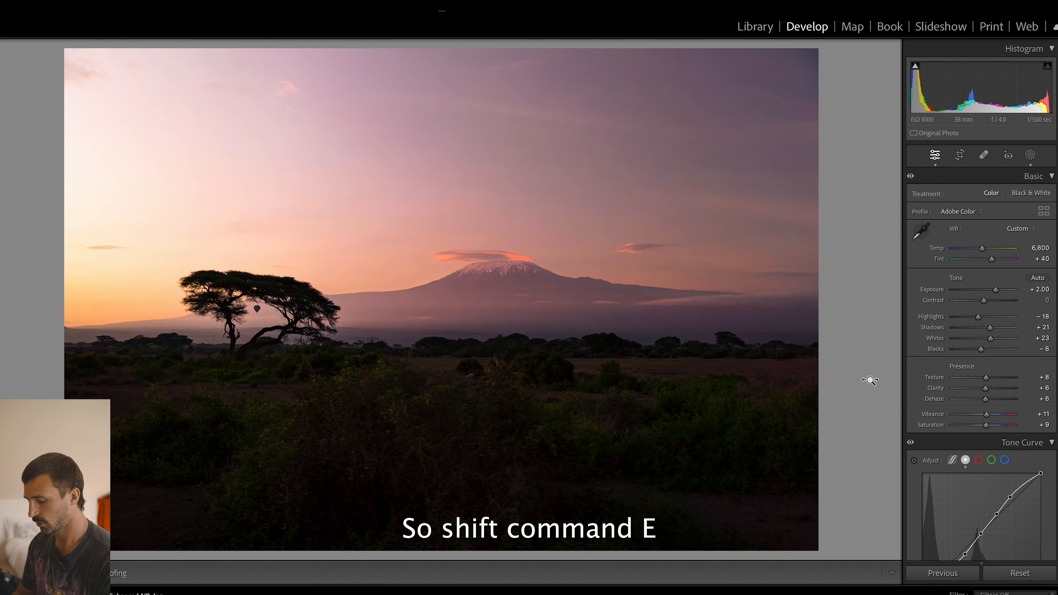
key("shift+super+e")
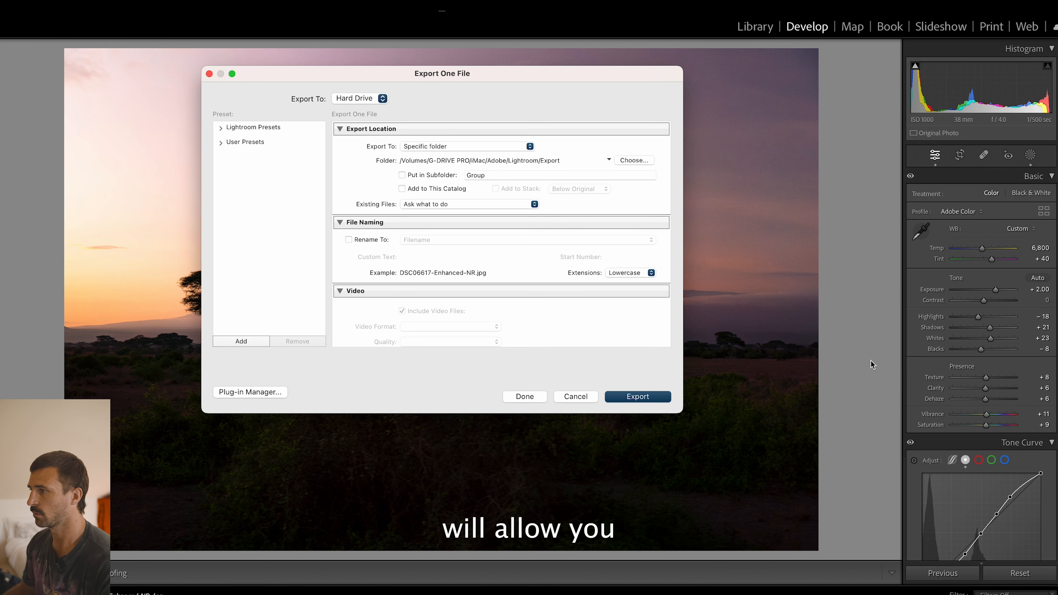
left_click(644, 398)
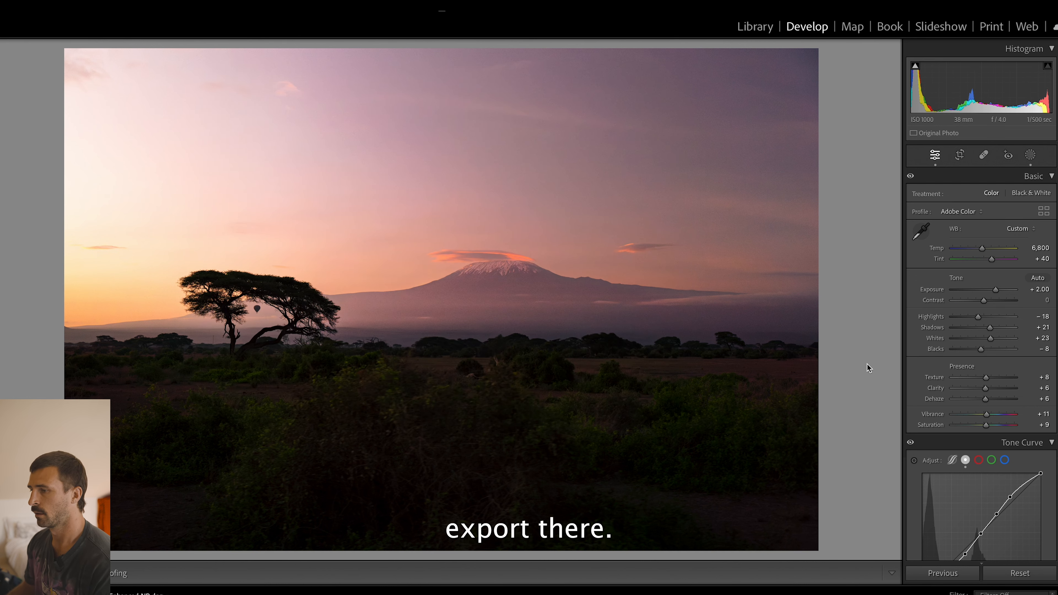